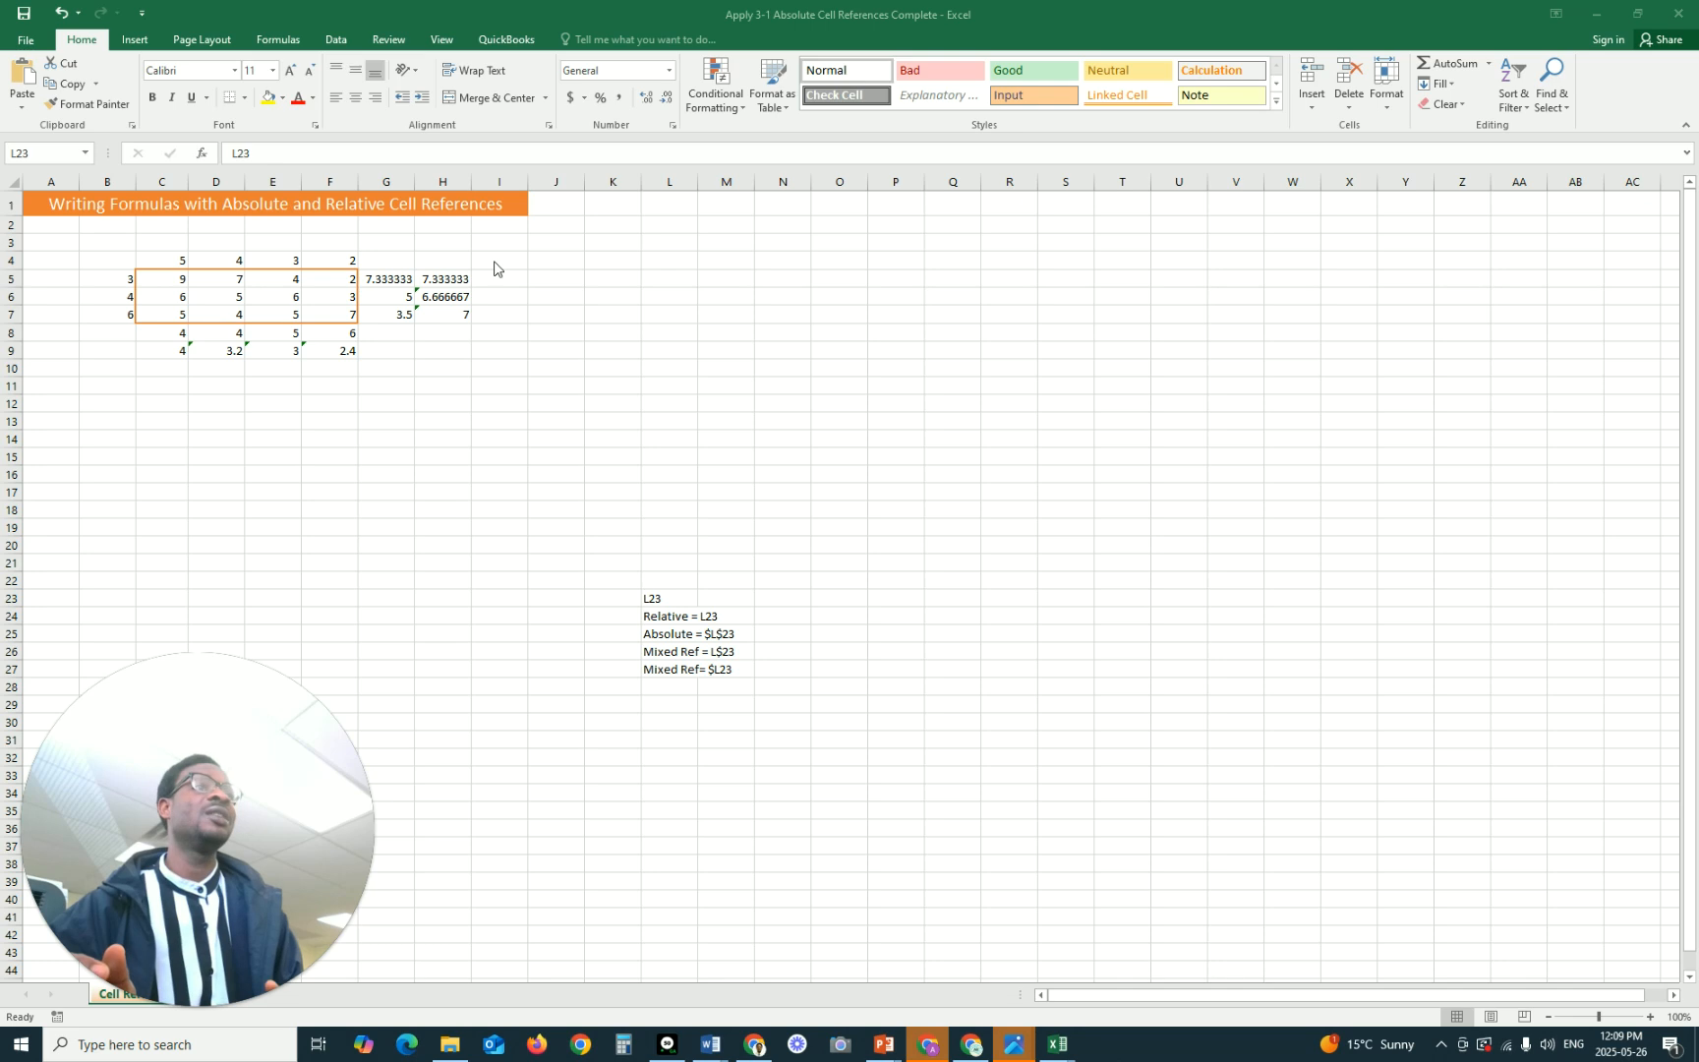
pyautogui.click(656, 597)
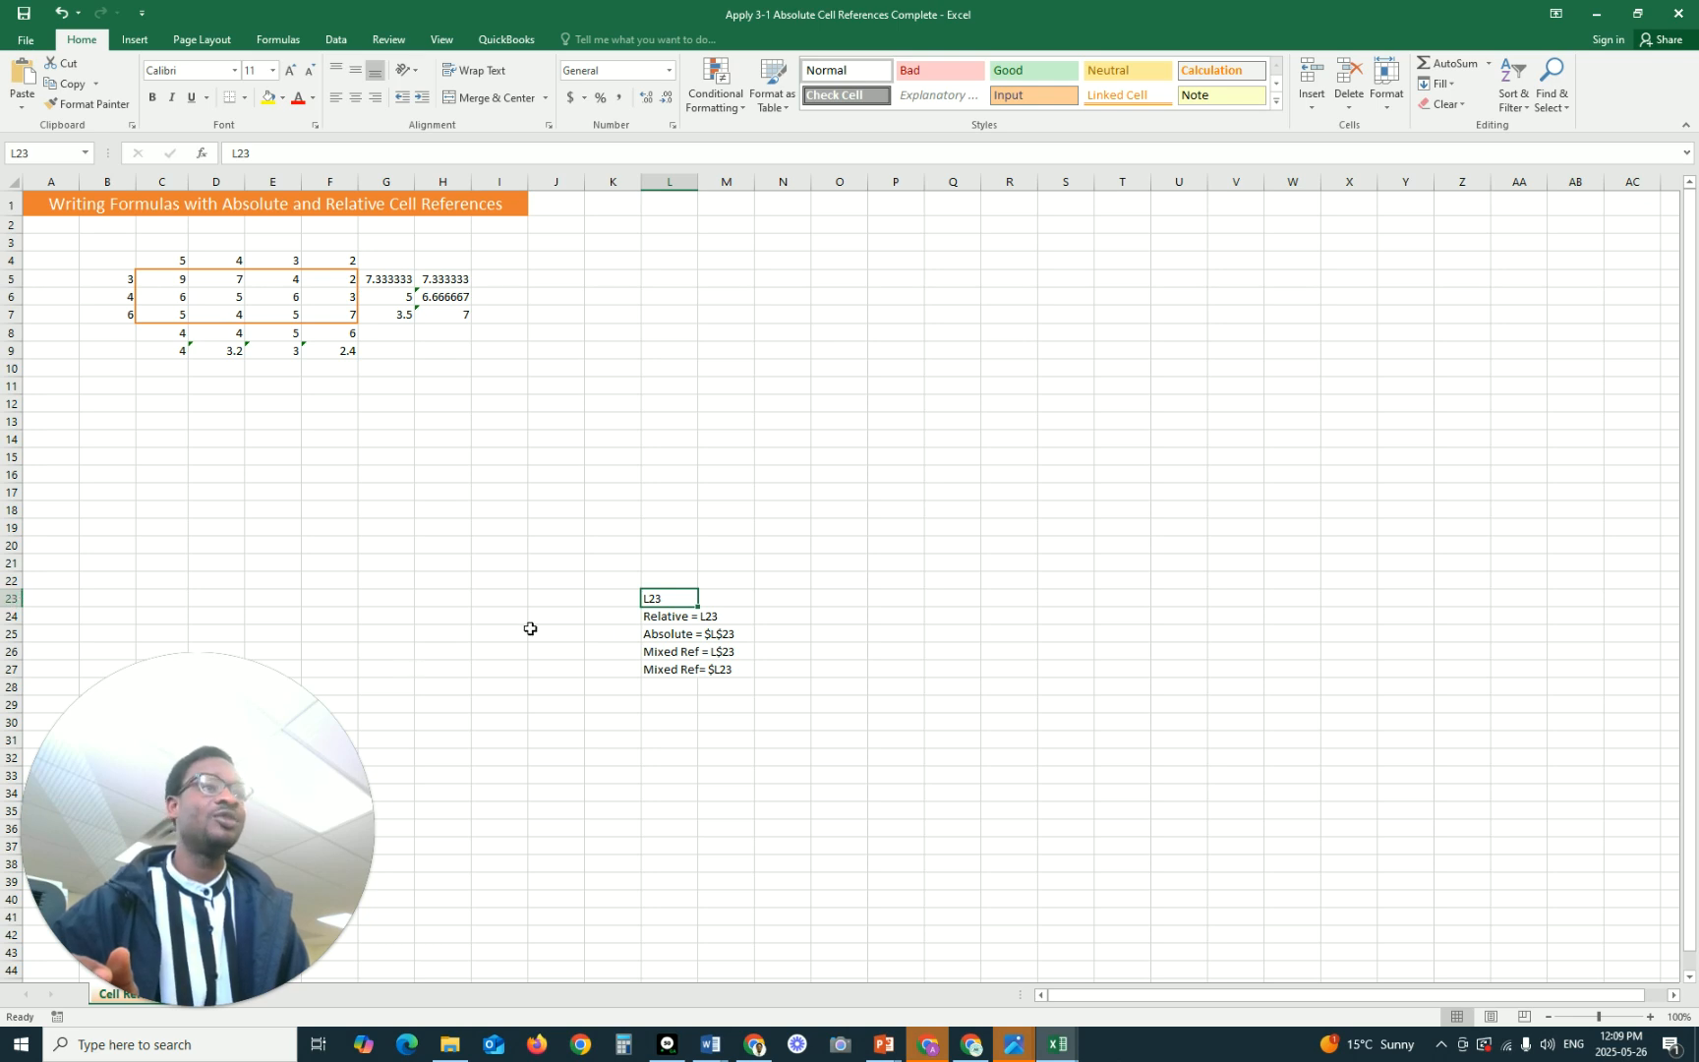
pyautogui.click(704, 615)
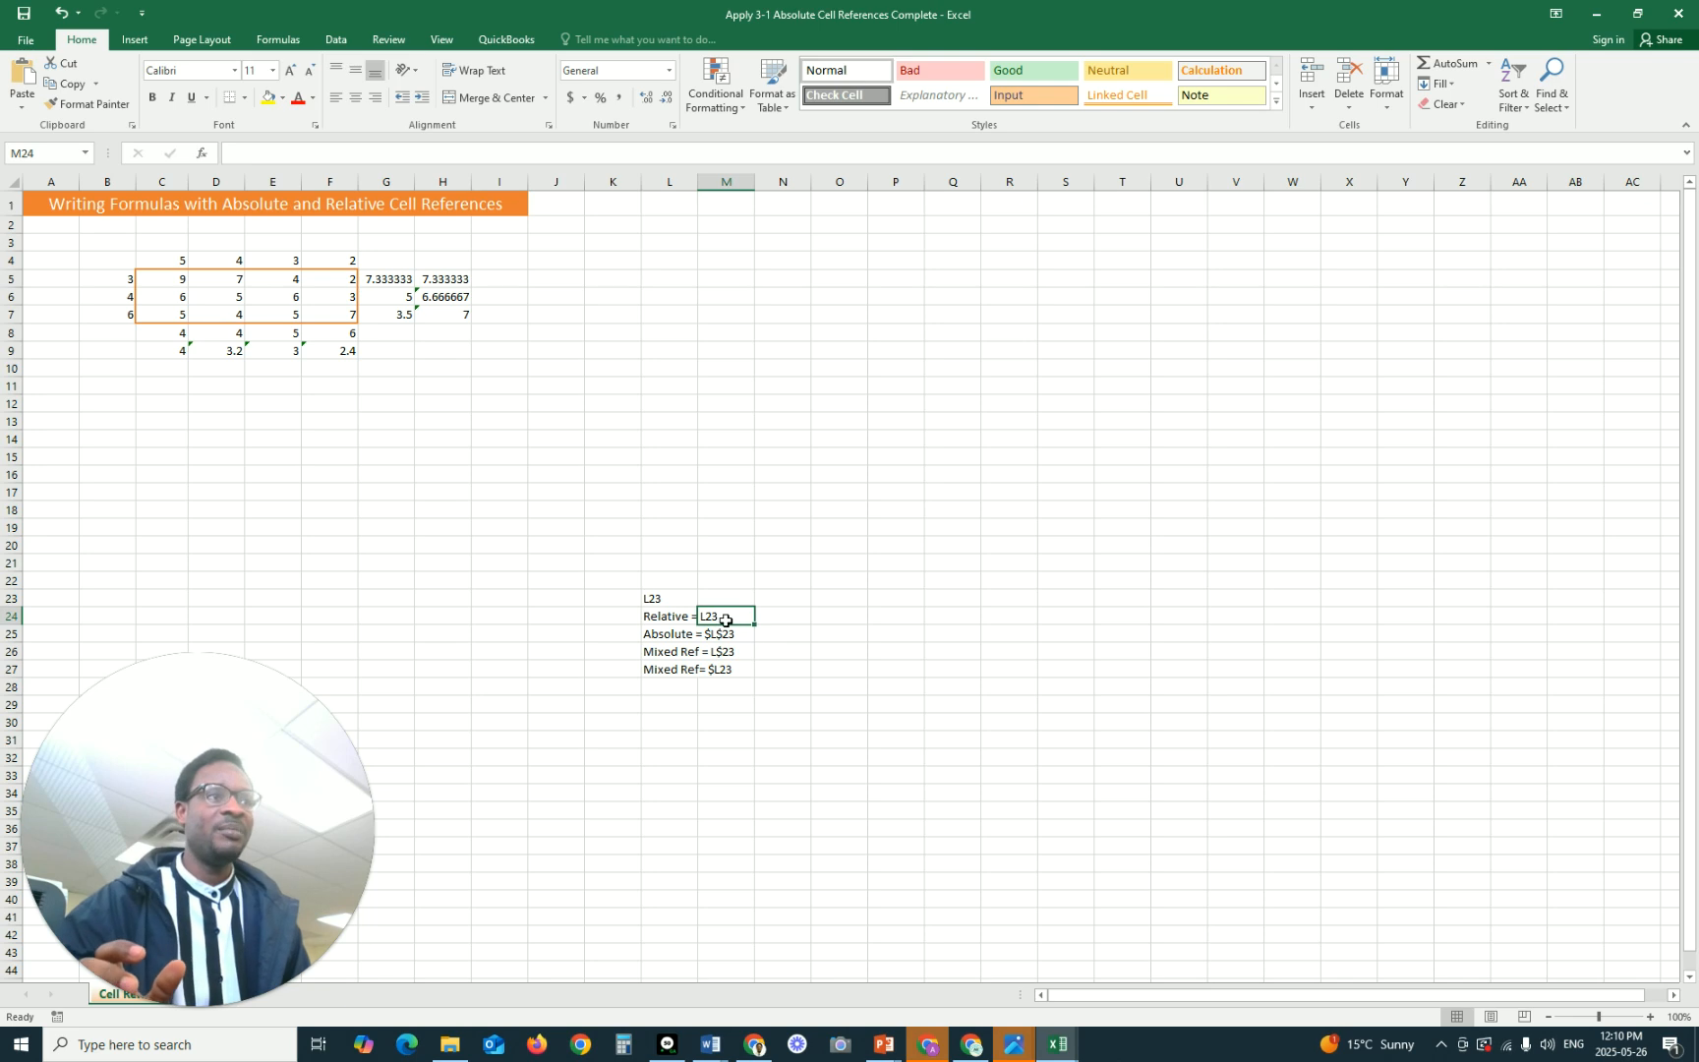
pyautogui.click(674, 597)
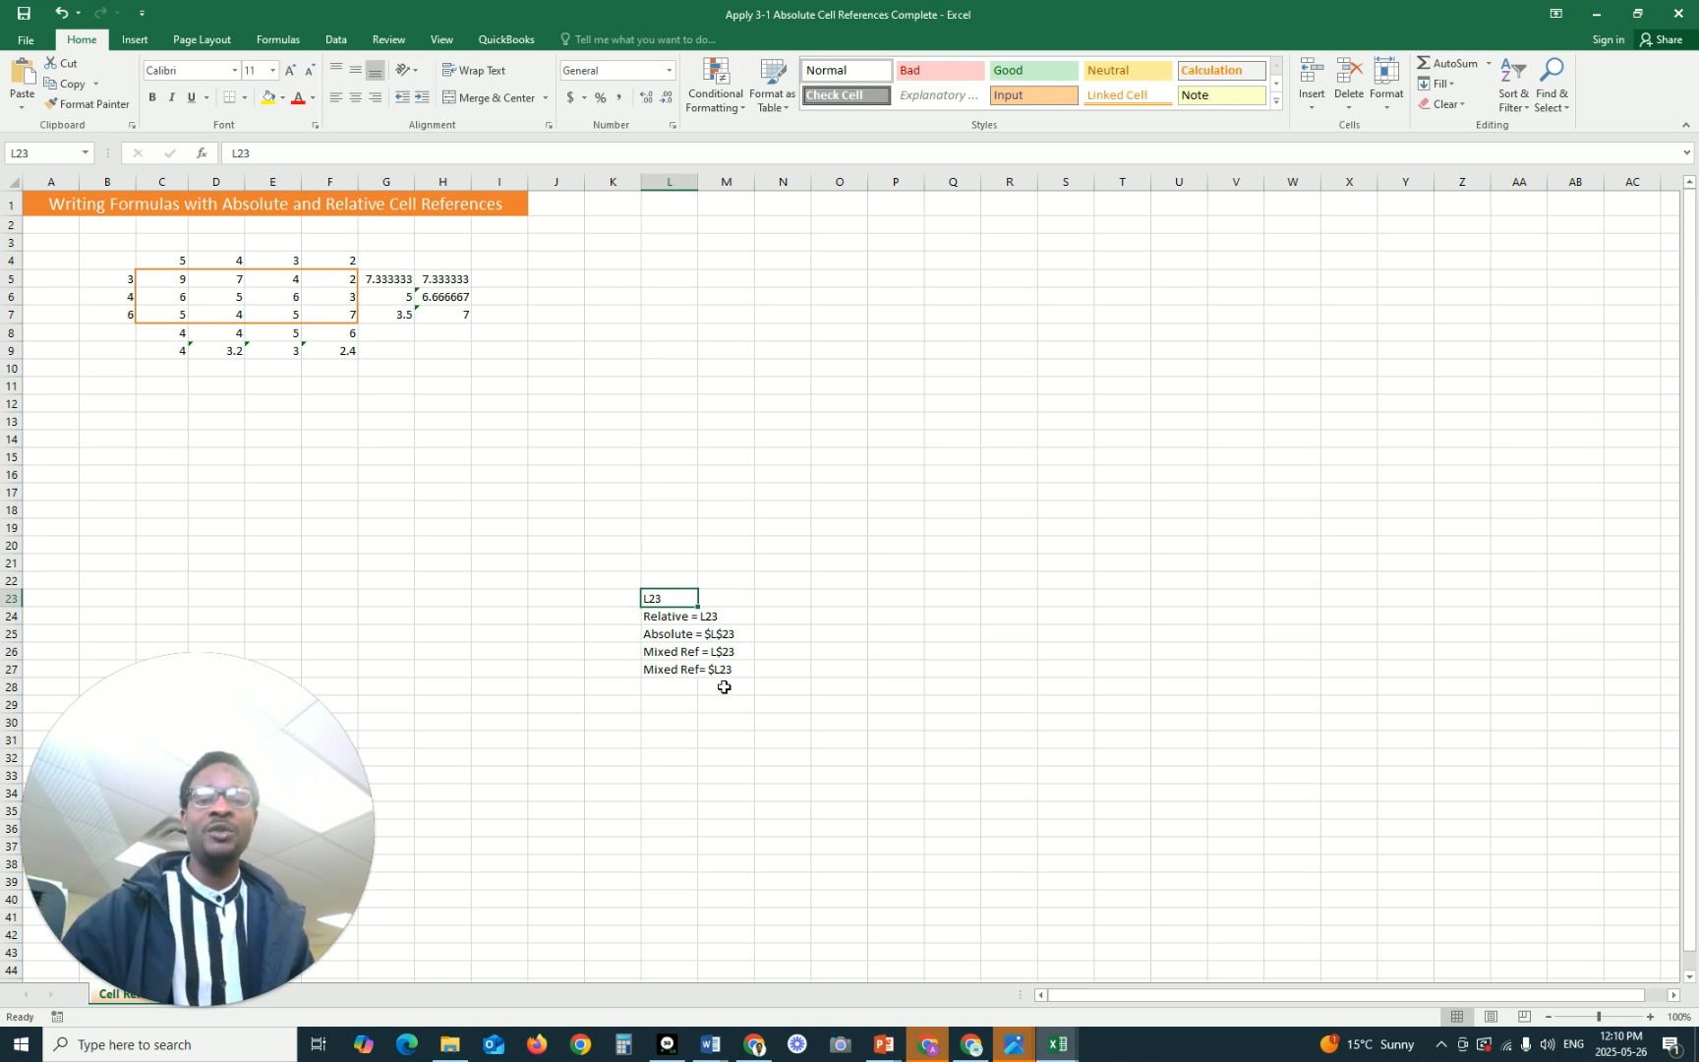
# Fill the blank cell L4 down through L10 to demonstrate copying a cell down its column
pyautogui.click(664, 261)
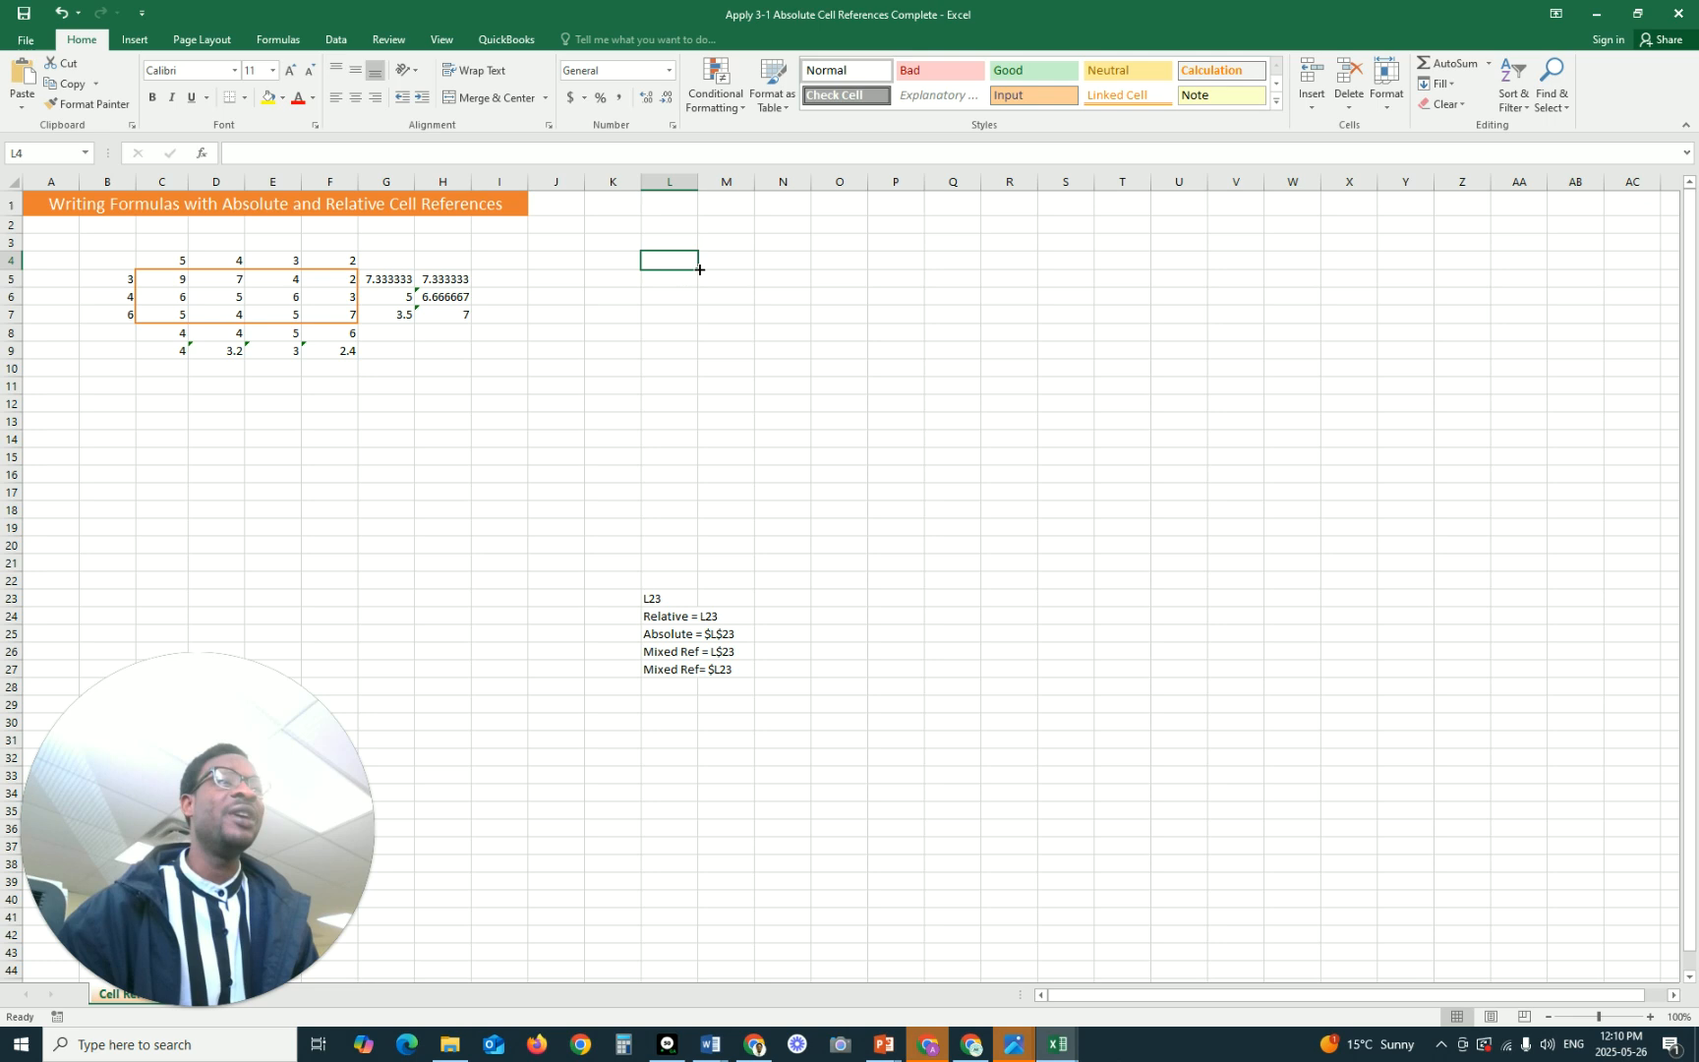
pyautogui.moveTo(698, 268); pyautogui.dragTo(680, 375)
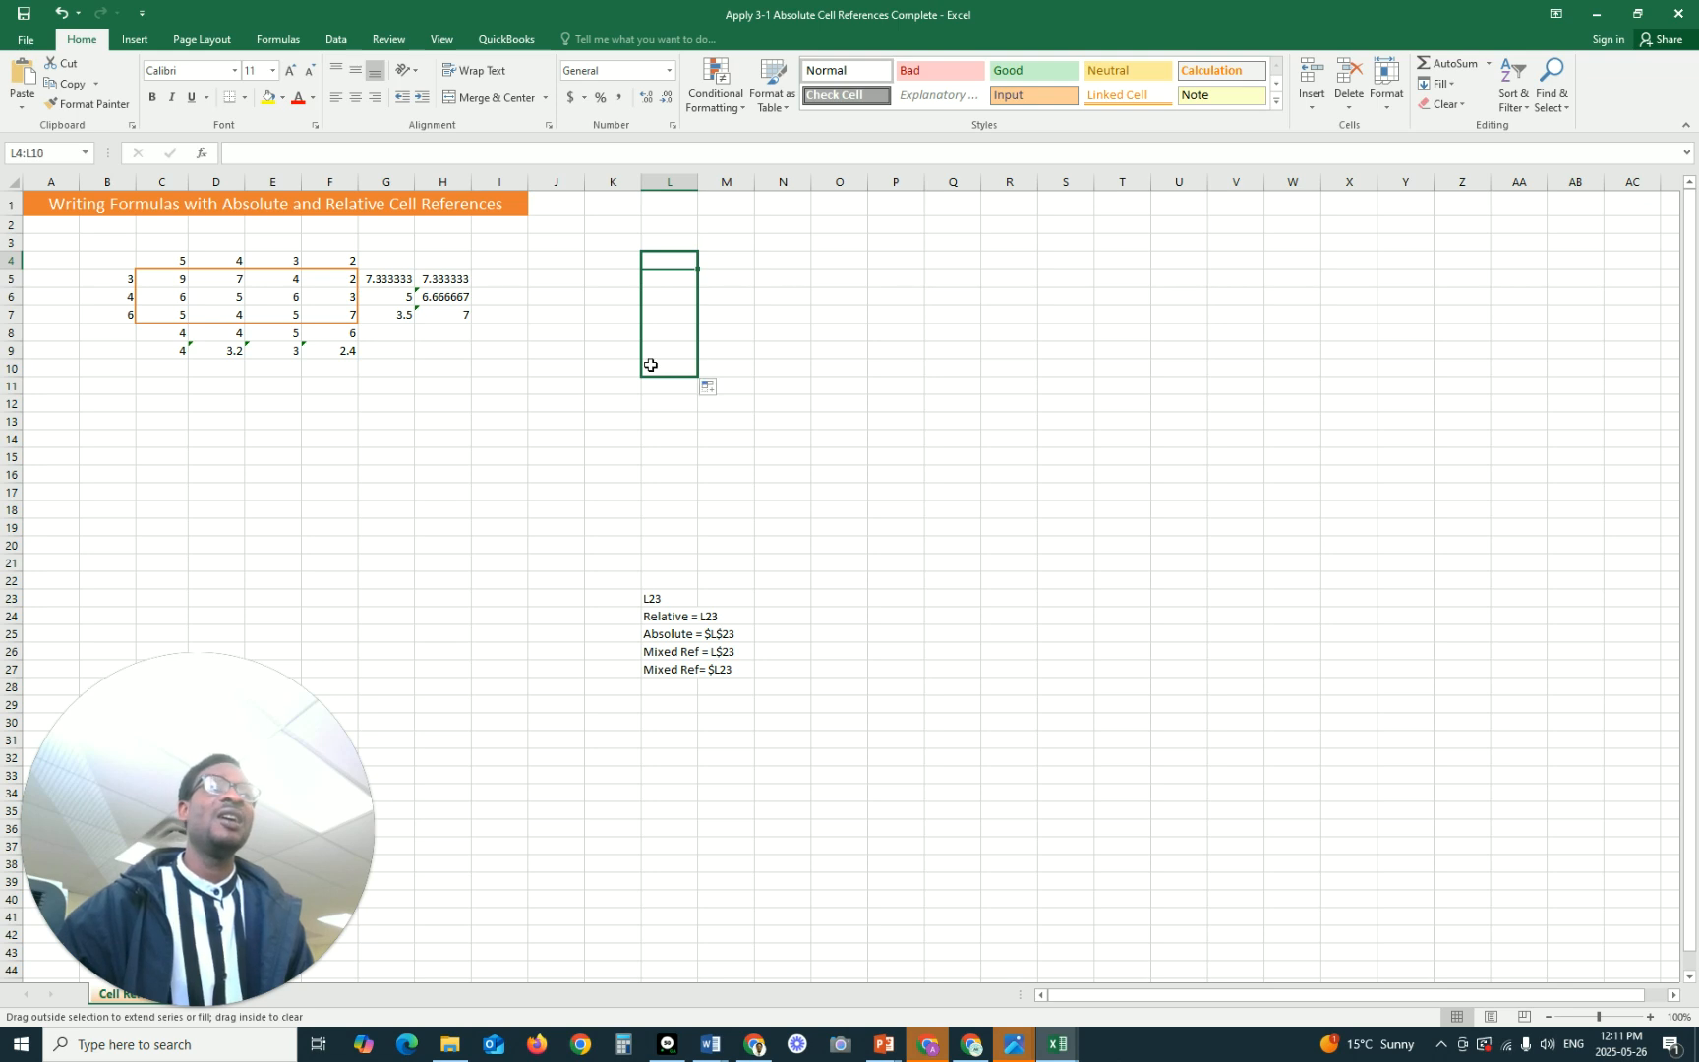
pyautogui.click(662, 259)
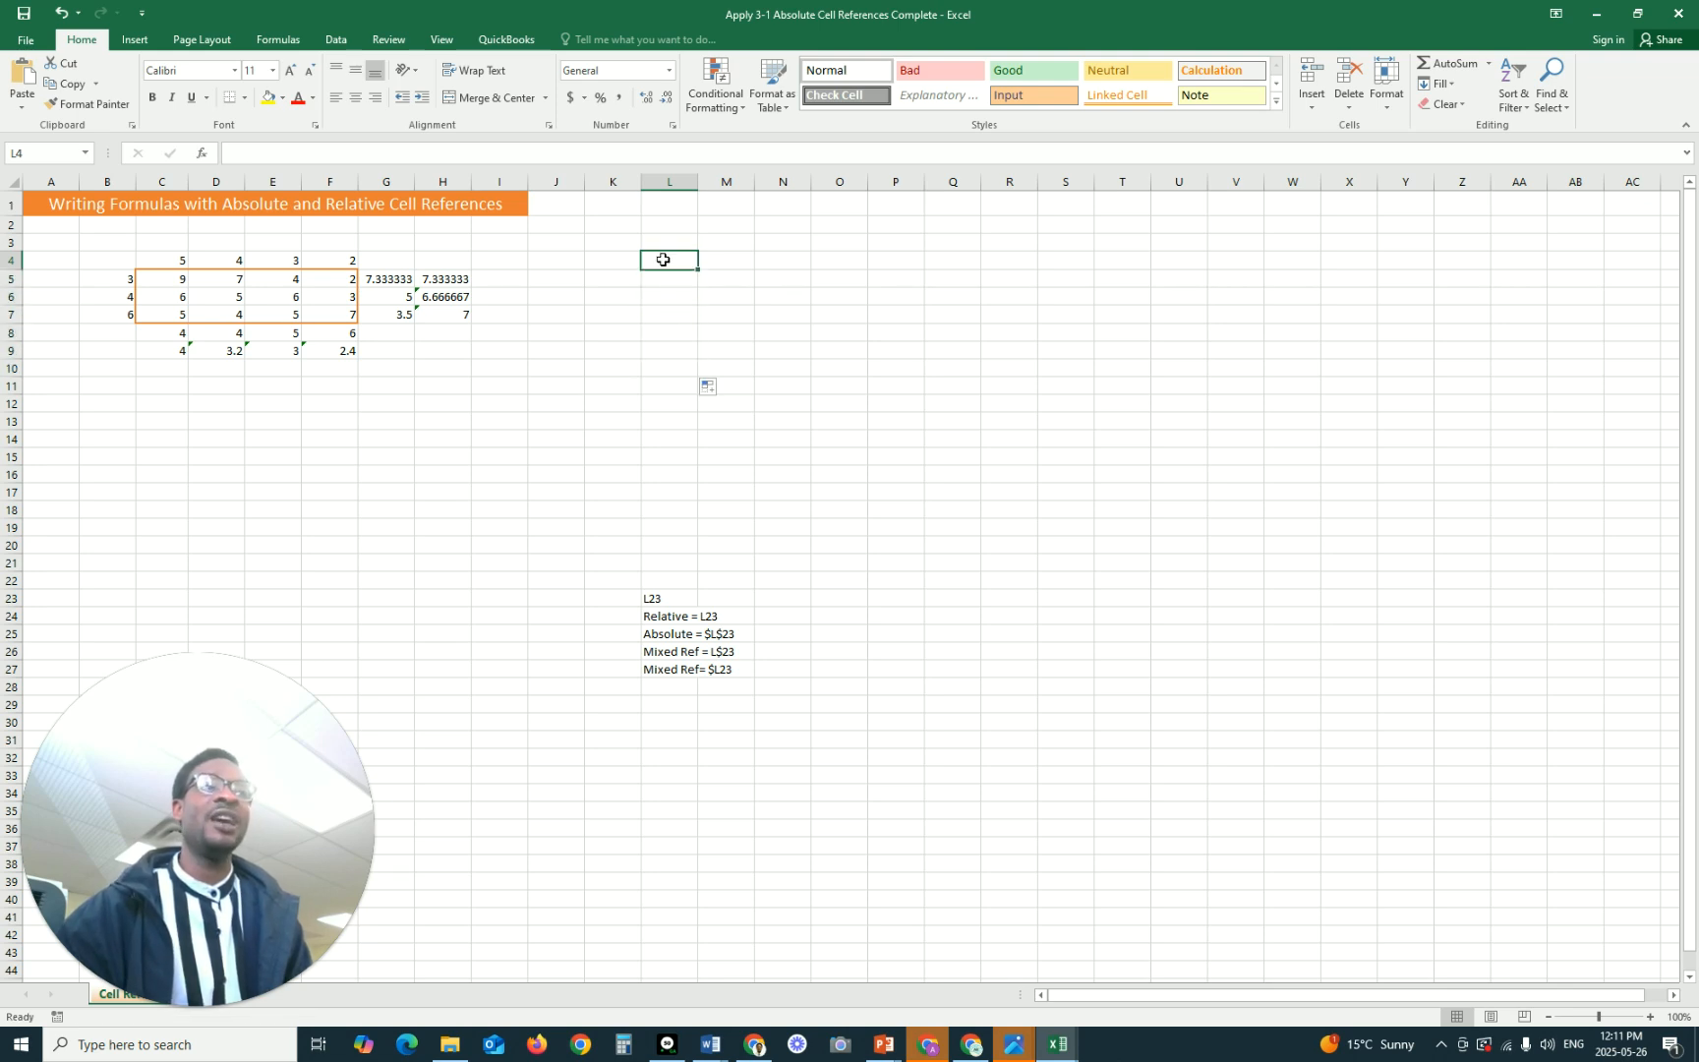
pyautogui.moveTo(698, 270); pyautogui.dragTo(674, 367)
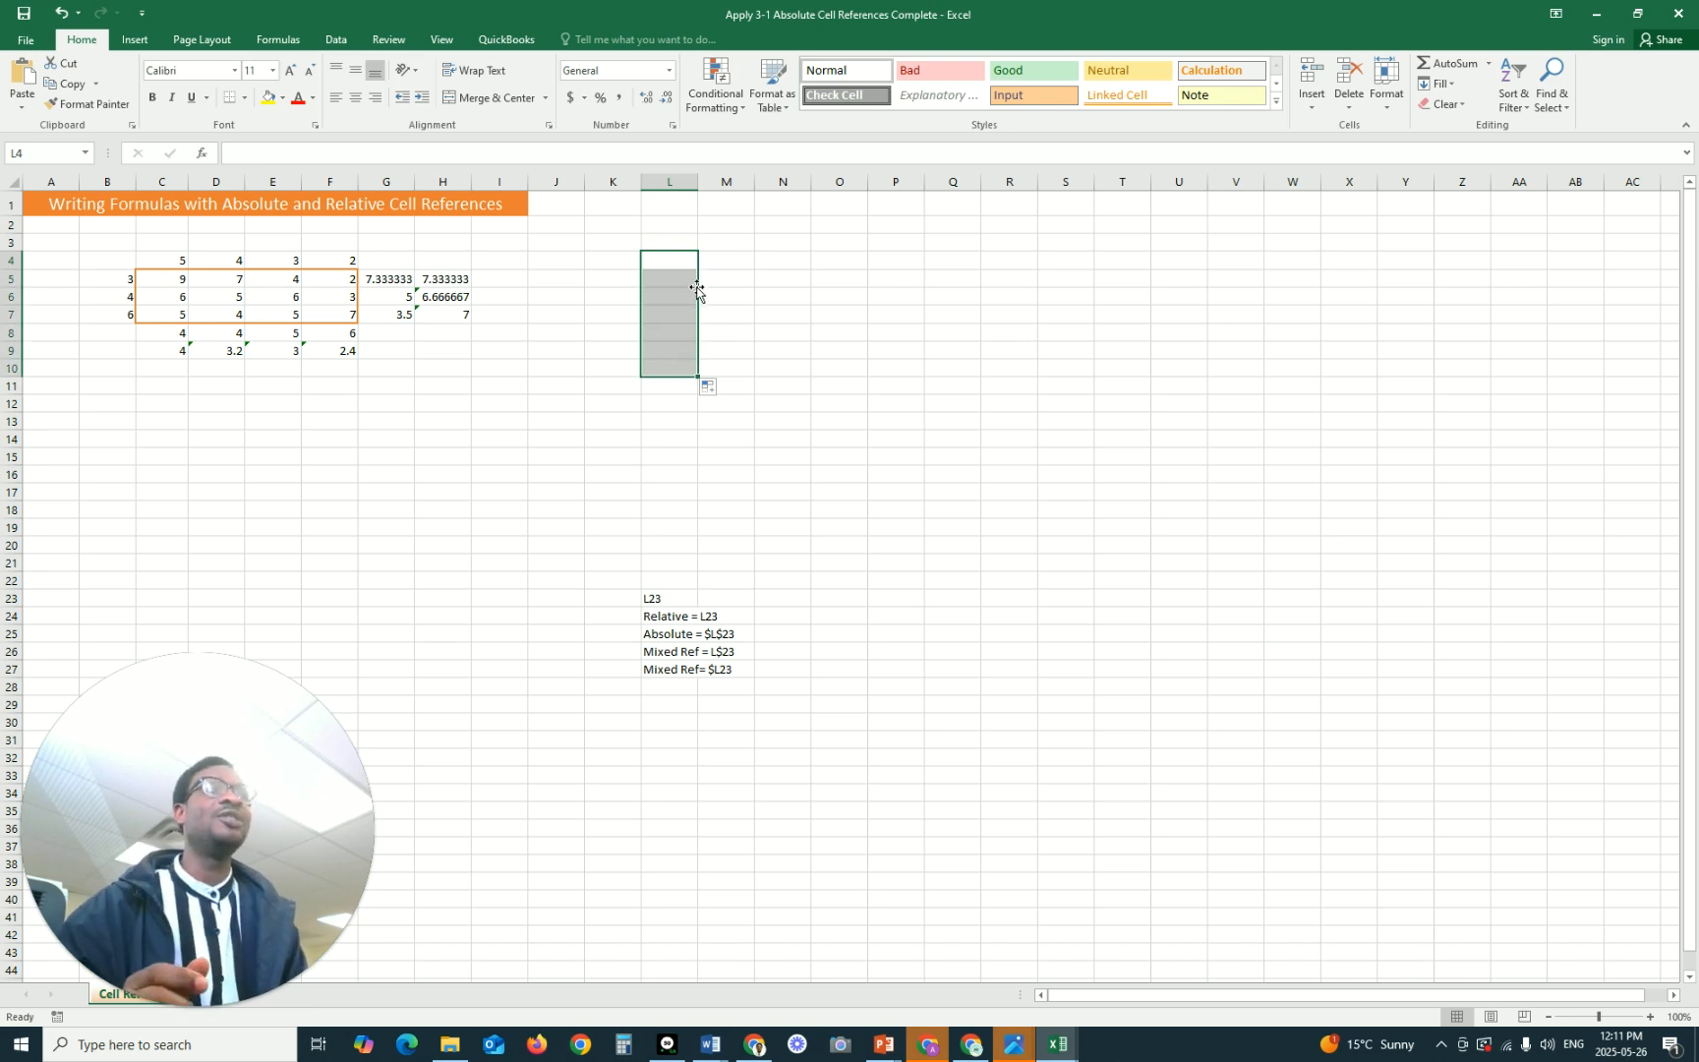
pyautogui.click(666, 256)
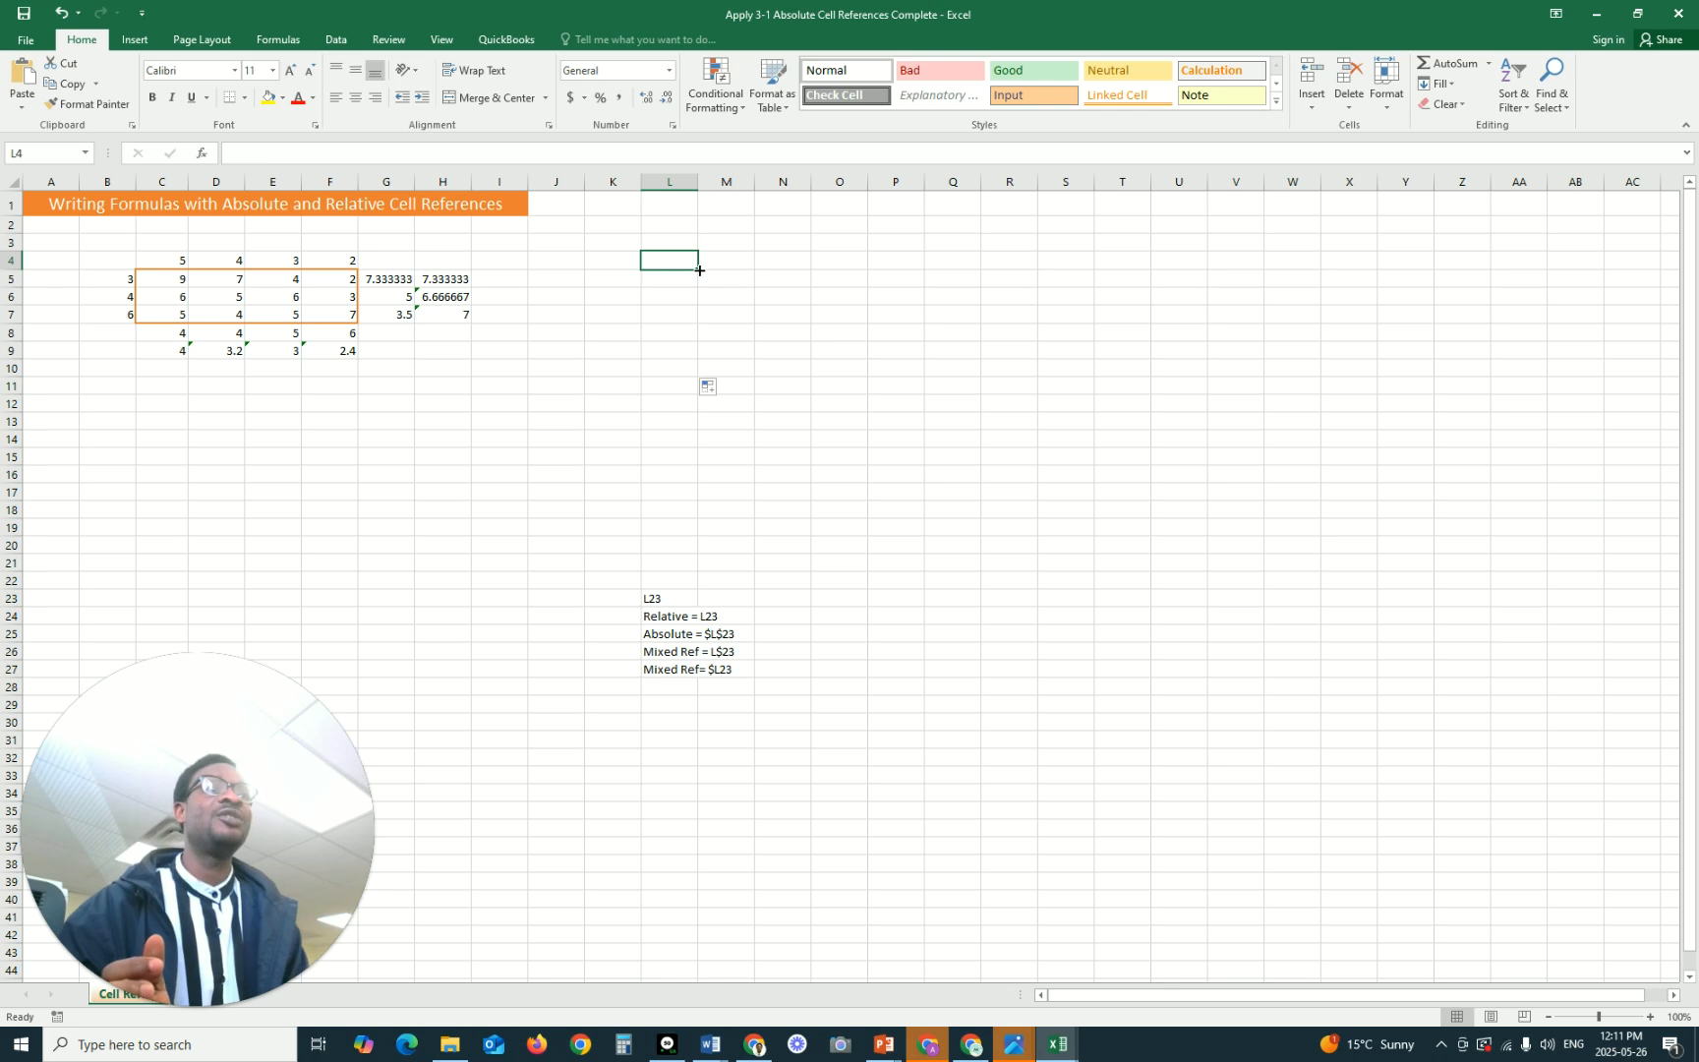
pyautogui.moveTo(698, 276); pyautogui.dragTo(689, 371)
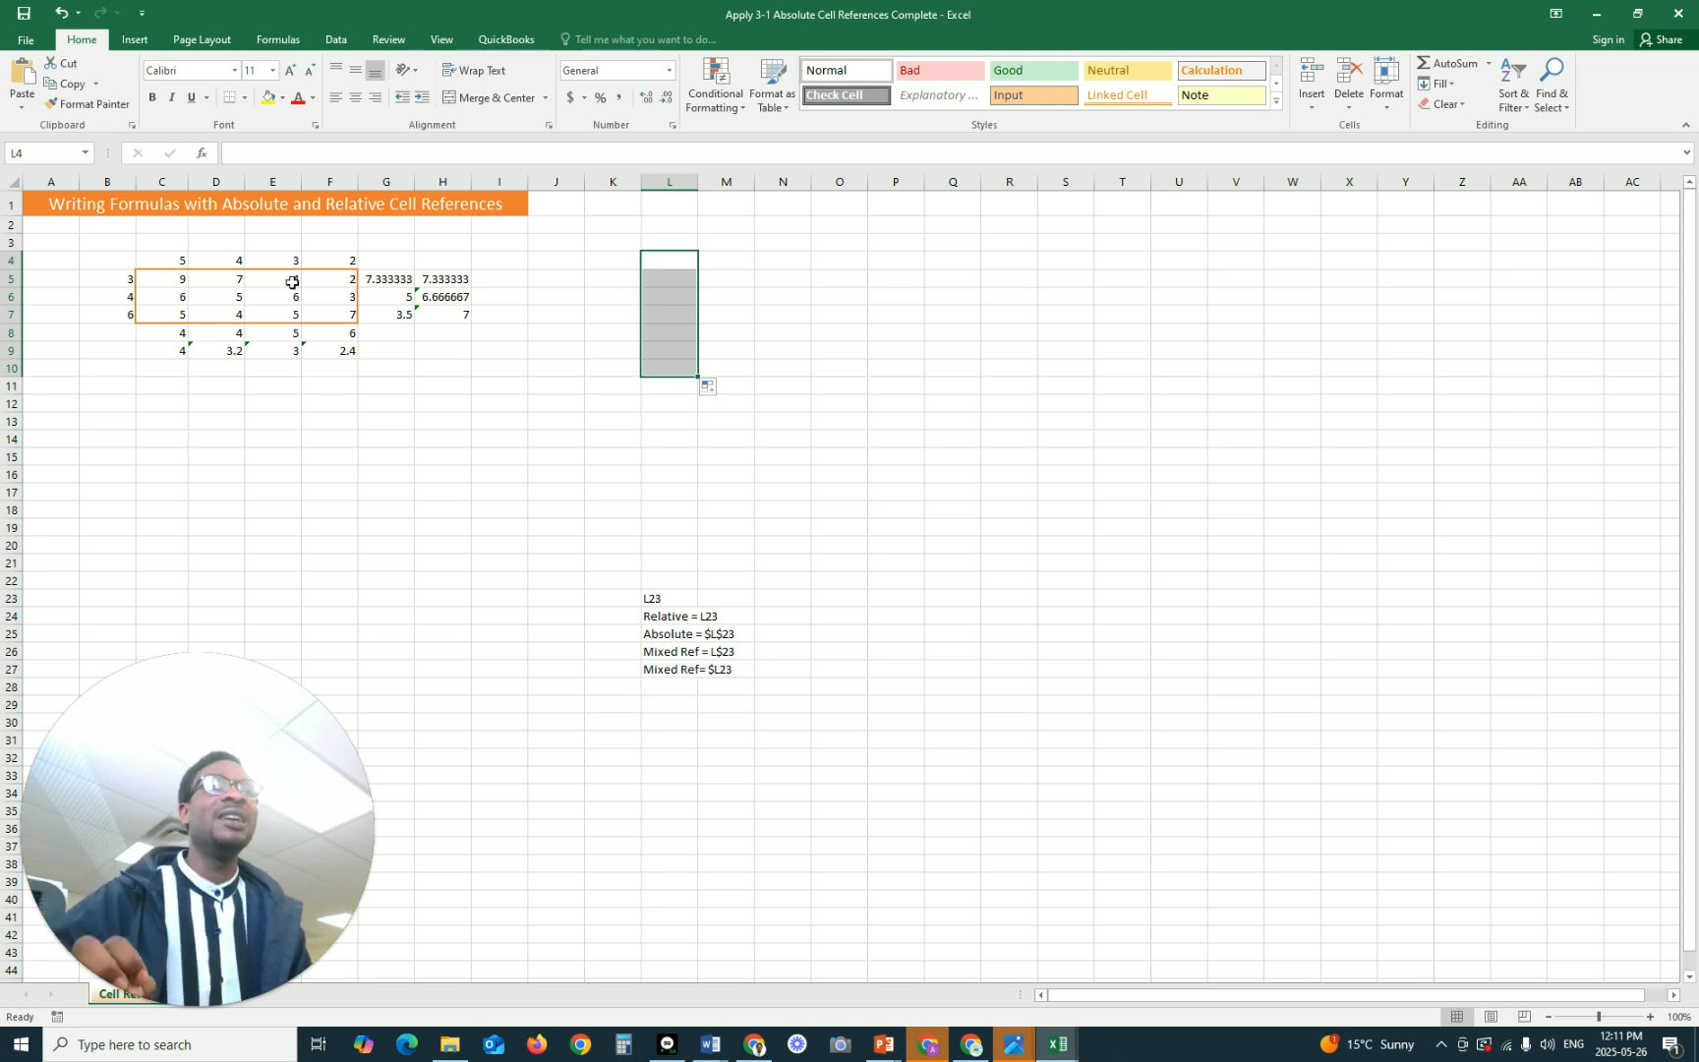
pyautogui.click(175, 300)
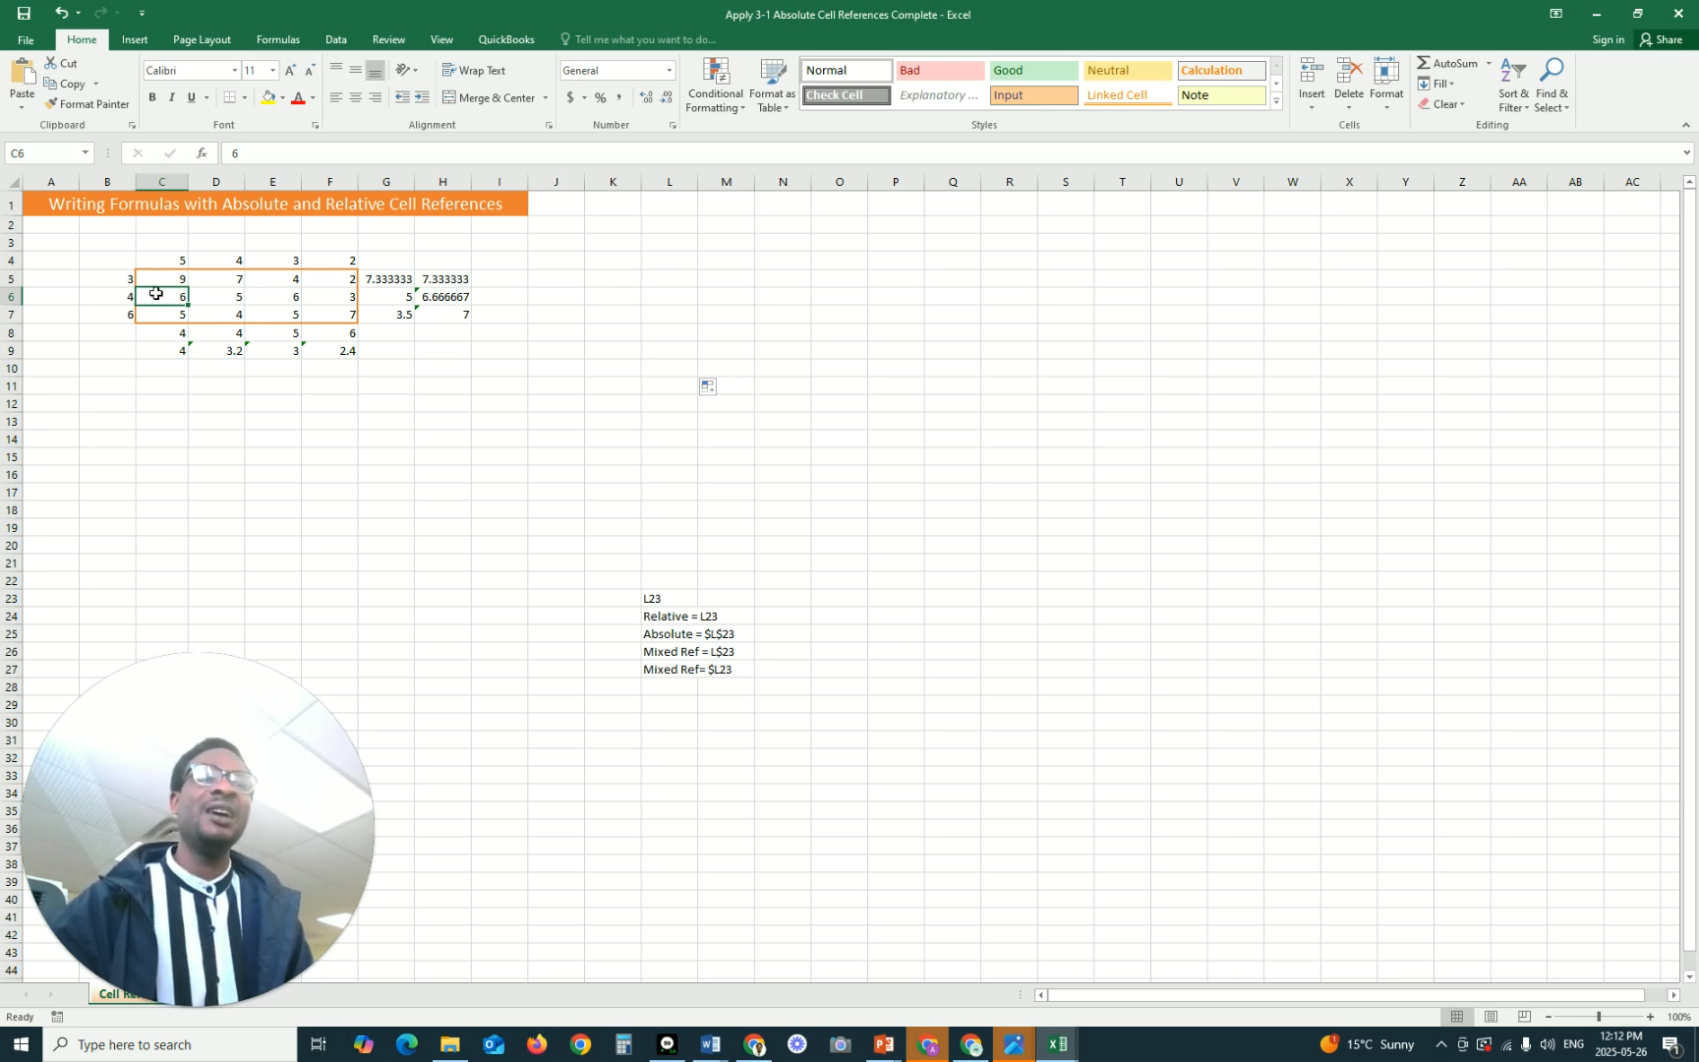
pyautogui.click(223, 299)
pyautogui.click(175, 297)
pyautogui.click(226, 299)
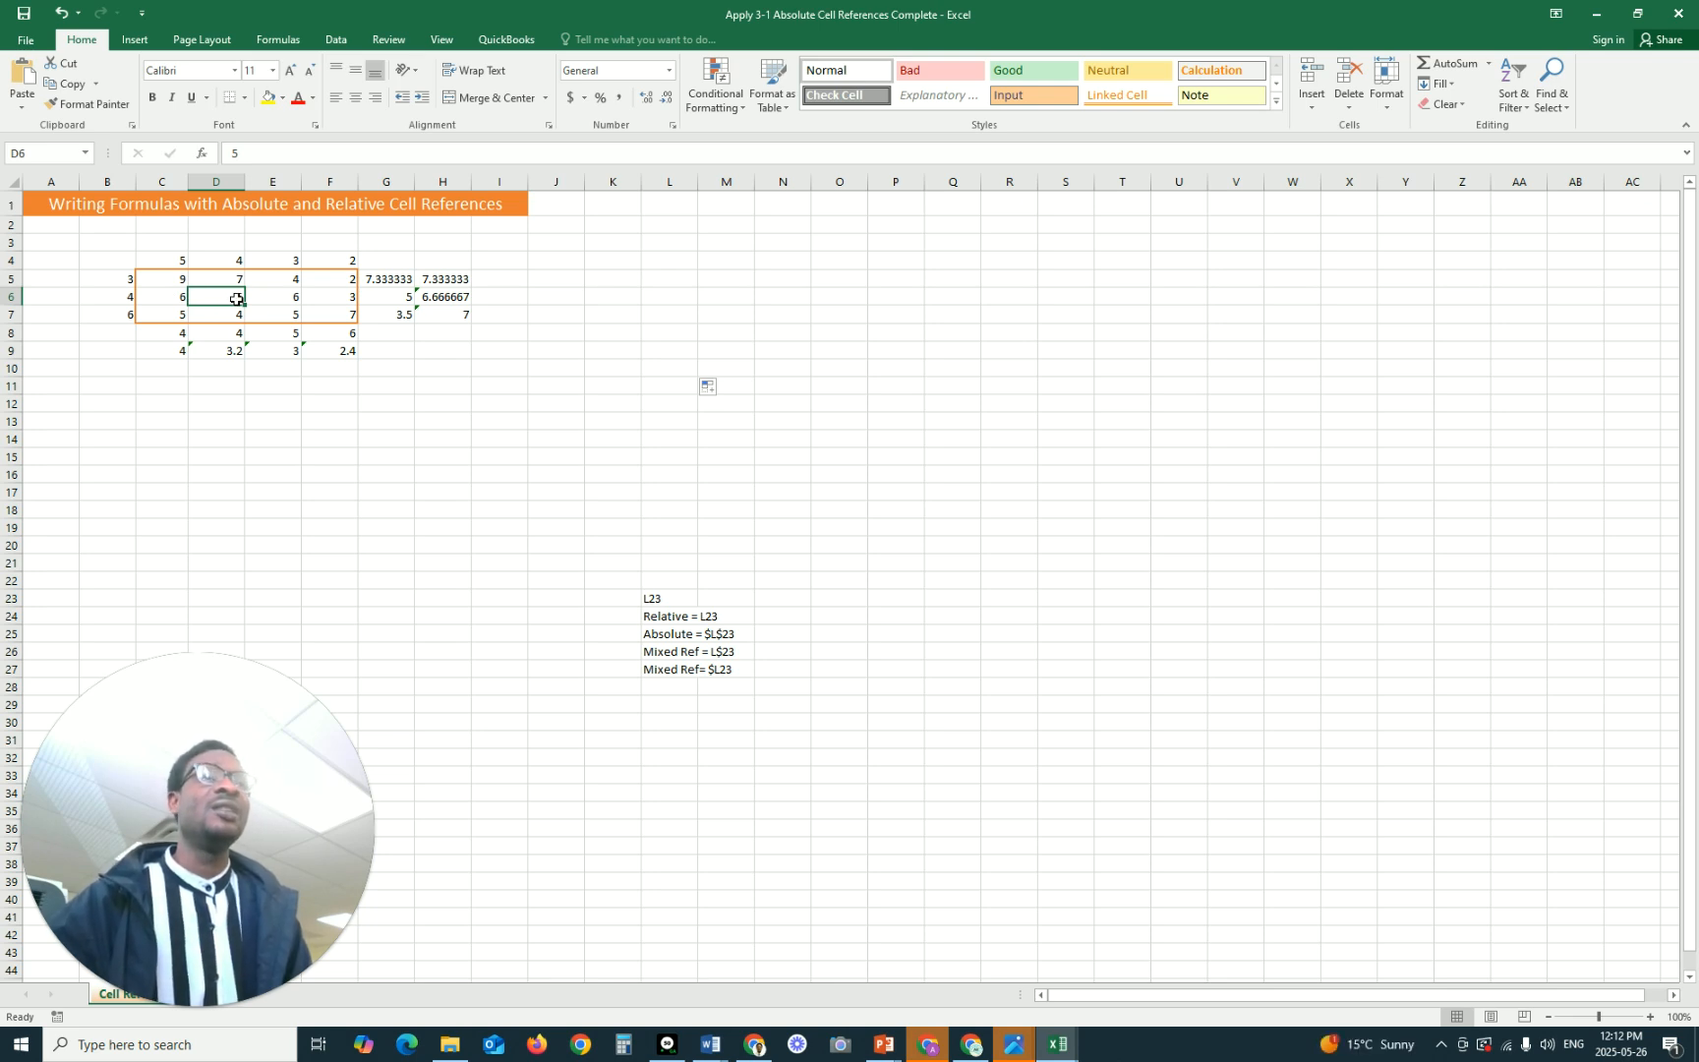
# Enter the formula =SUM(C6:D6) with relative references in cell I6
pyautogui.click(513, 297)
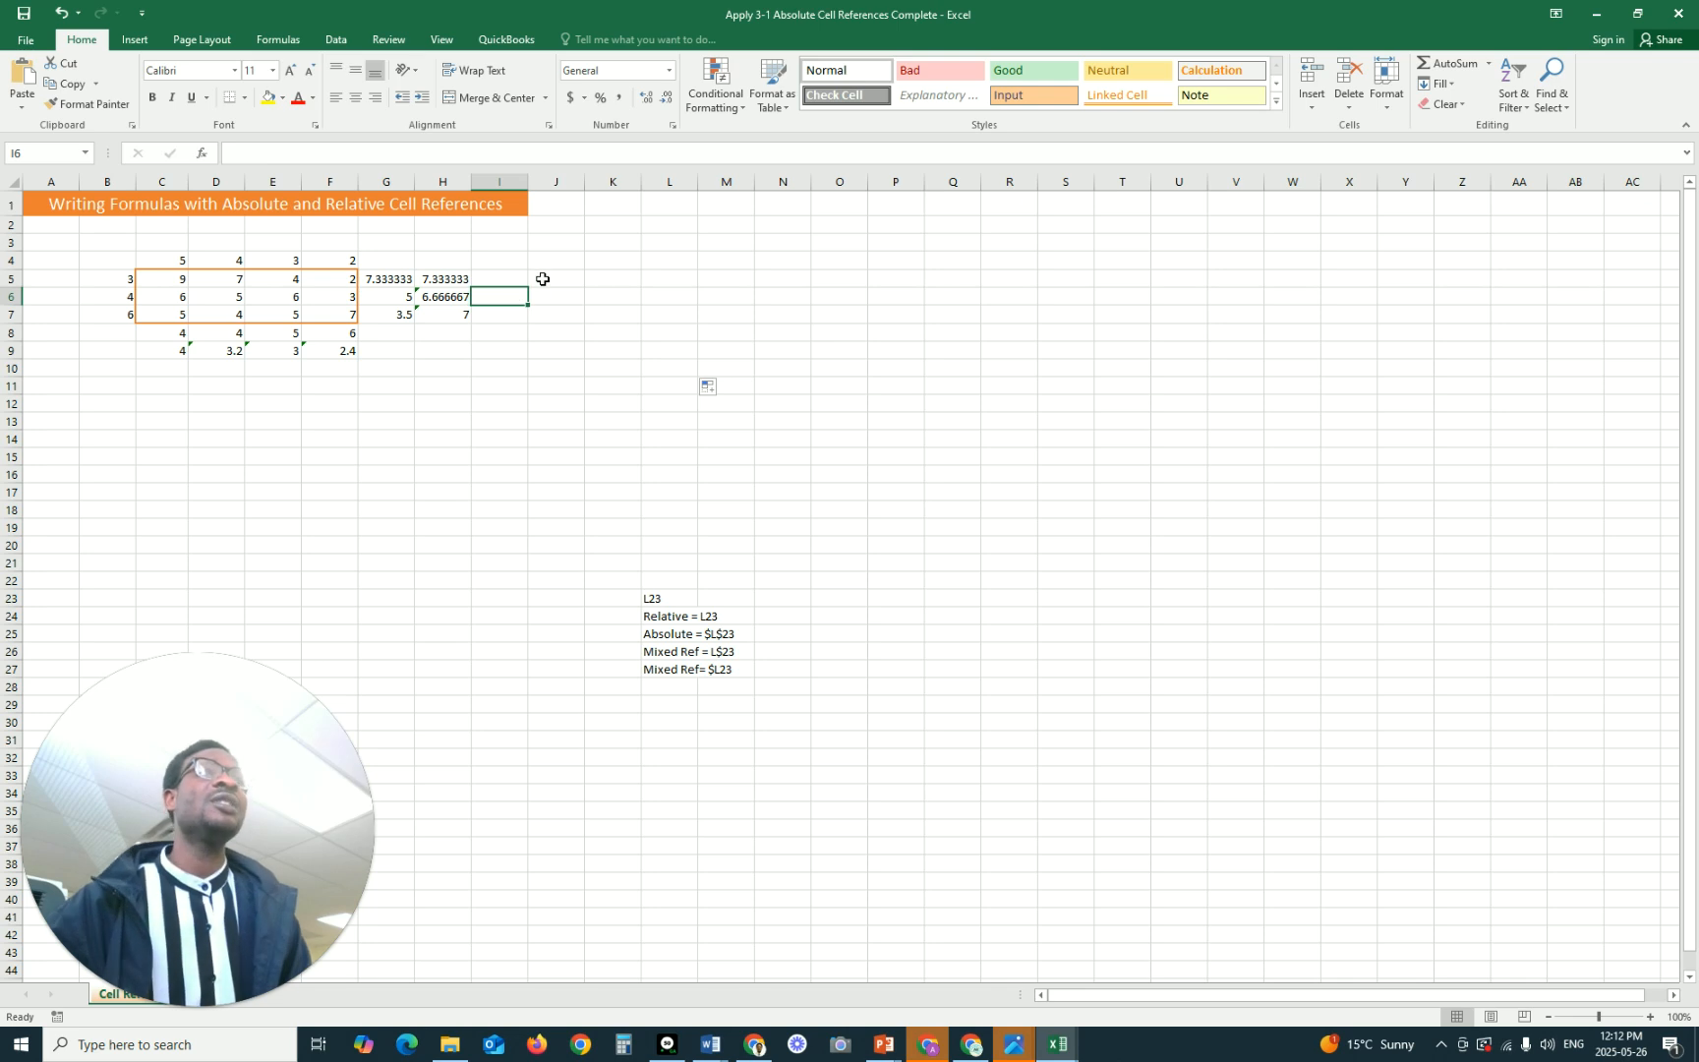
pyautogui.click(504, 153)
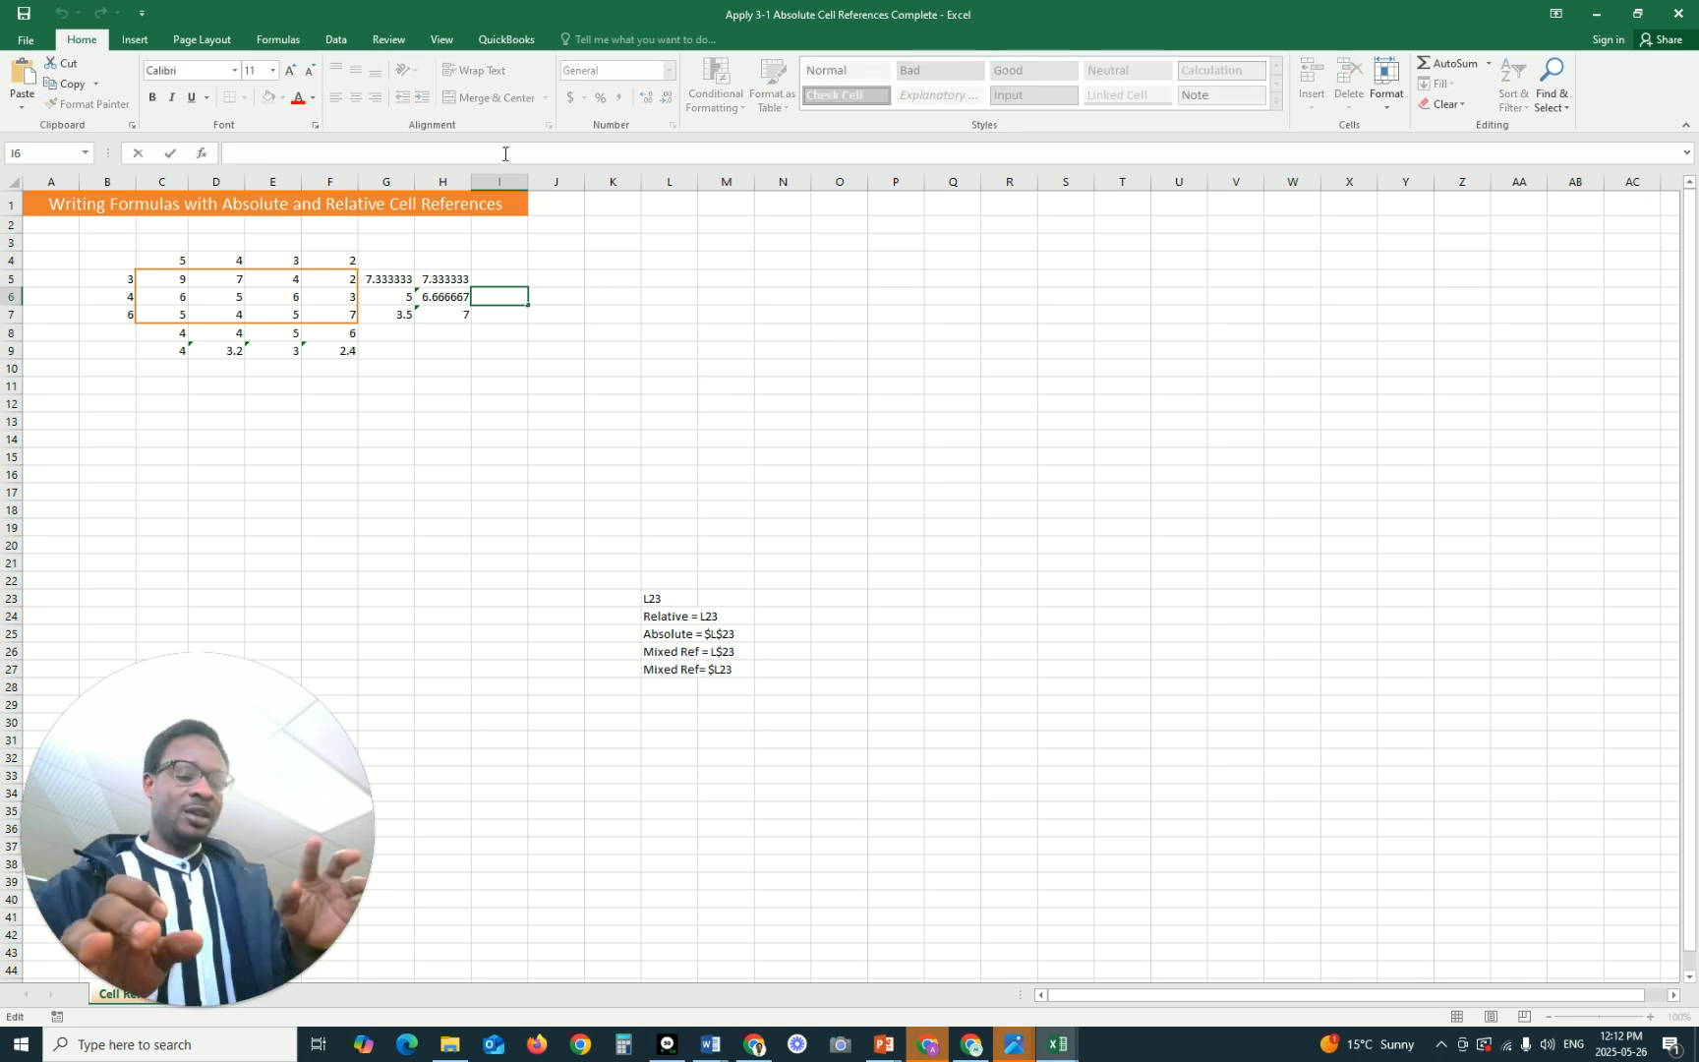
pyautogui.write('=')
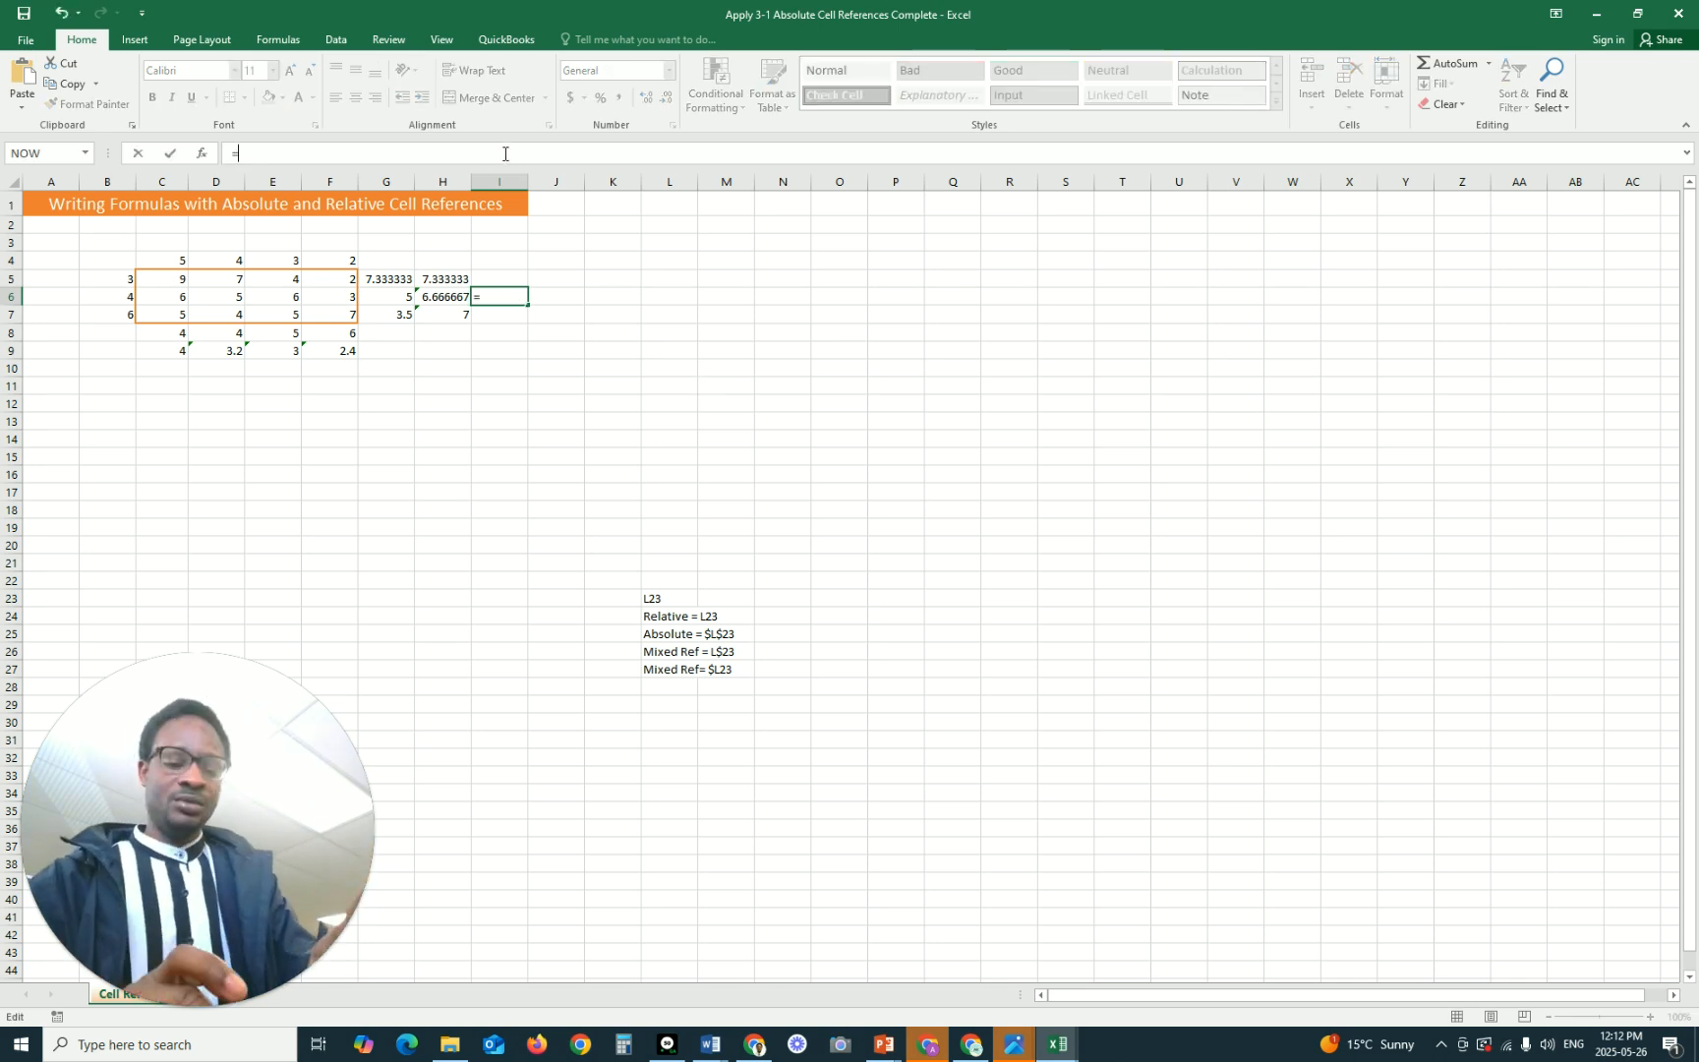
pyautogui.write('sum')
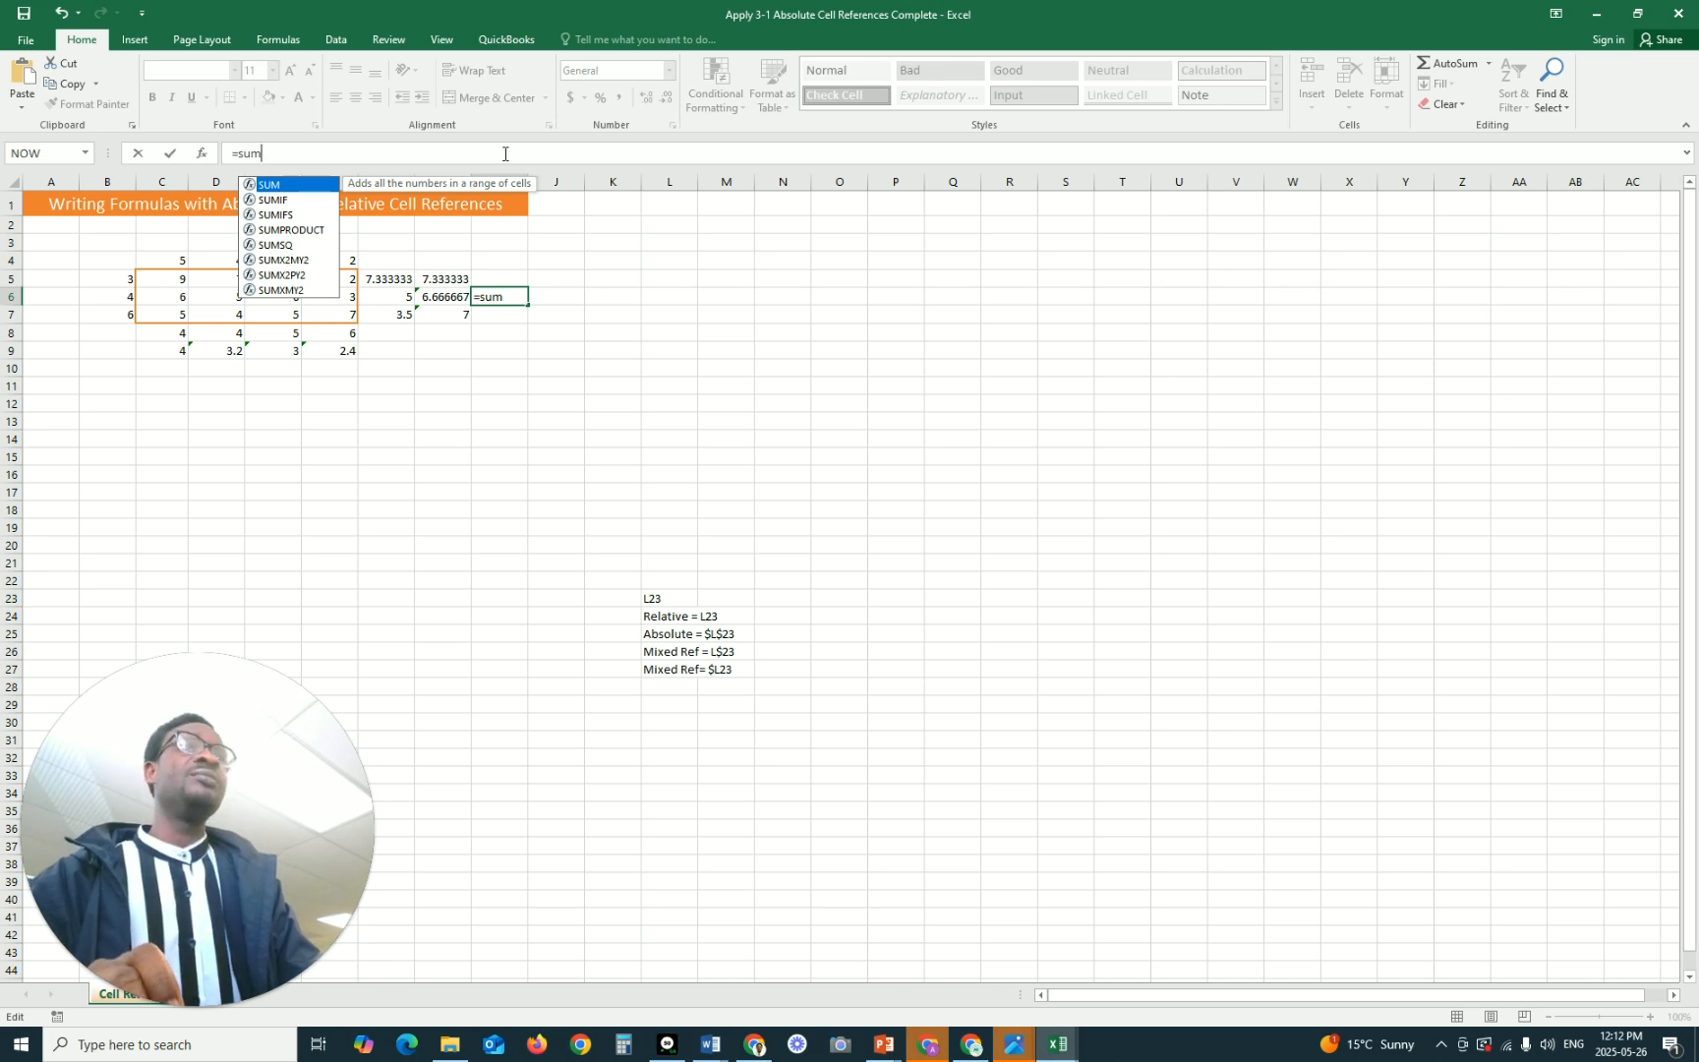
pyautogui.write('(')
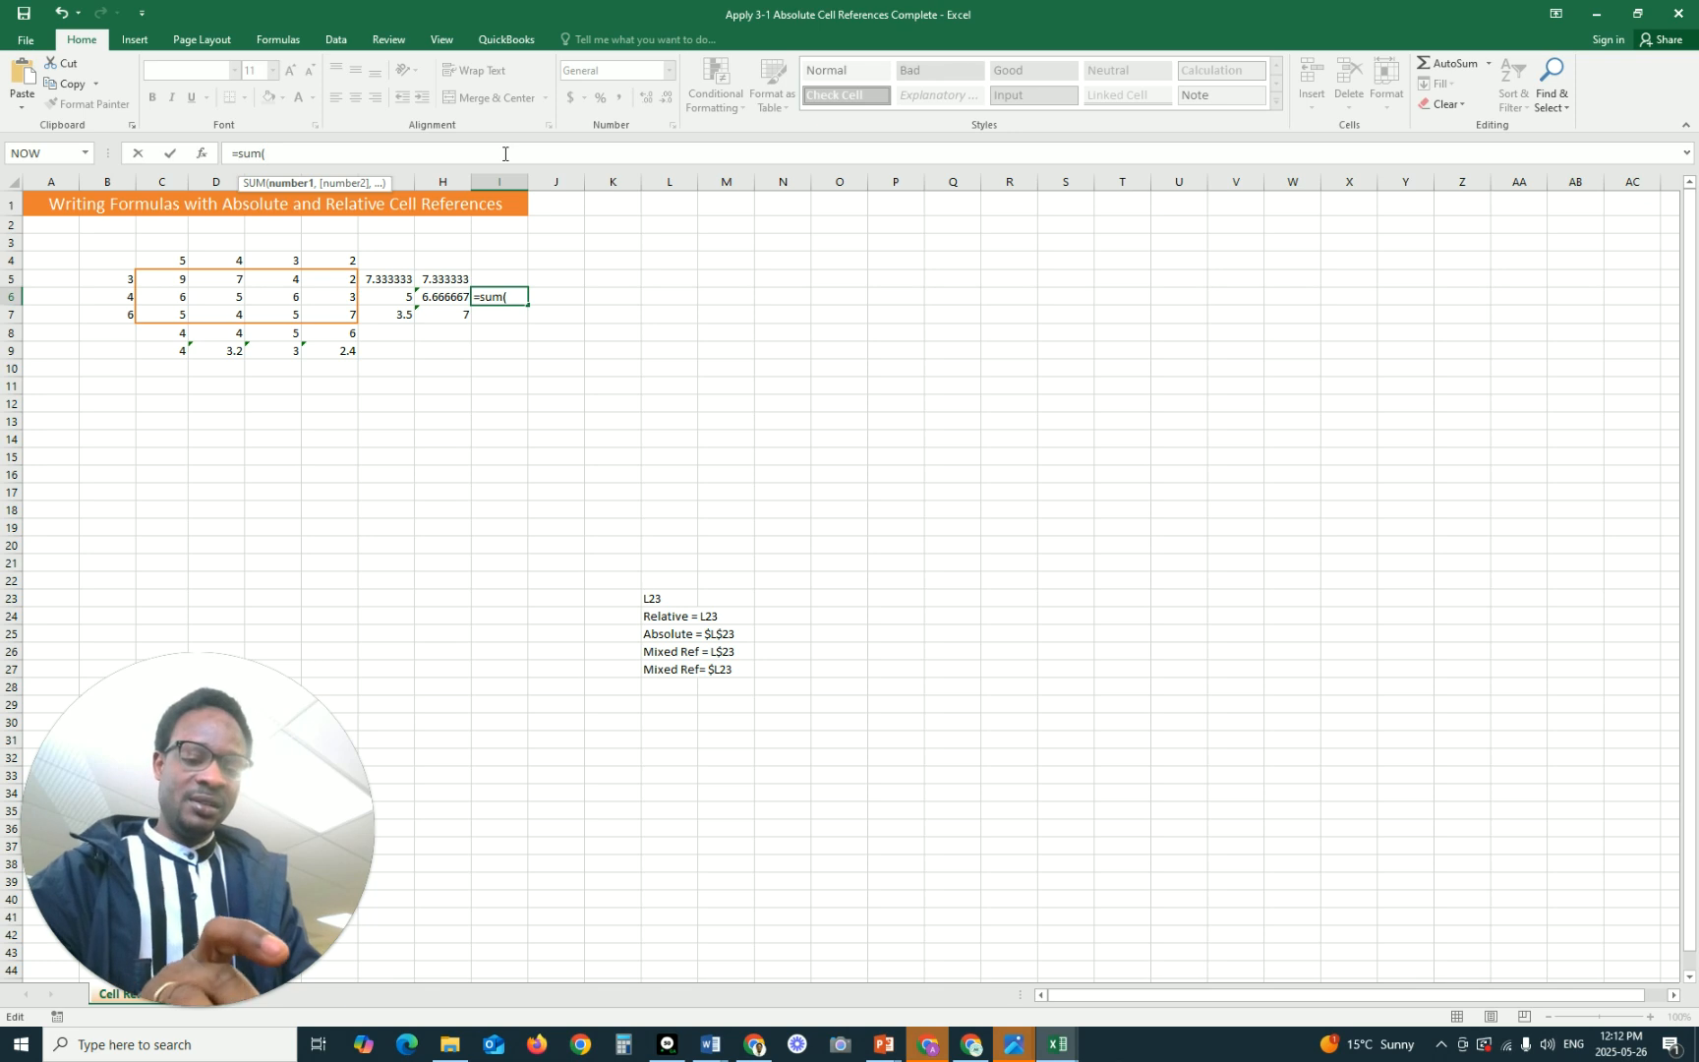
pyautogui.write('c6:c7')
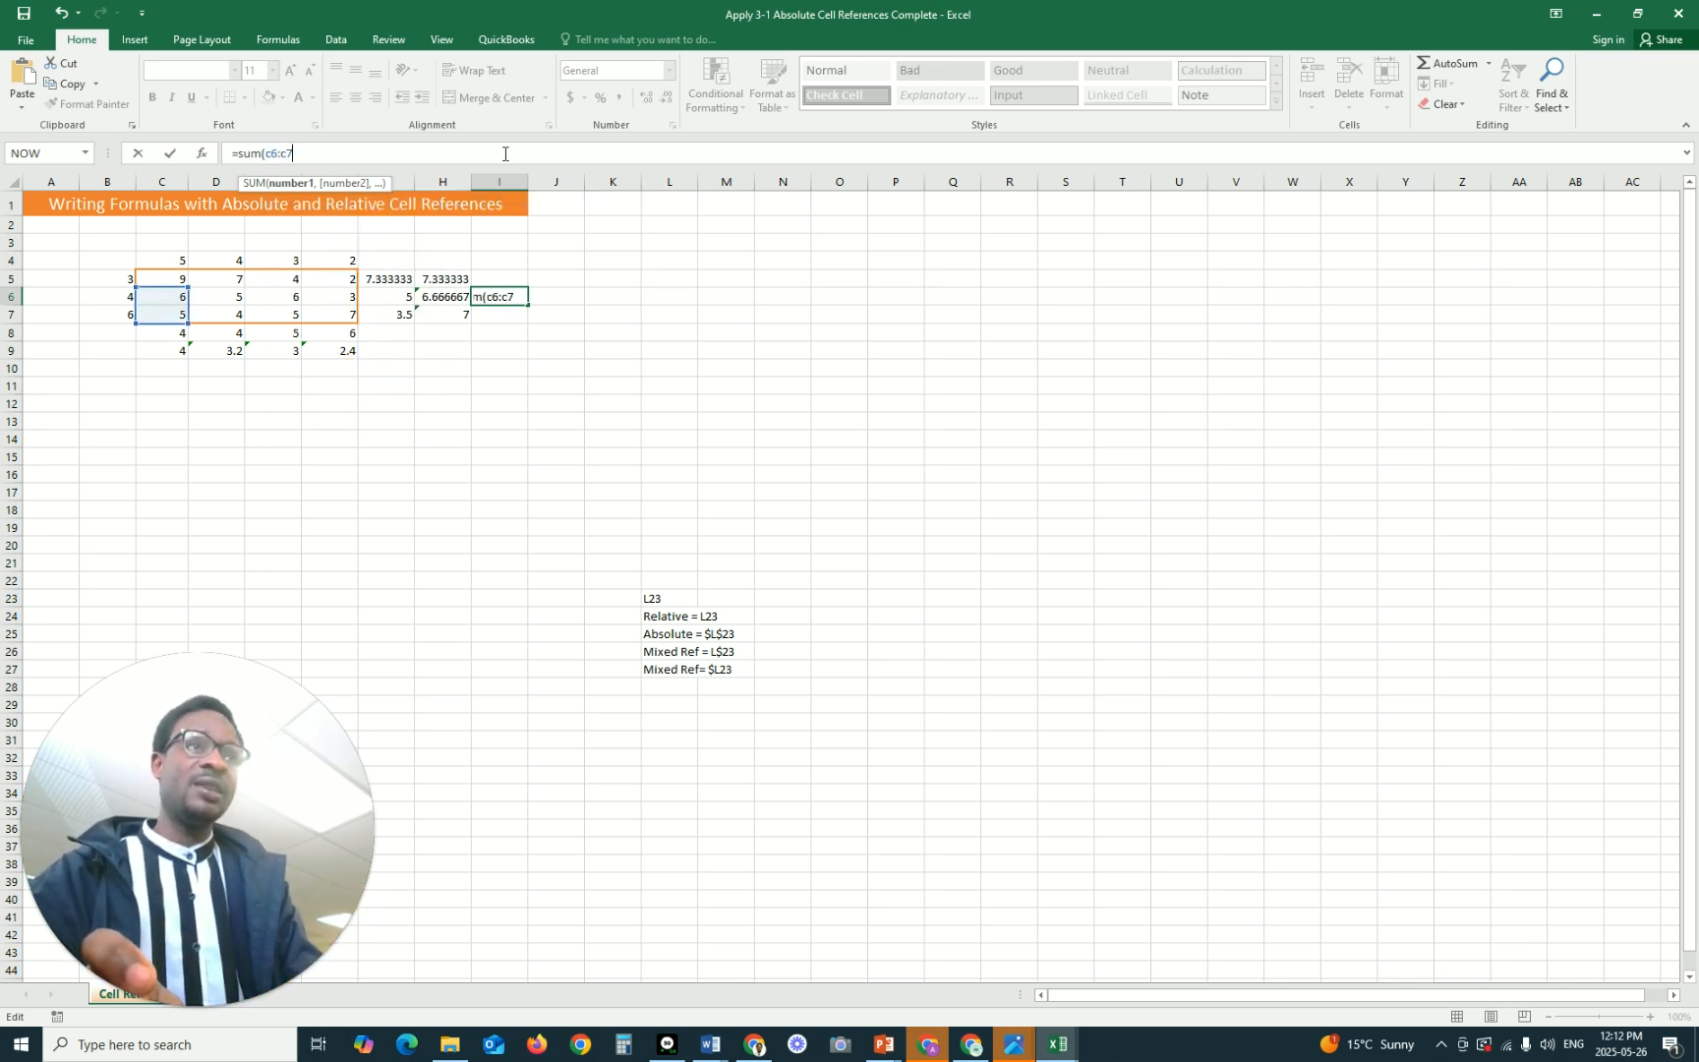
pyautogui.press('BackSpace')
pyautogui.press('BackSpace')
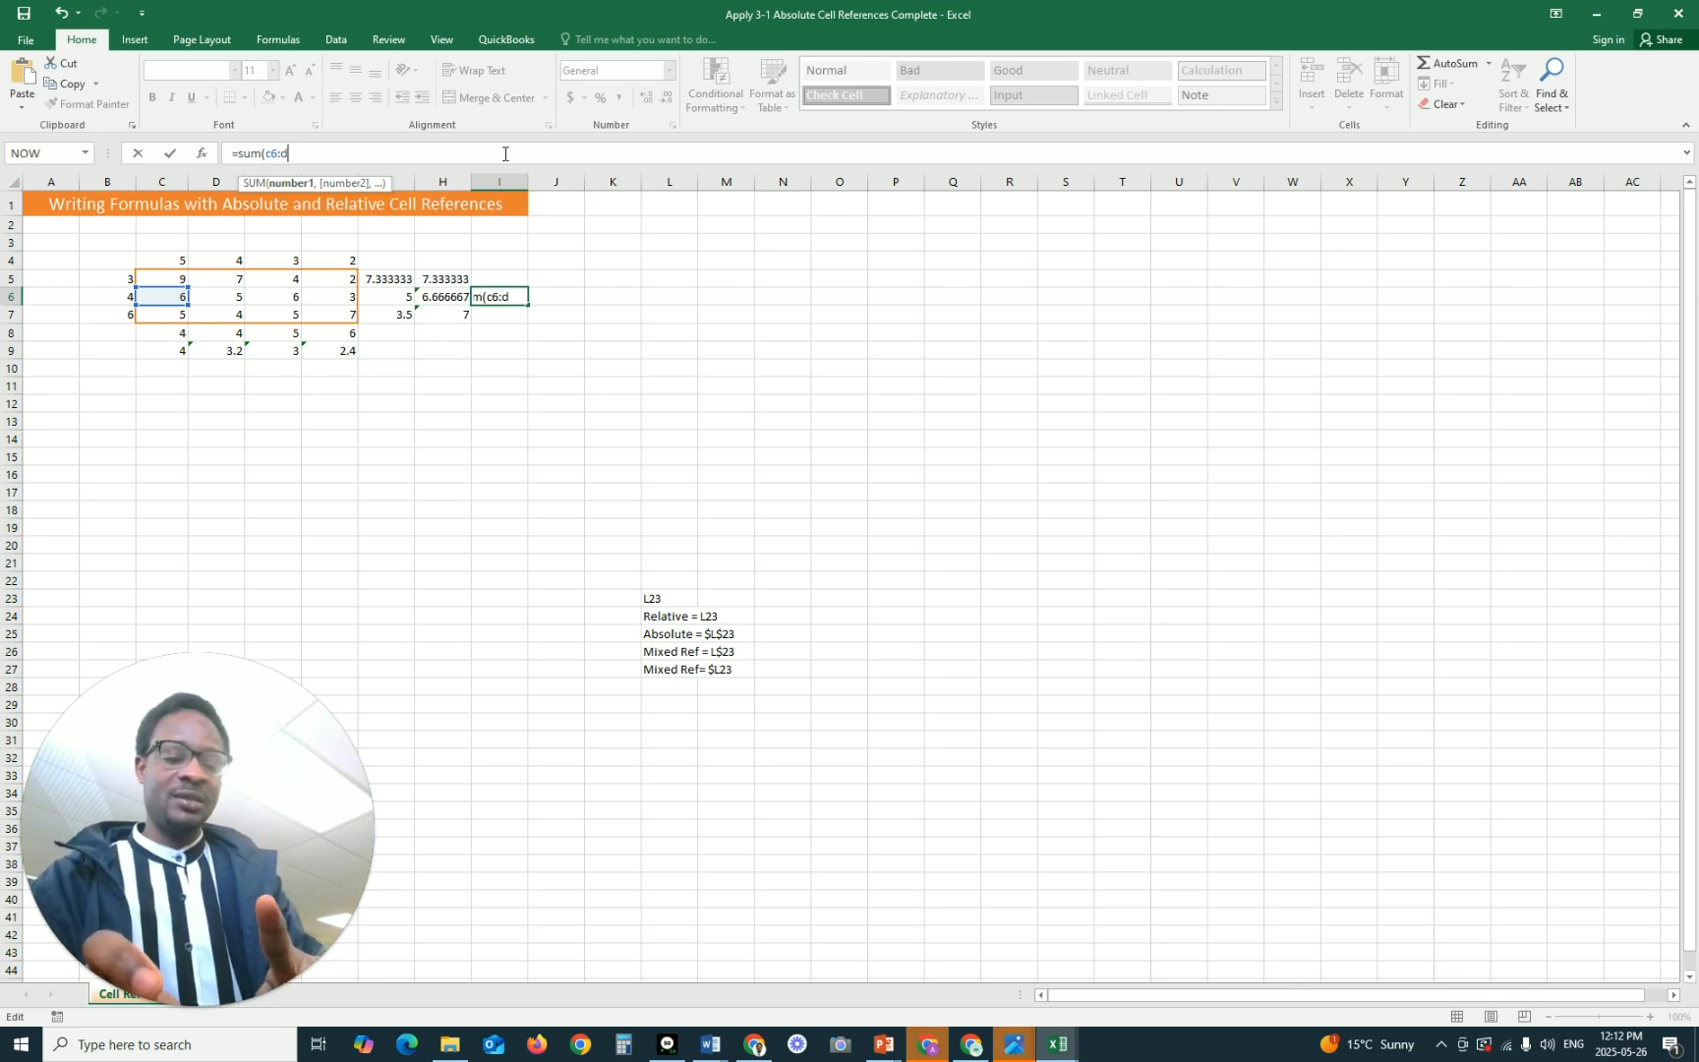
pyautogui.write('6')
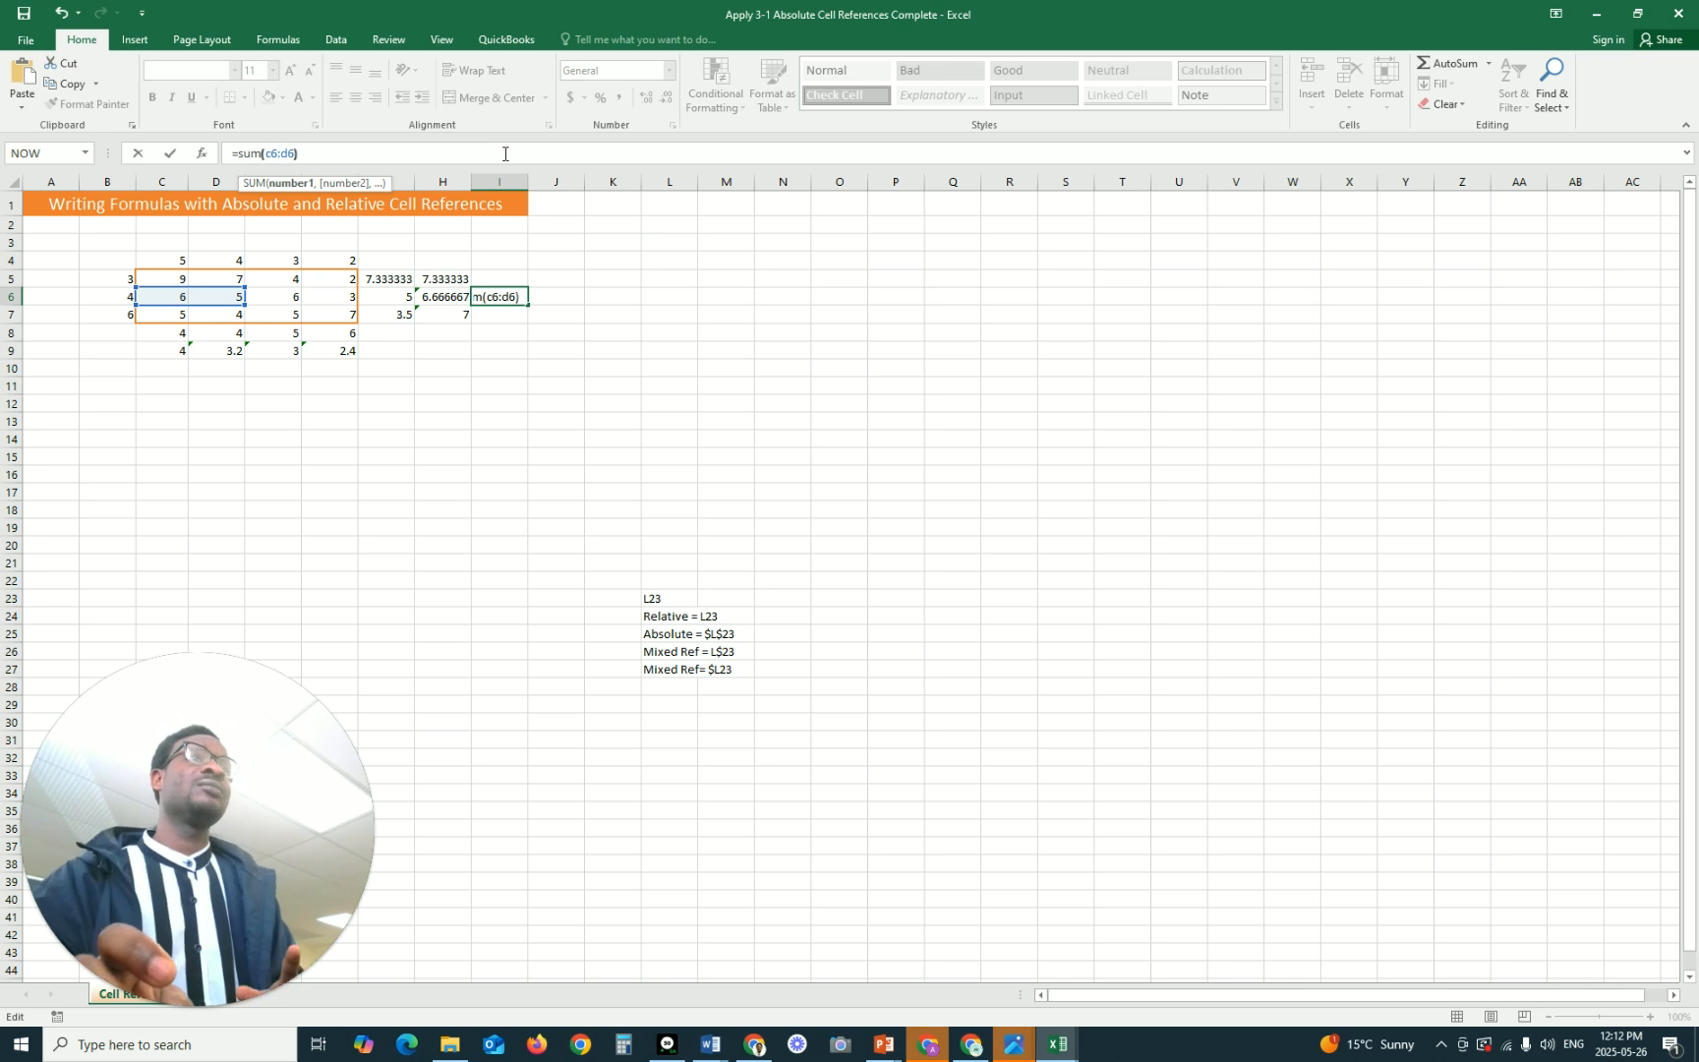
pyautogui.press('Return')
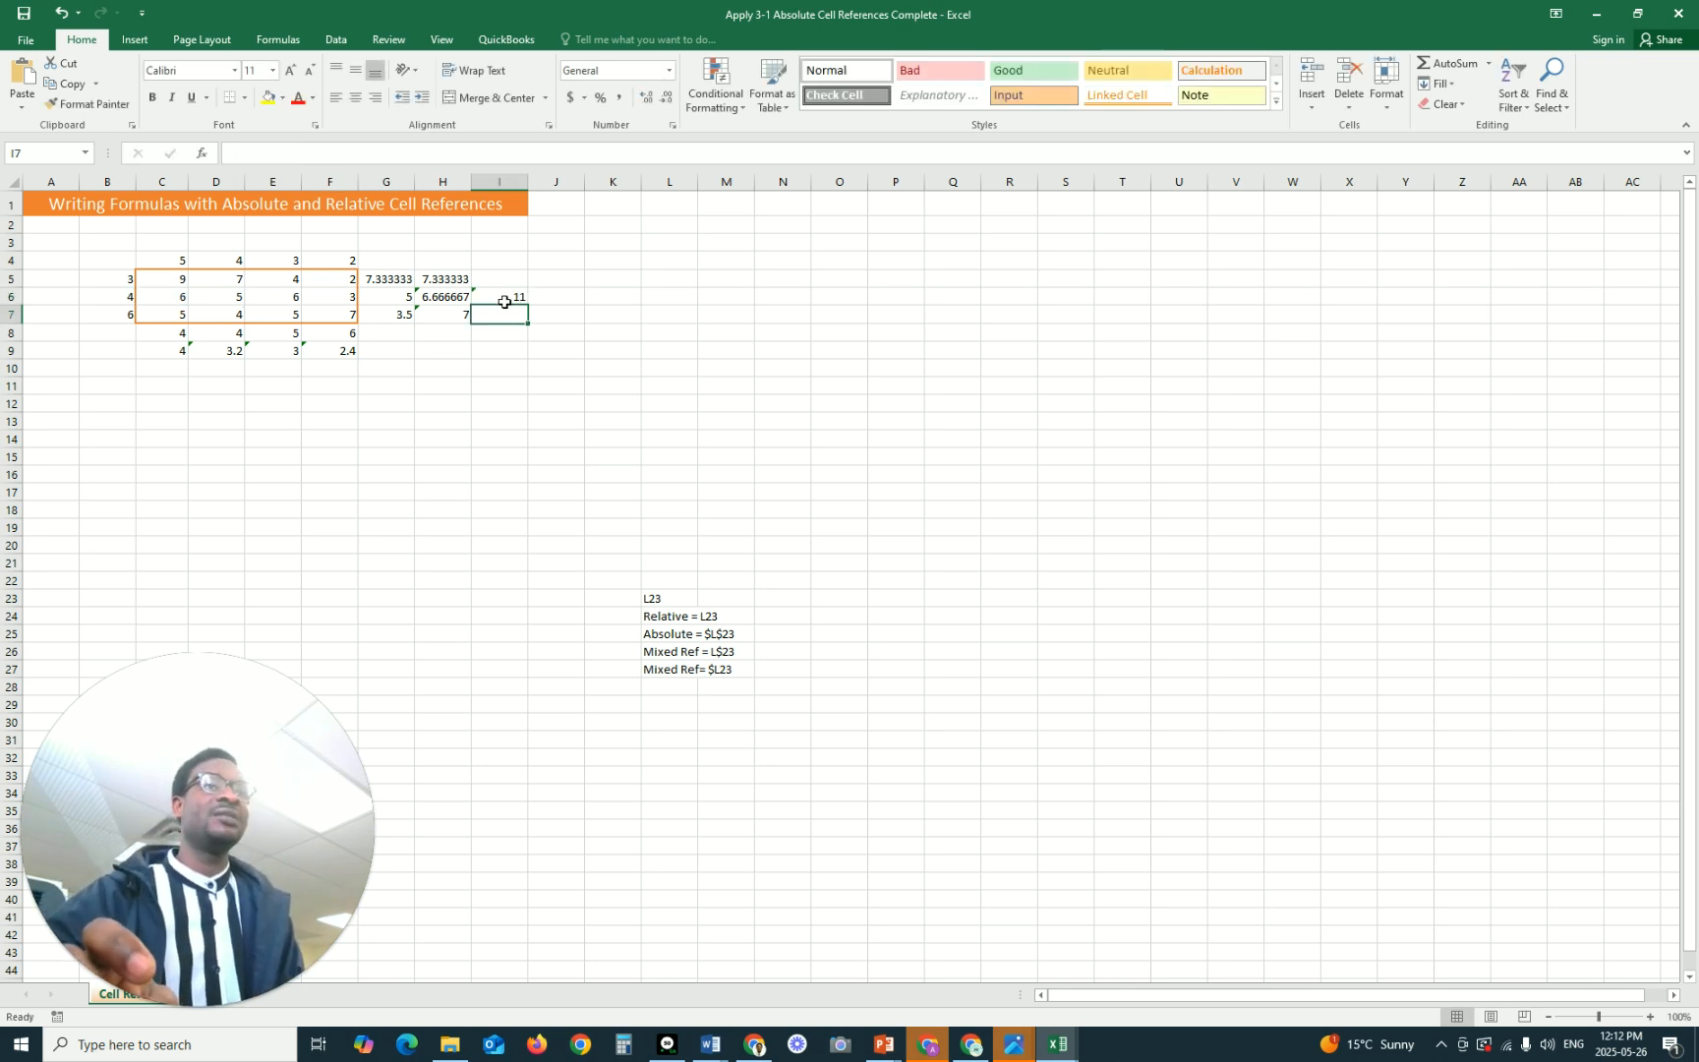
# Fill the SUM formula in I6 down through cell I8
pyautogui.click(180, 296)
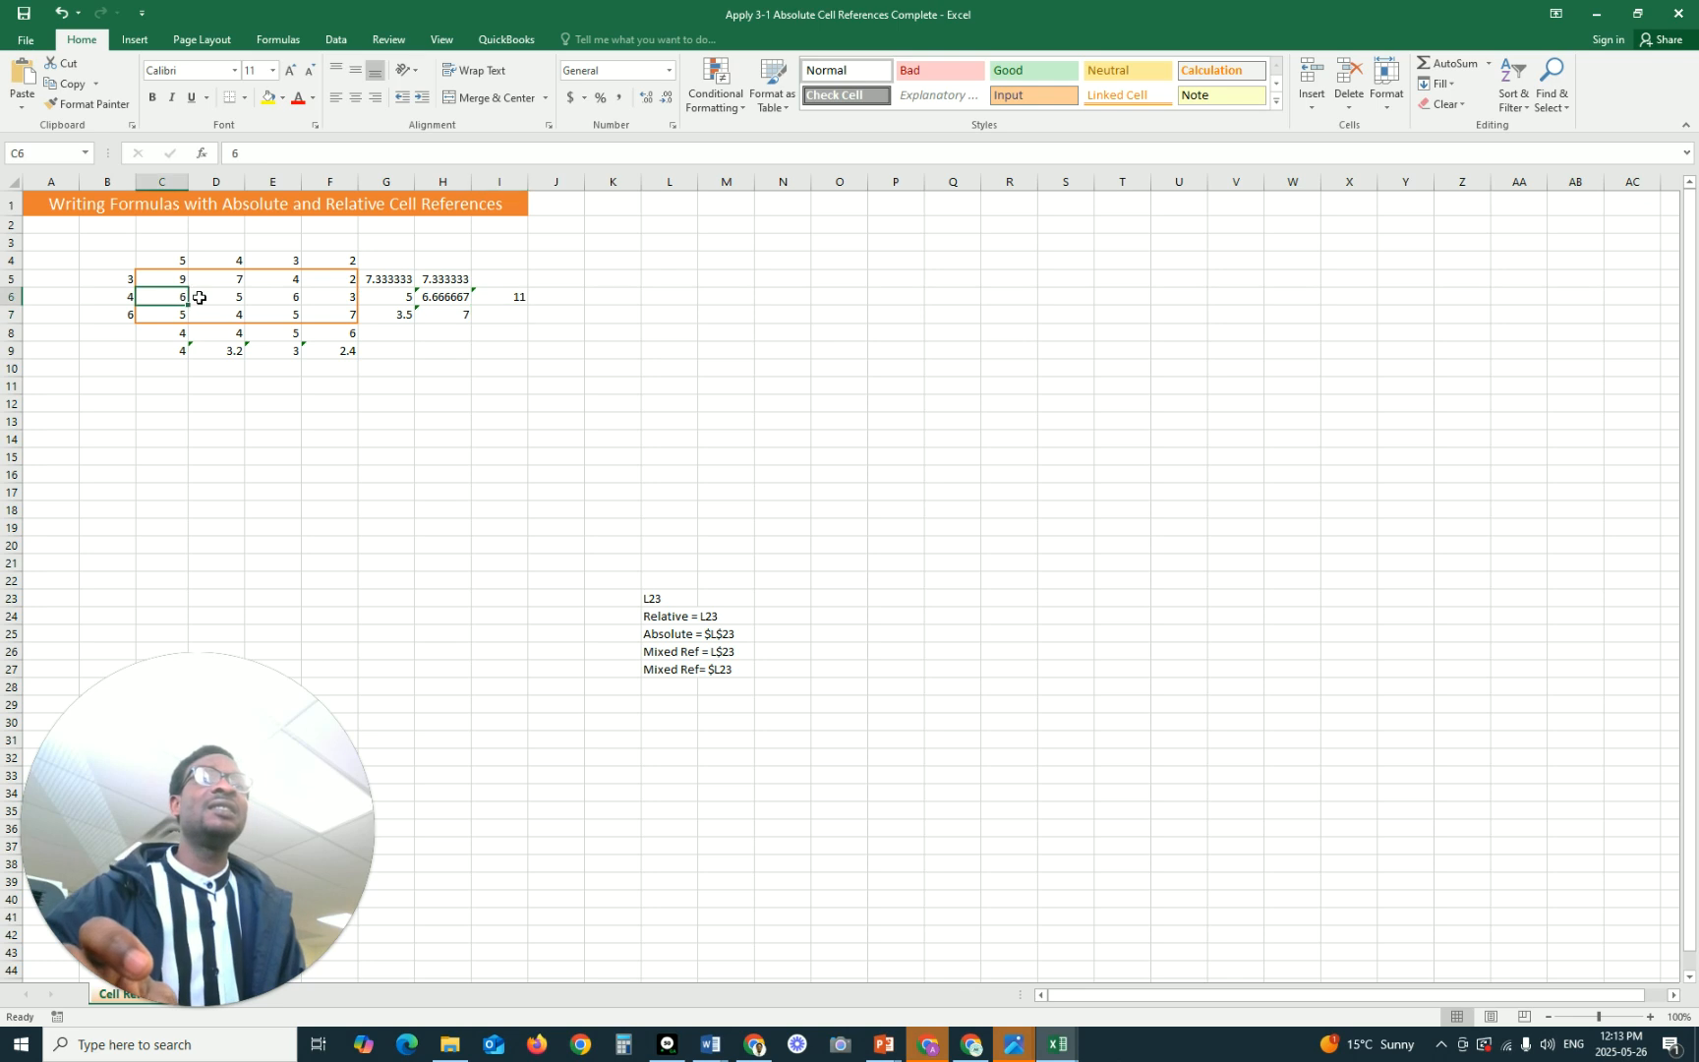
pyautogui.click(219, 299)
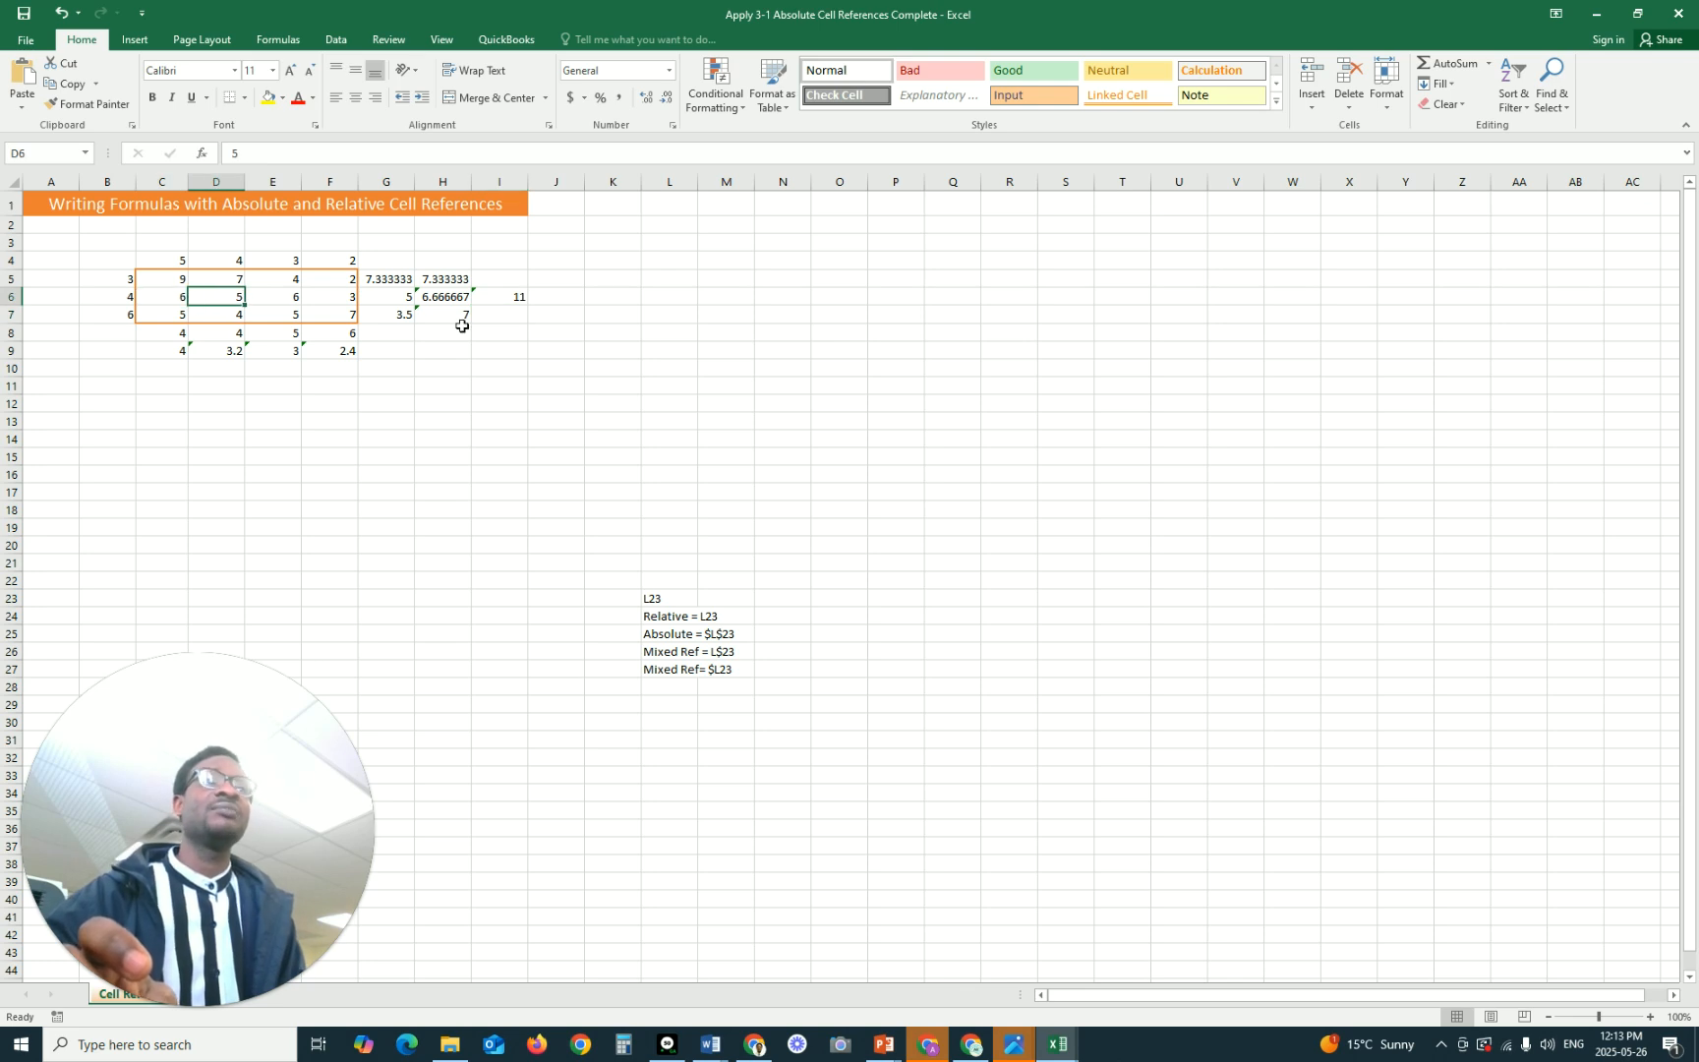
pyautogui.click(517, 297)
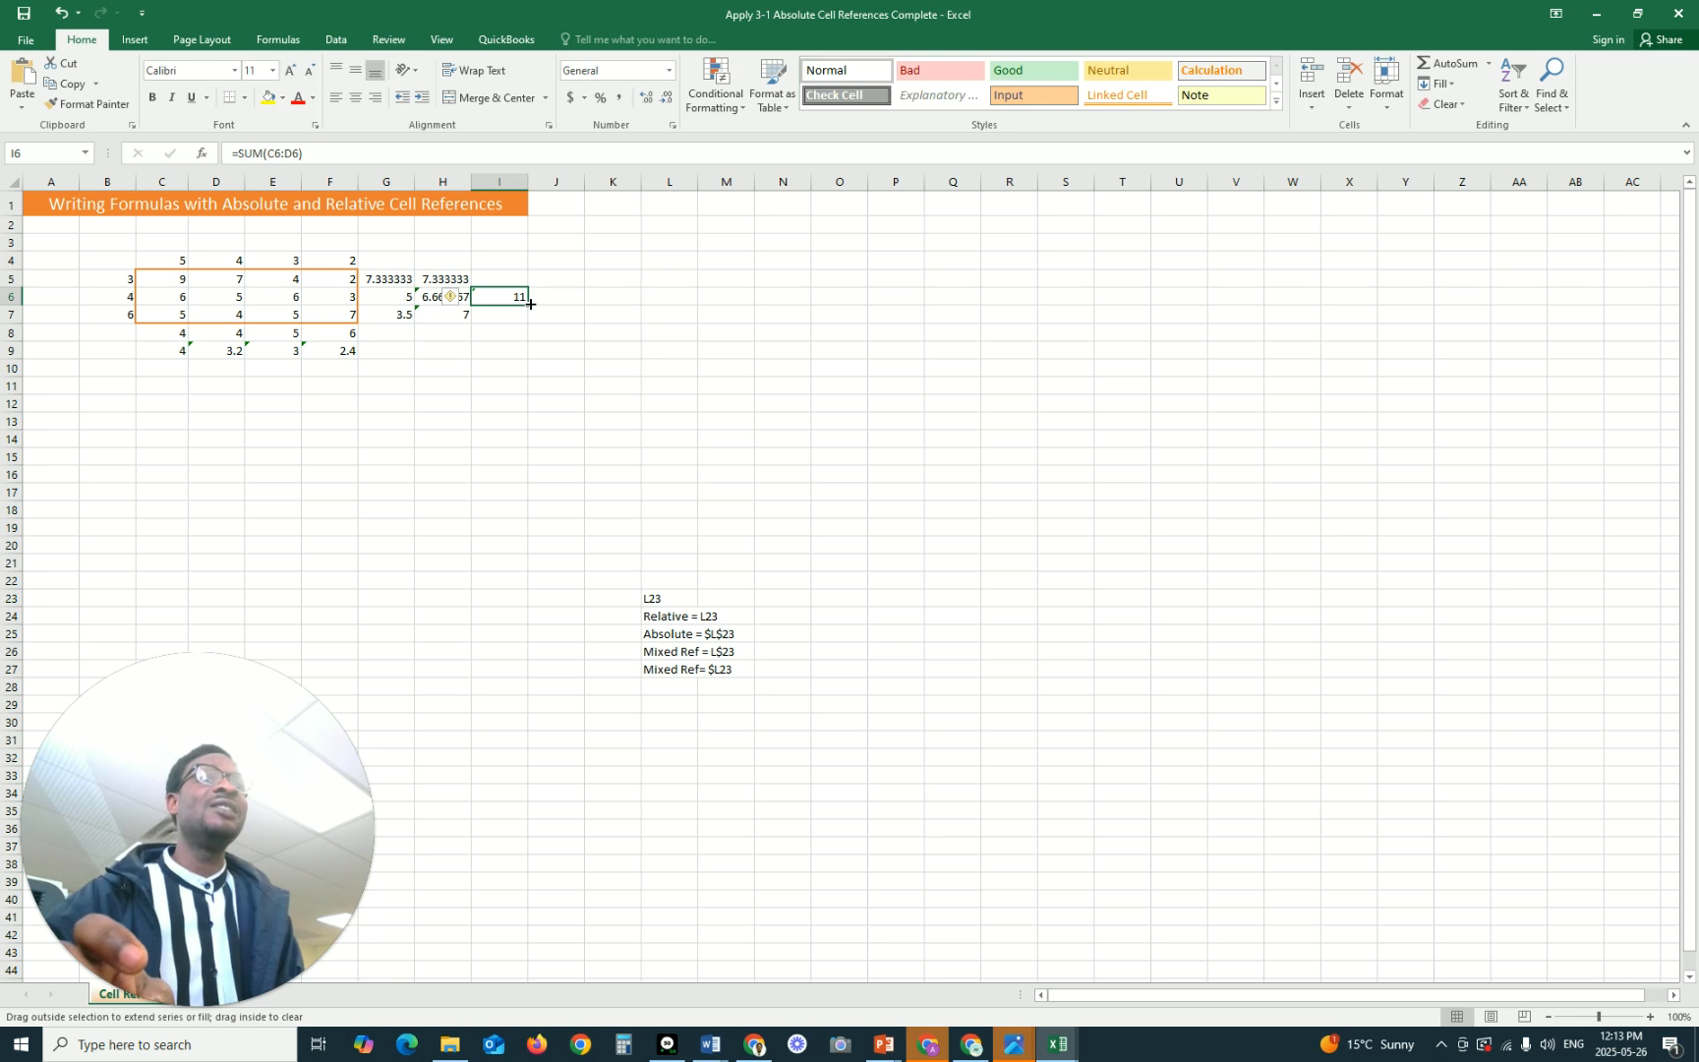
pyautogui.moveTo(531, 304); pyautogui.dragTo(520, 342)
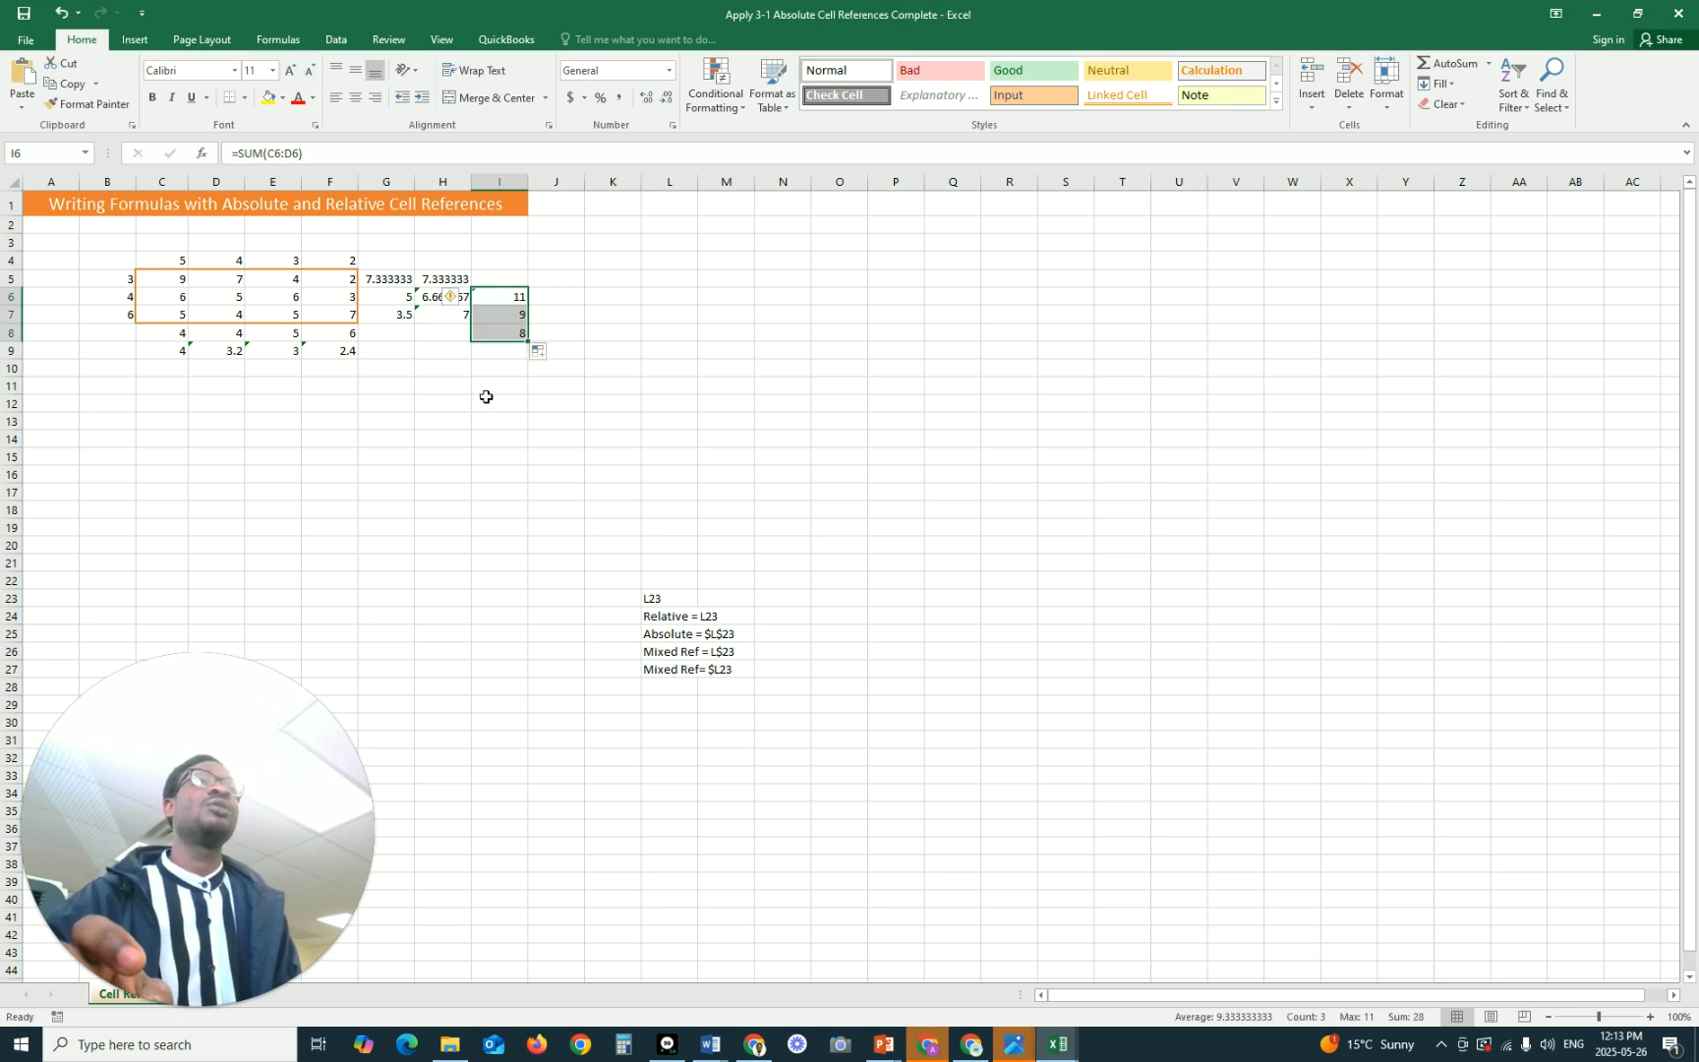
# Examine the pairs of cells in columns C and D, row by row from row 6 to row 9
pyautogui.click(175, 298)
pyautogui.click(225, 299)
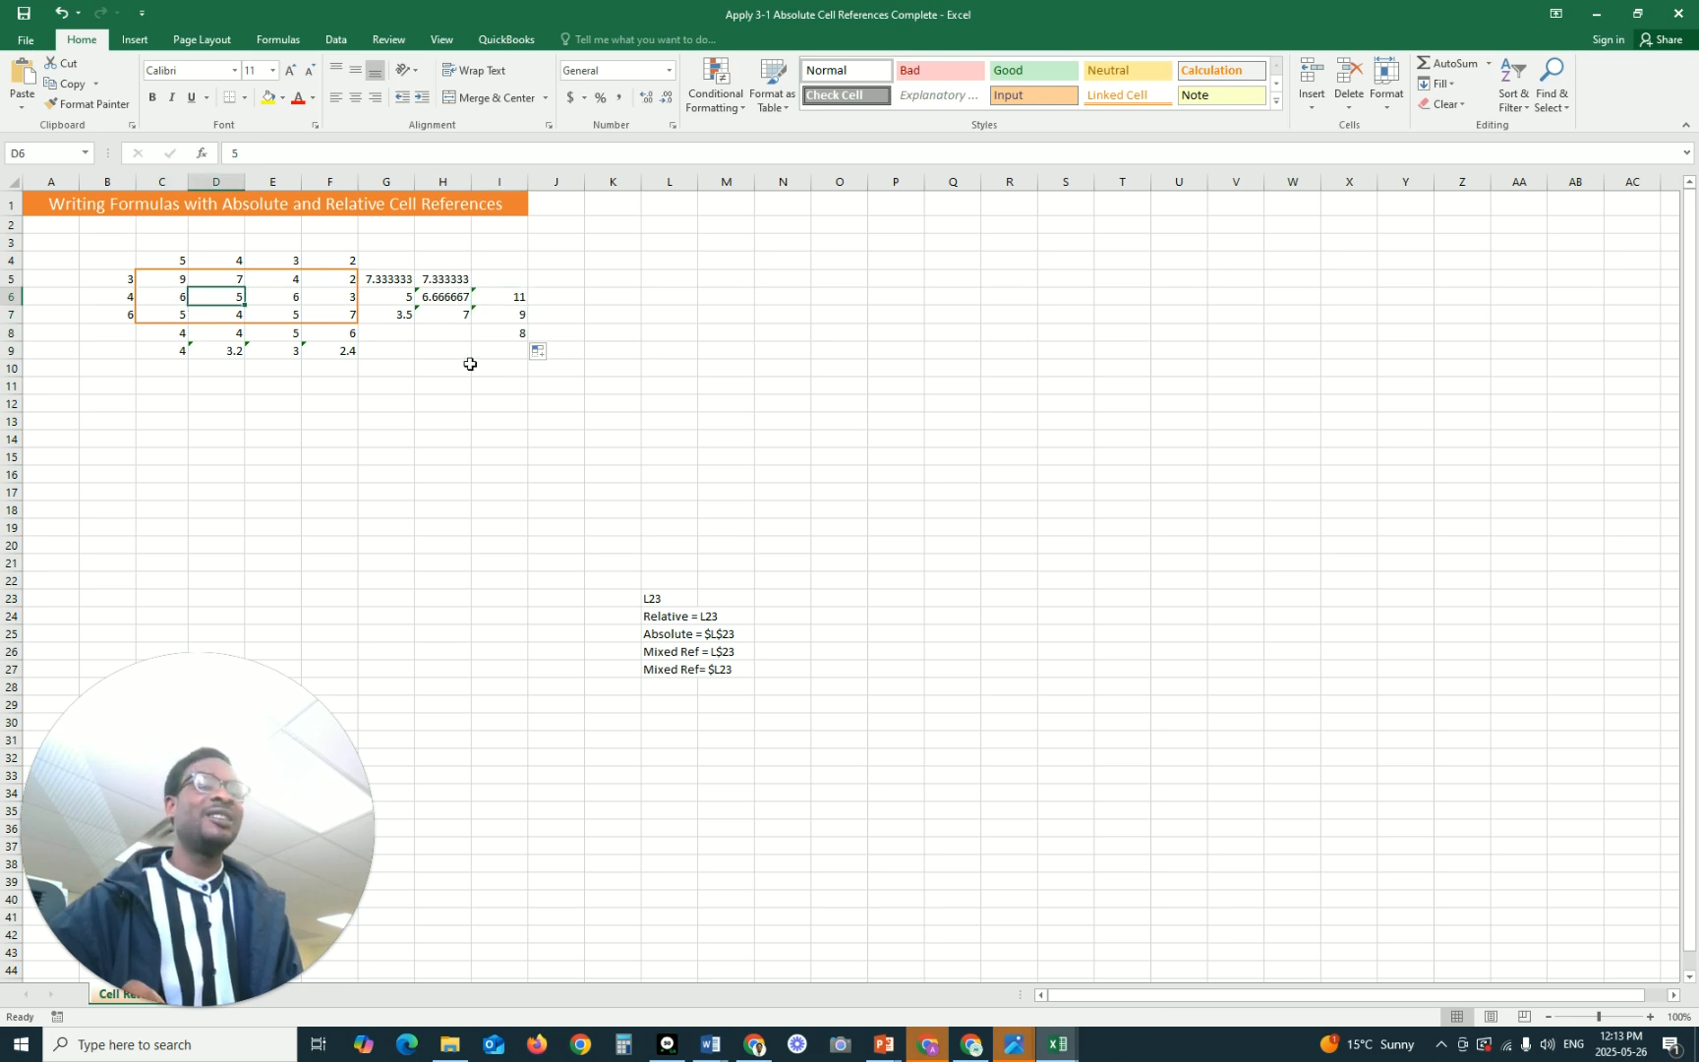
pyautogui.click(178, 316)
pyautogui.click(223, 316)
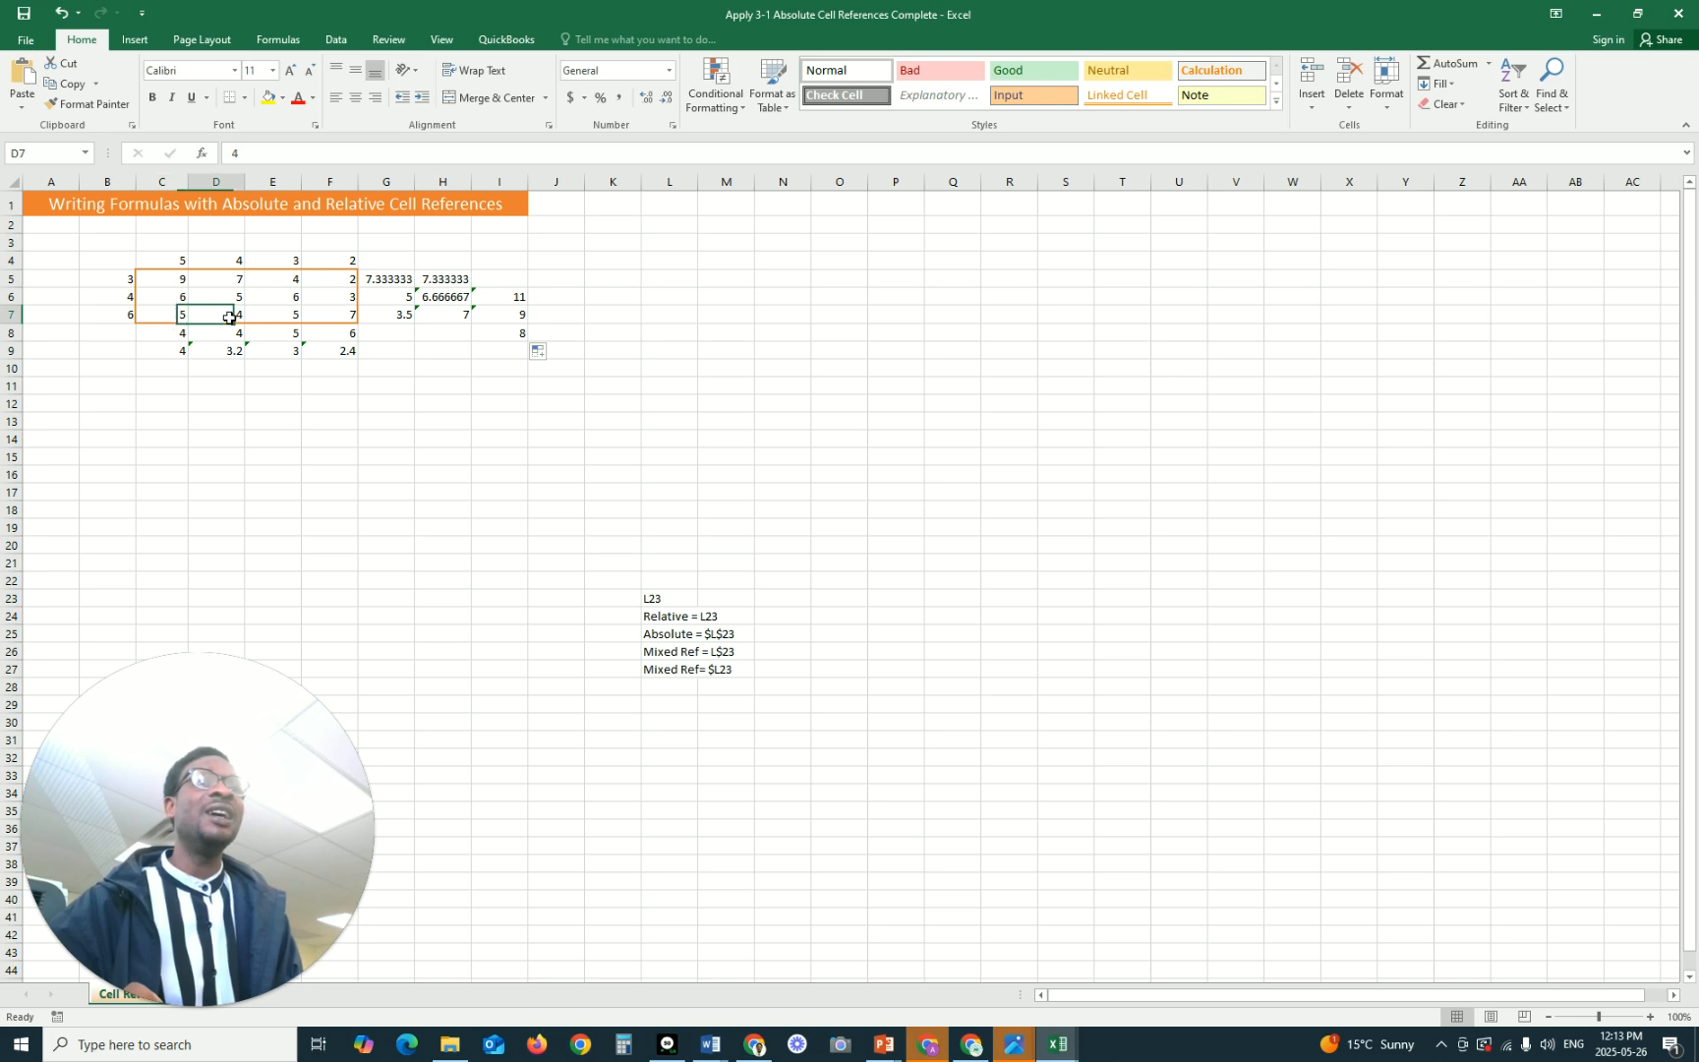
pyautogui.click(170, 314)
pyautogui.click(221, 316)
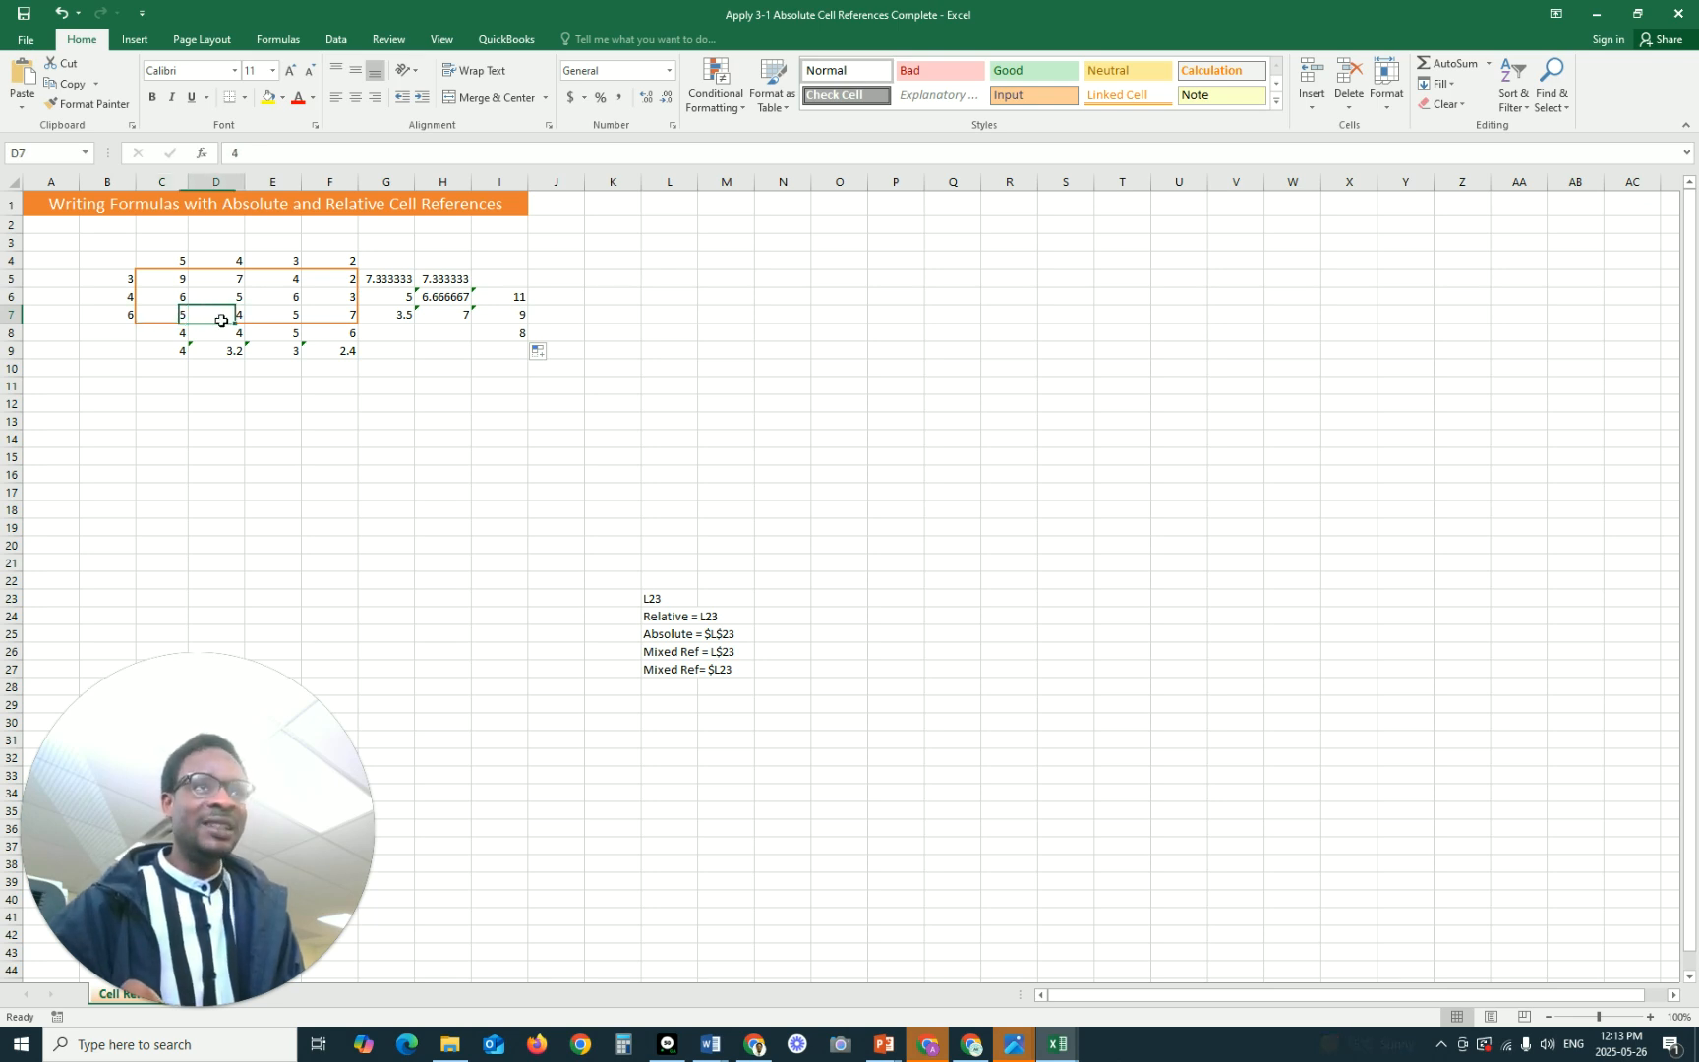
pyautogui.click(163, 333)
pyautogui.click(225, 331)
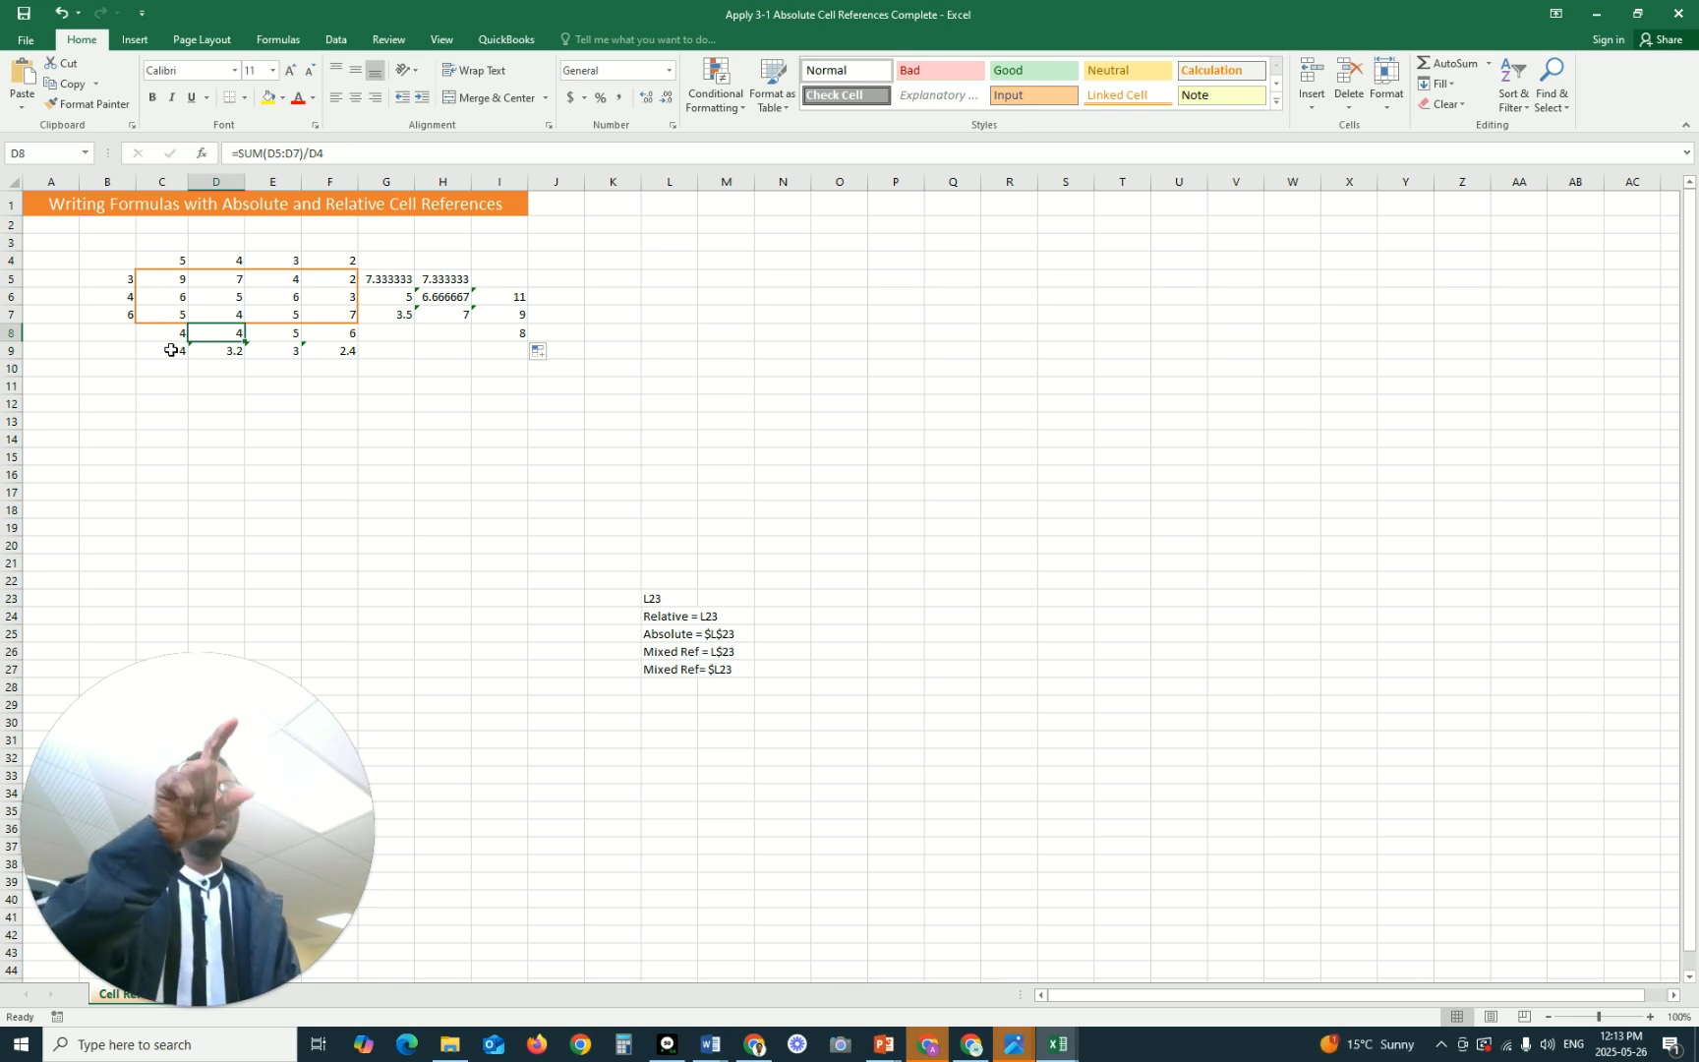
pyautogui.click(169, 350)
pyautogui.click(231, 355)
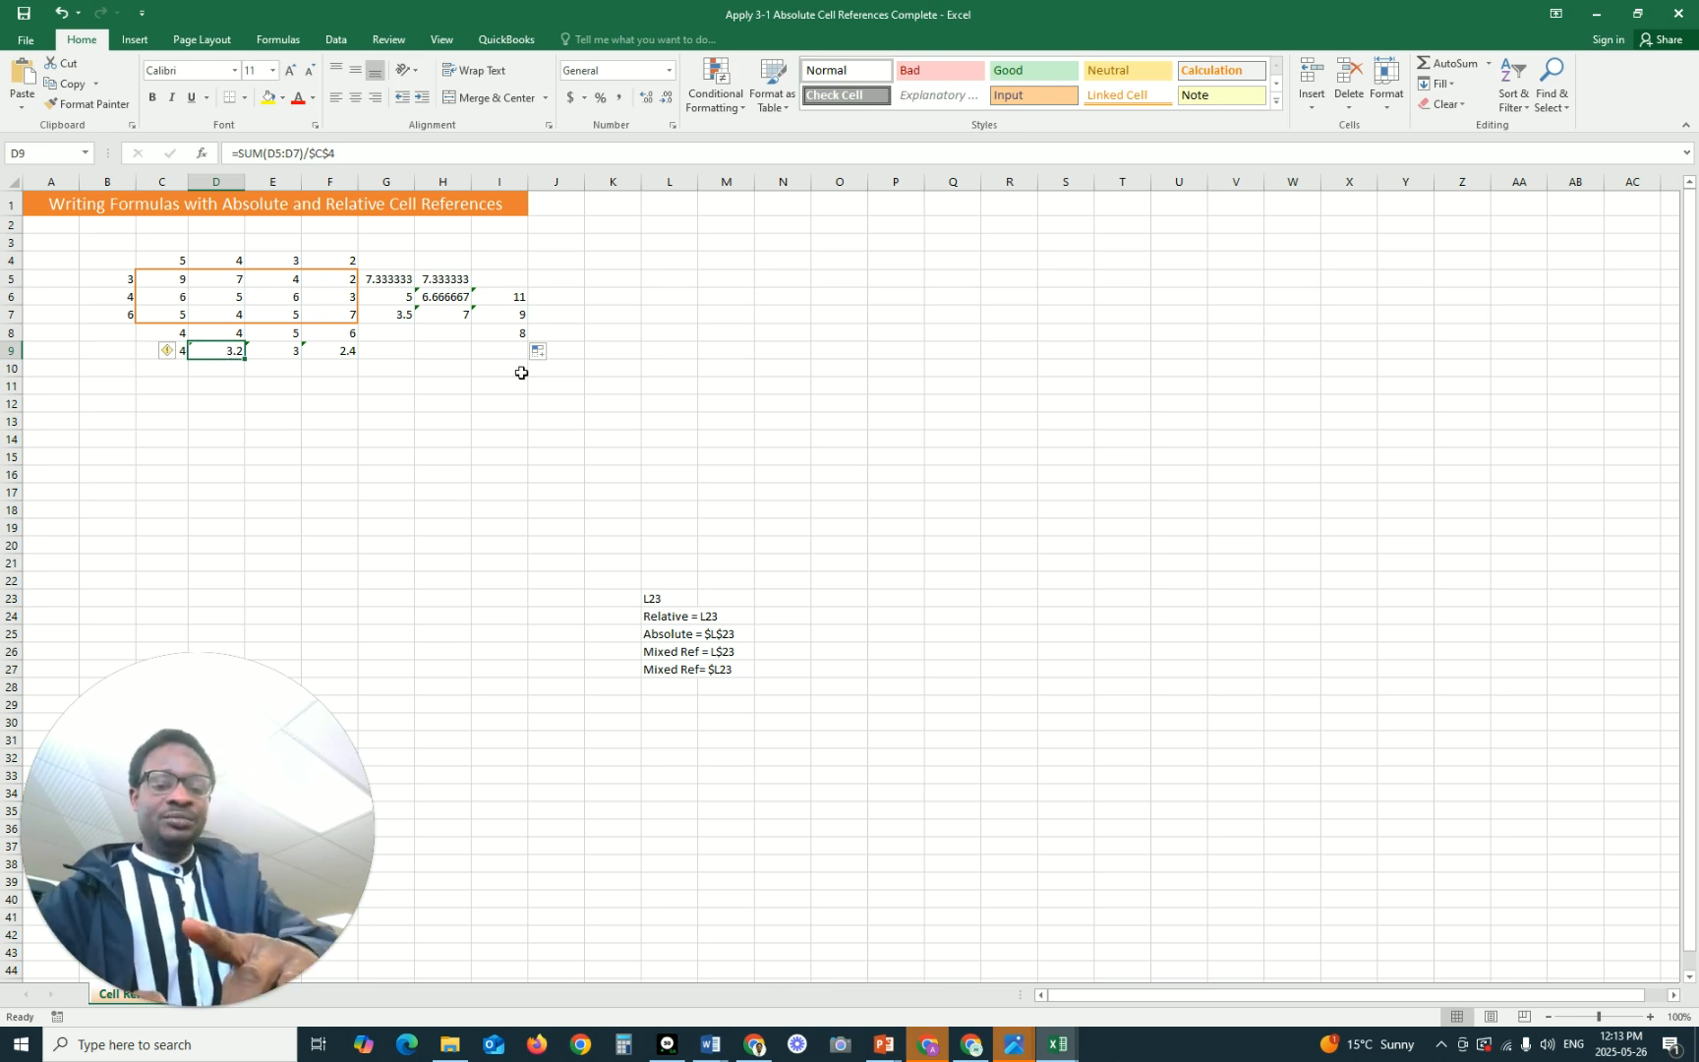
# Undo the fill below I6 and lock the first reference in I6, making the formula =SUM($C$6:D6)
pyautogui.hotkey('ctrl', 'z')
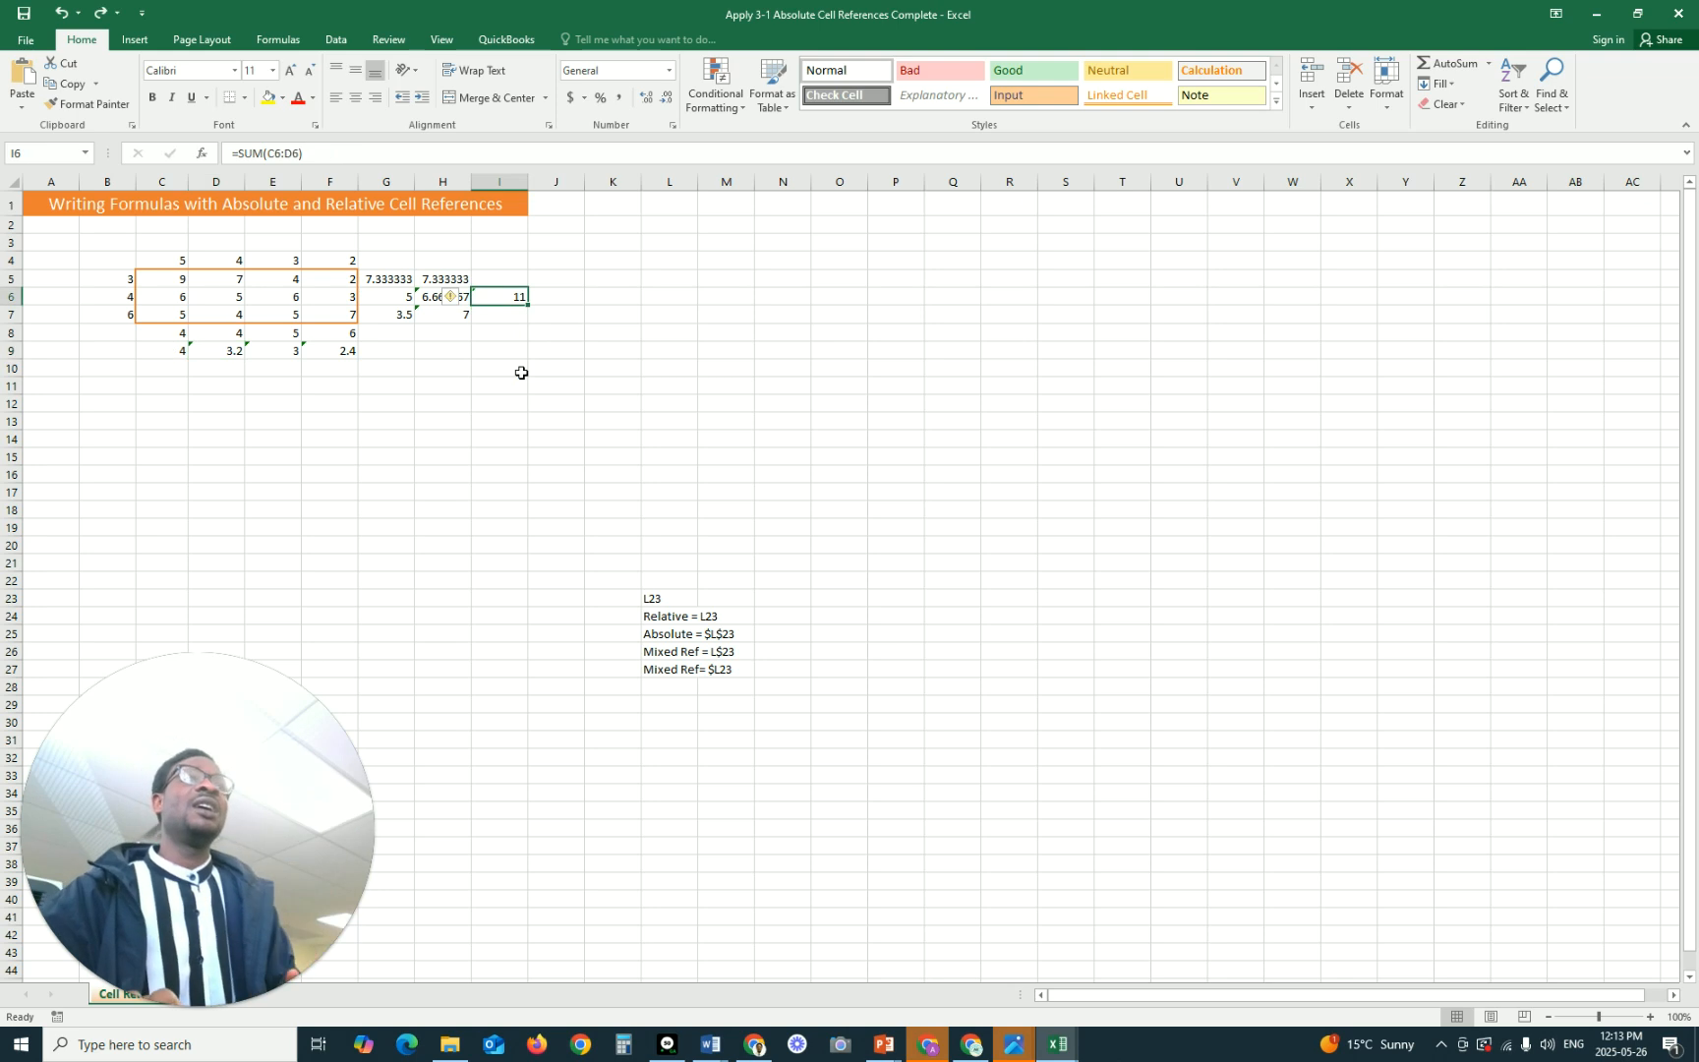
pyautogui.click(168, 297)
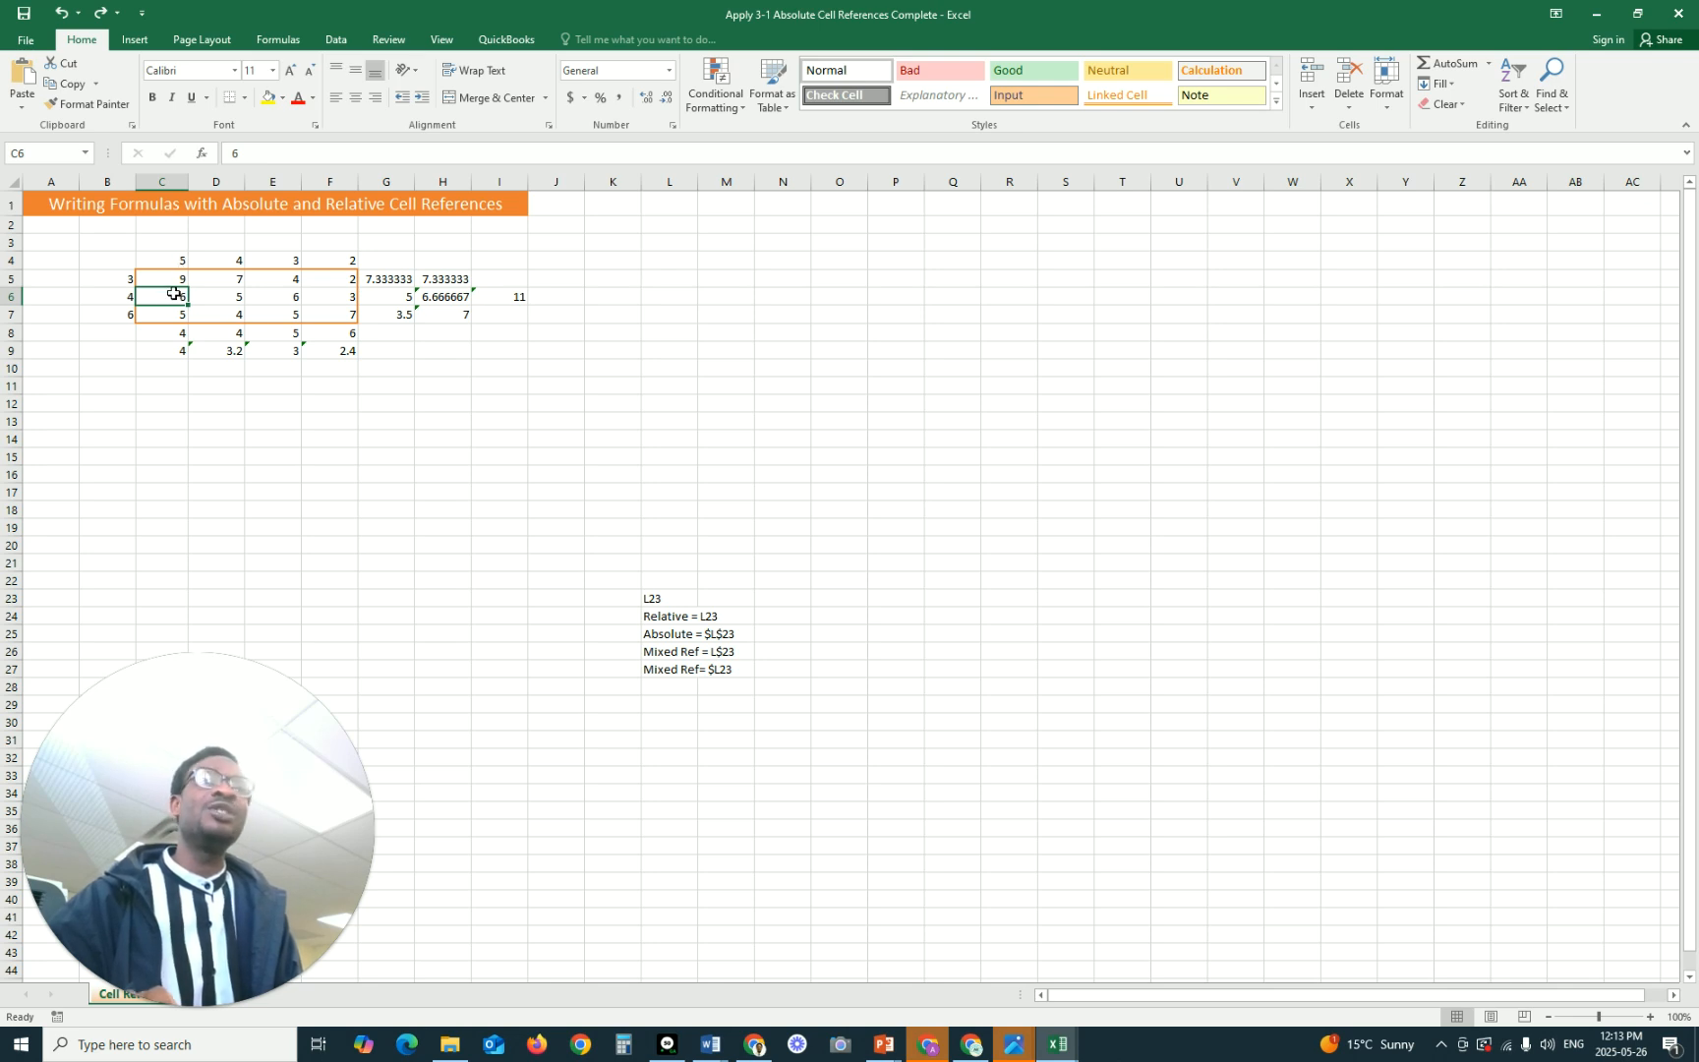
pyautogui.click(505, 297)
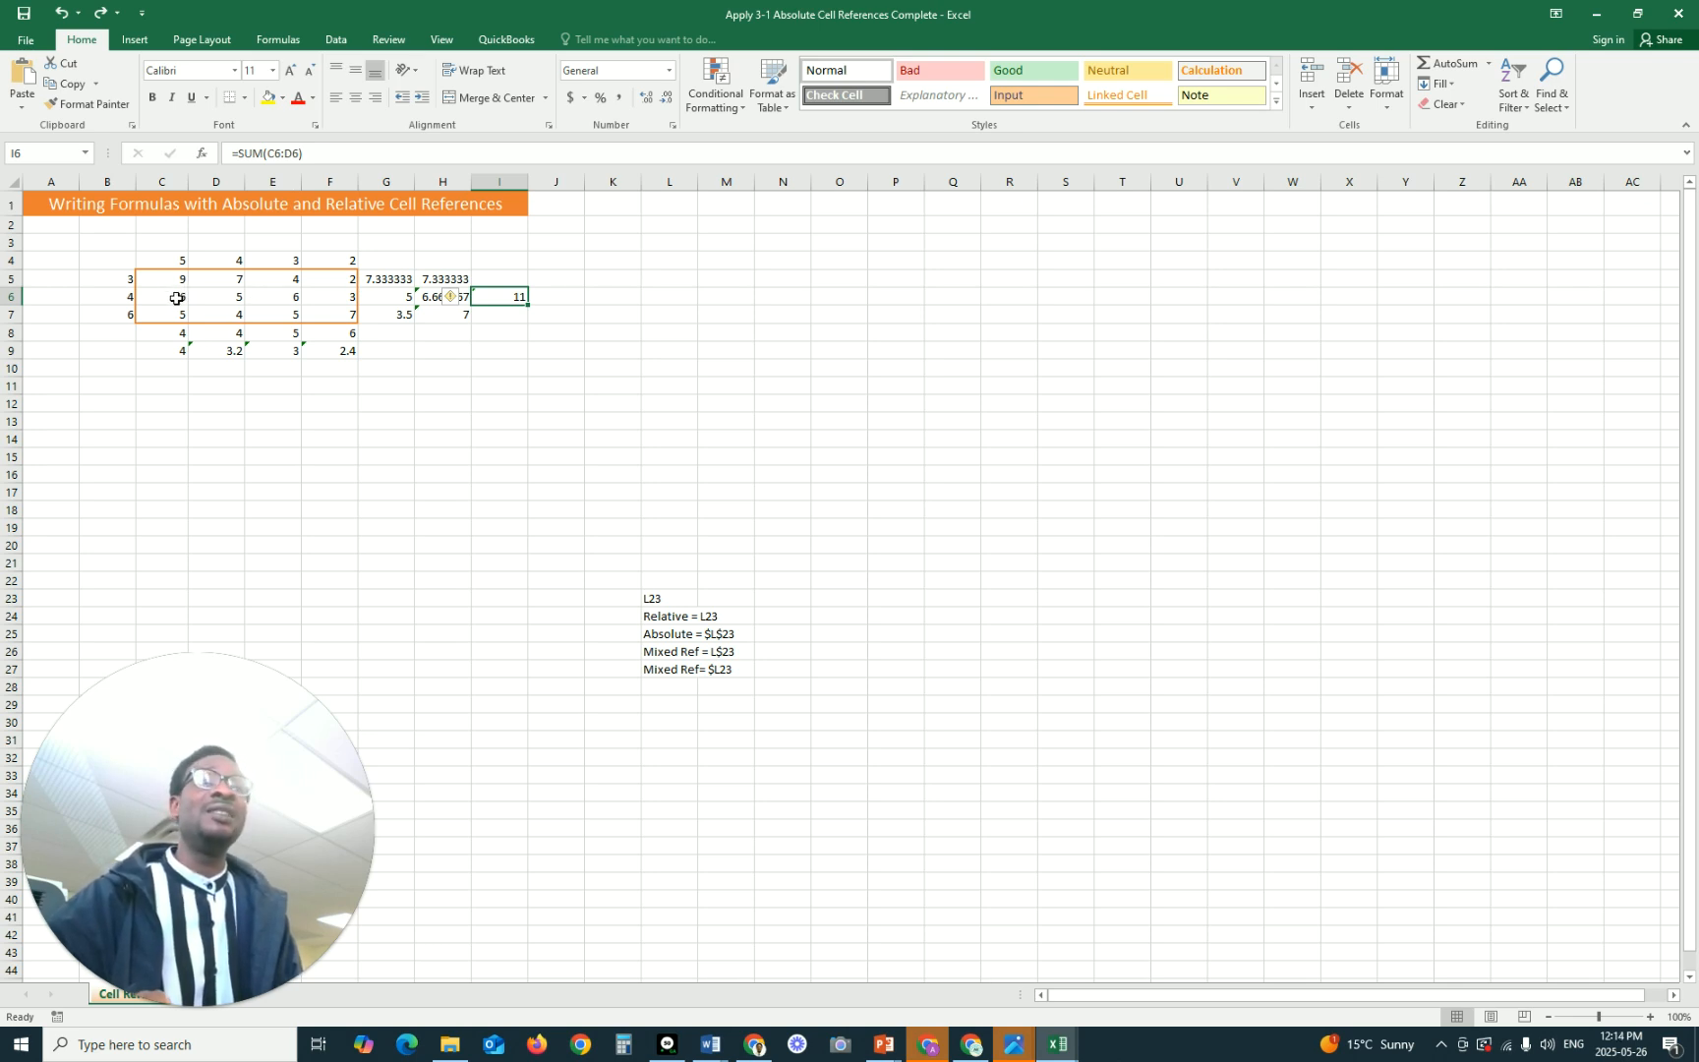
pyautogui.click(267, 154)
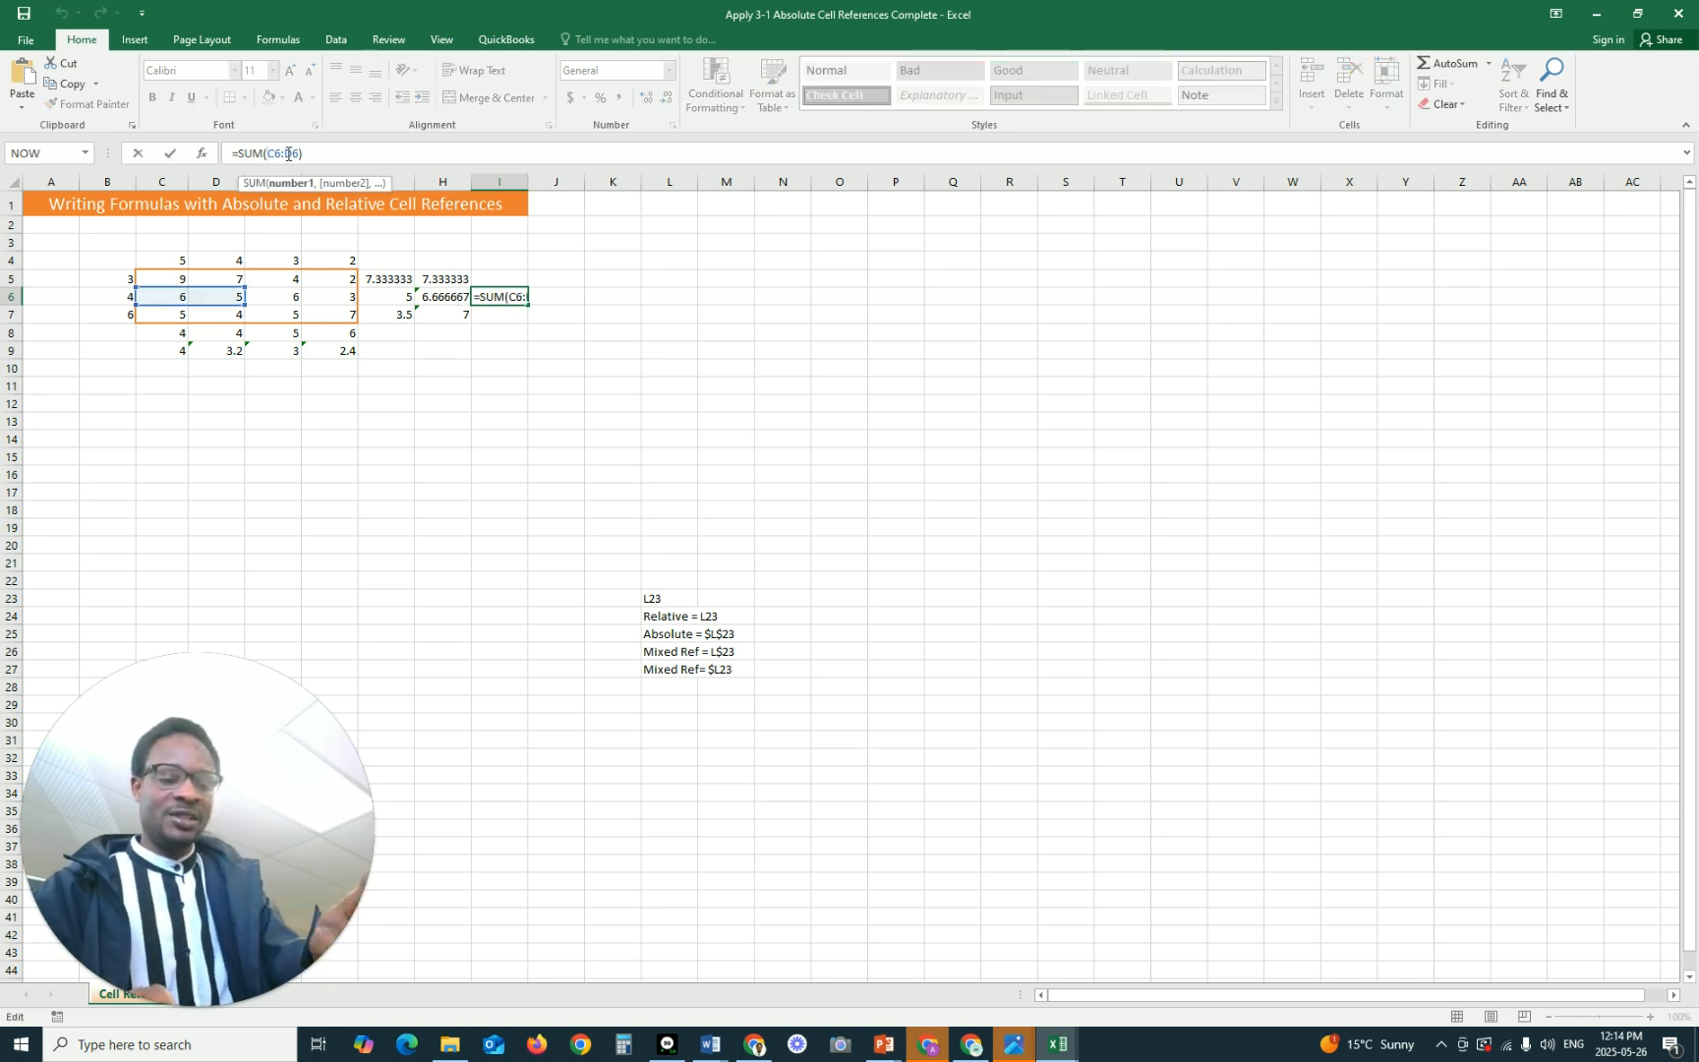
pyautogui.write('$')
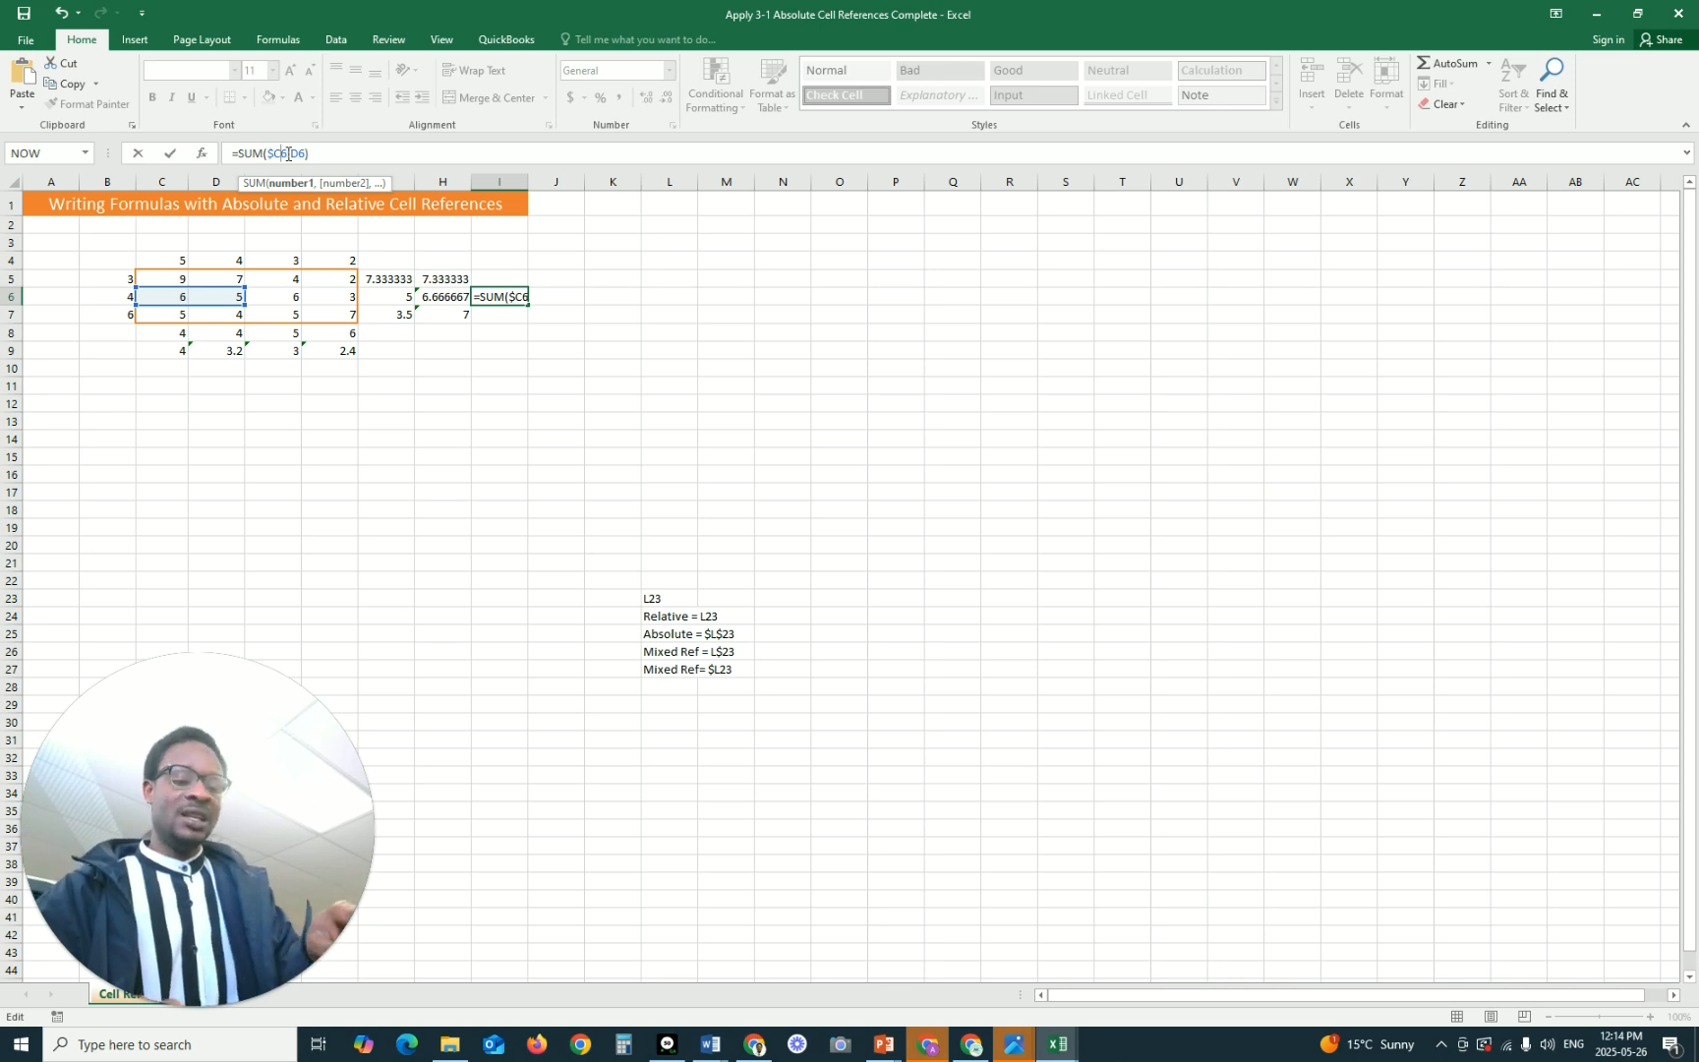
pyautogui.write('$')
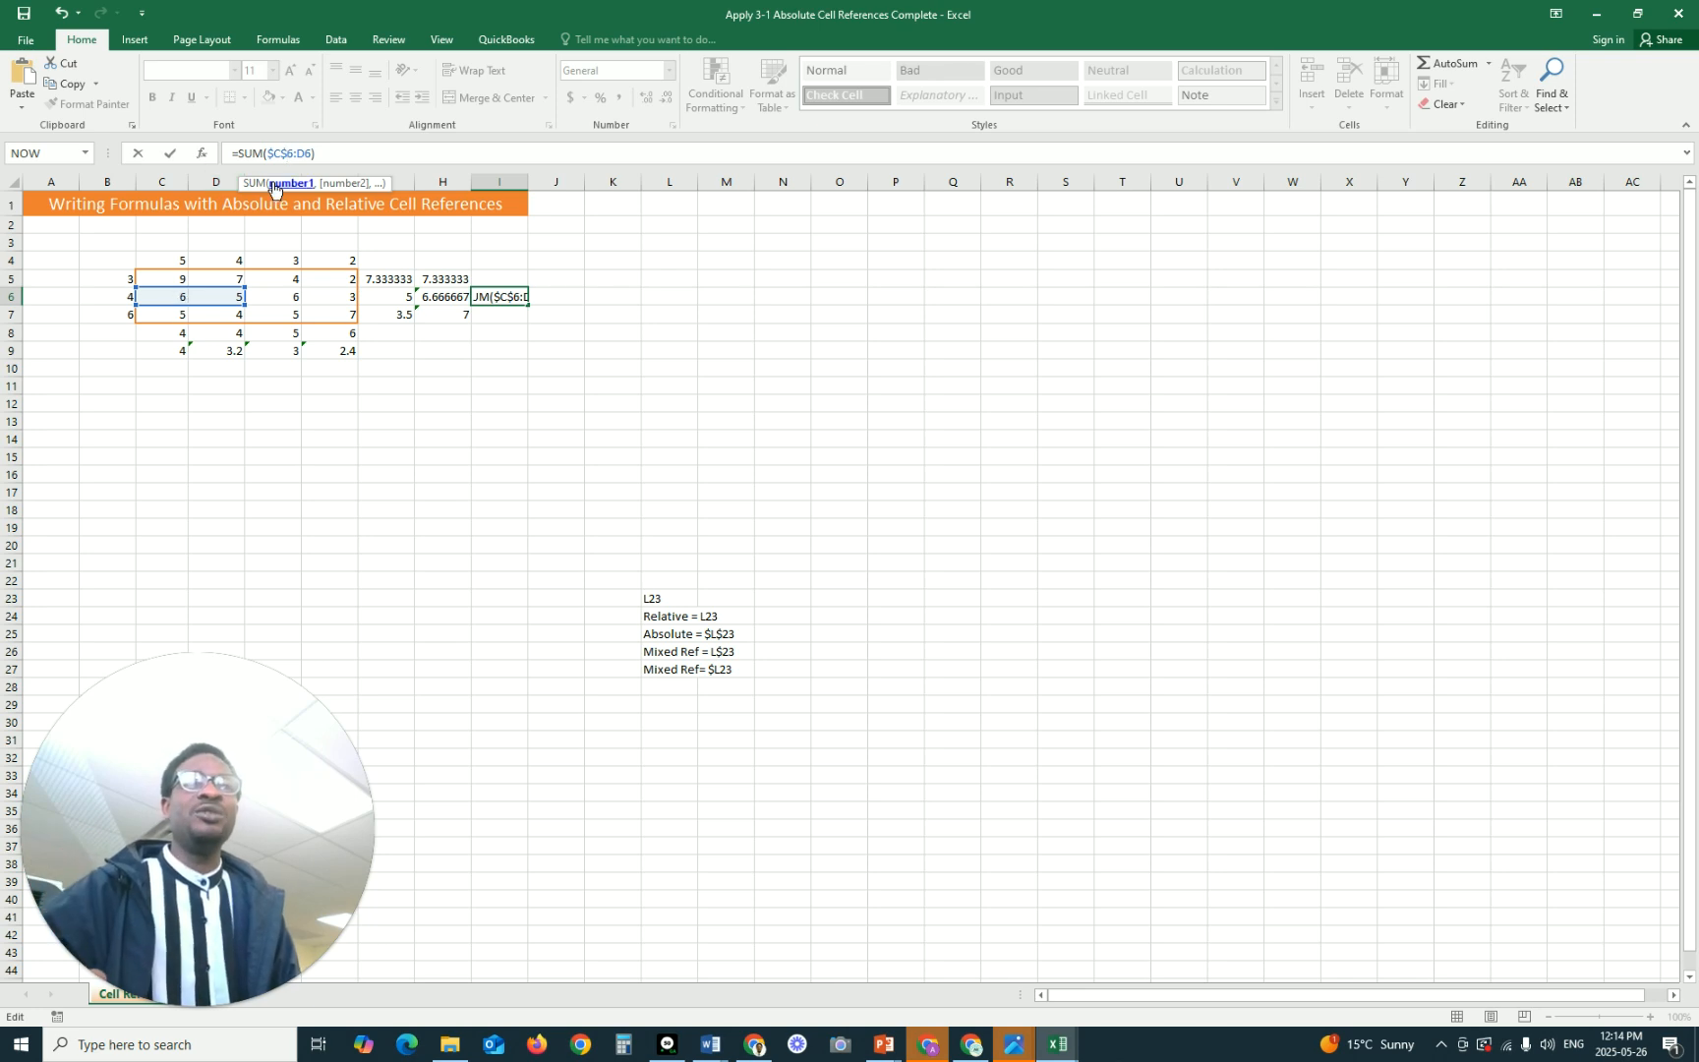
pyautogui.click(172, 154)
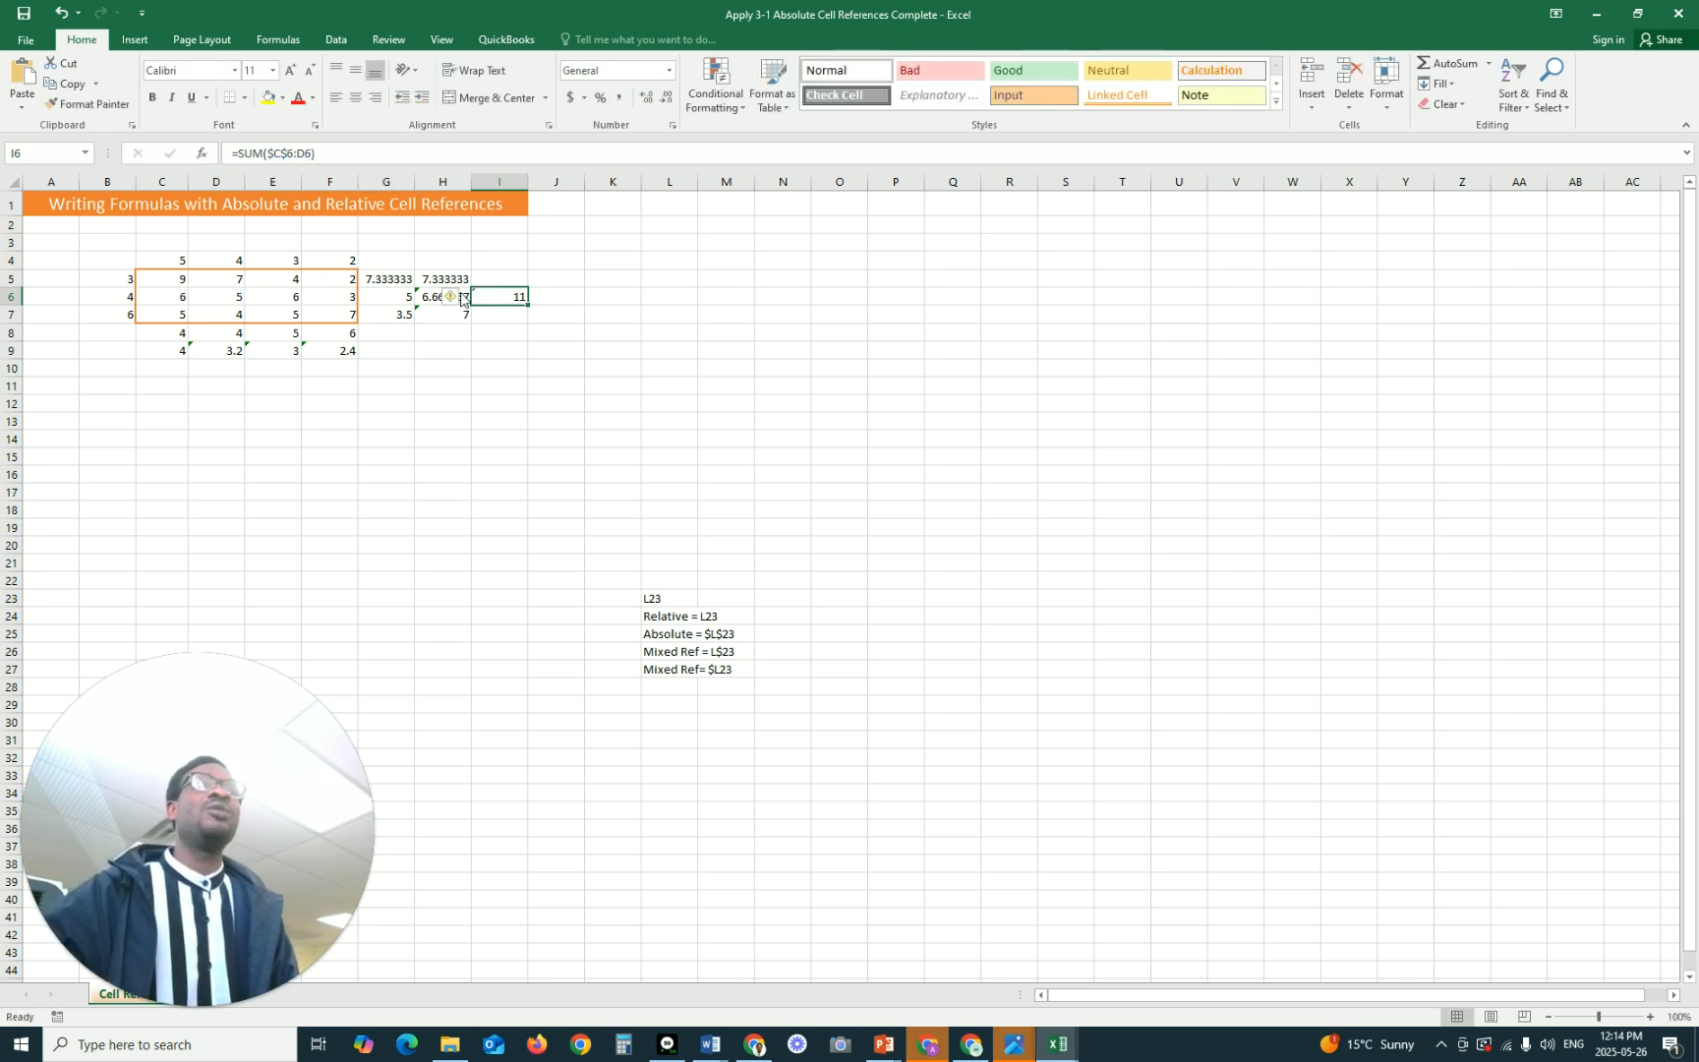
# Fill the formula with the locked first reference from I6 down through I8 and check the source cells C6:D6
pyautogui.moveTo(528, 306); pyautogui.dragTo(516, 340)
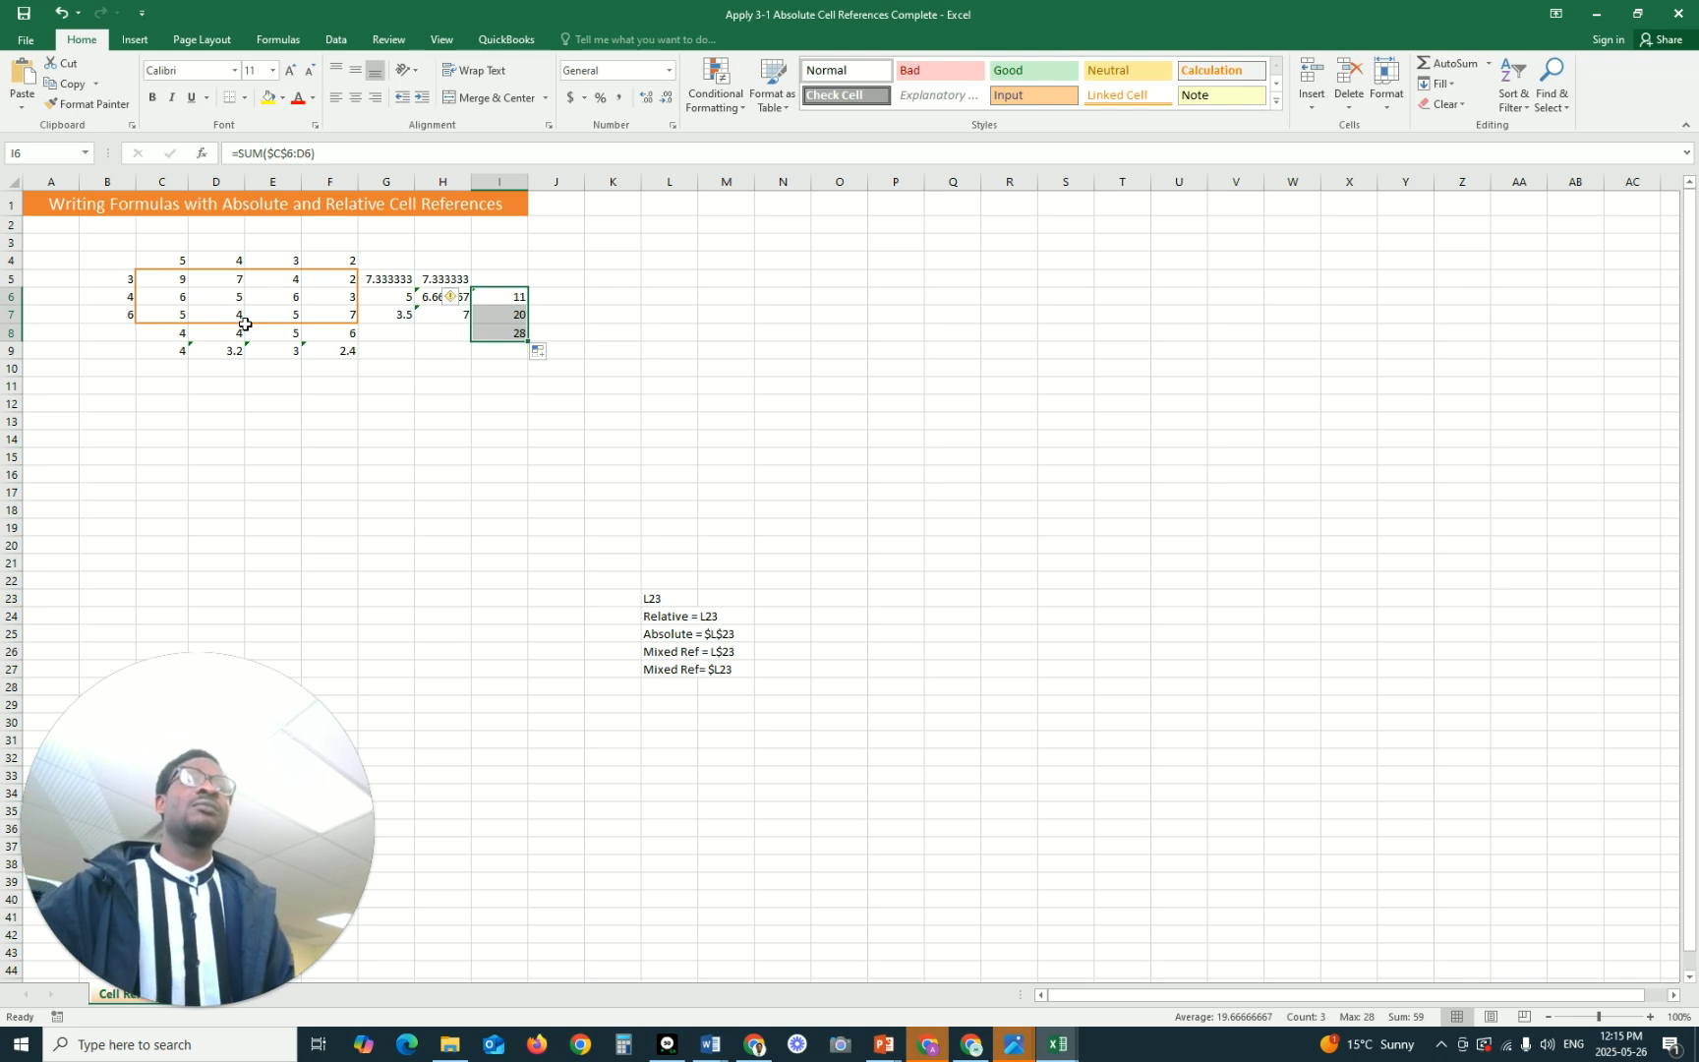
pyautogui.moveTo(173, 296); pyautogui.dragTo(216, 300)
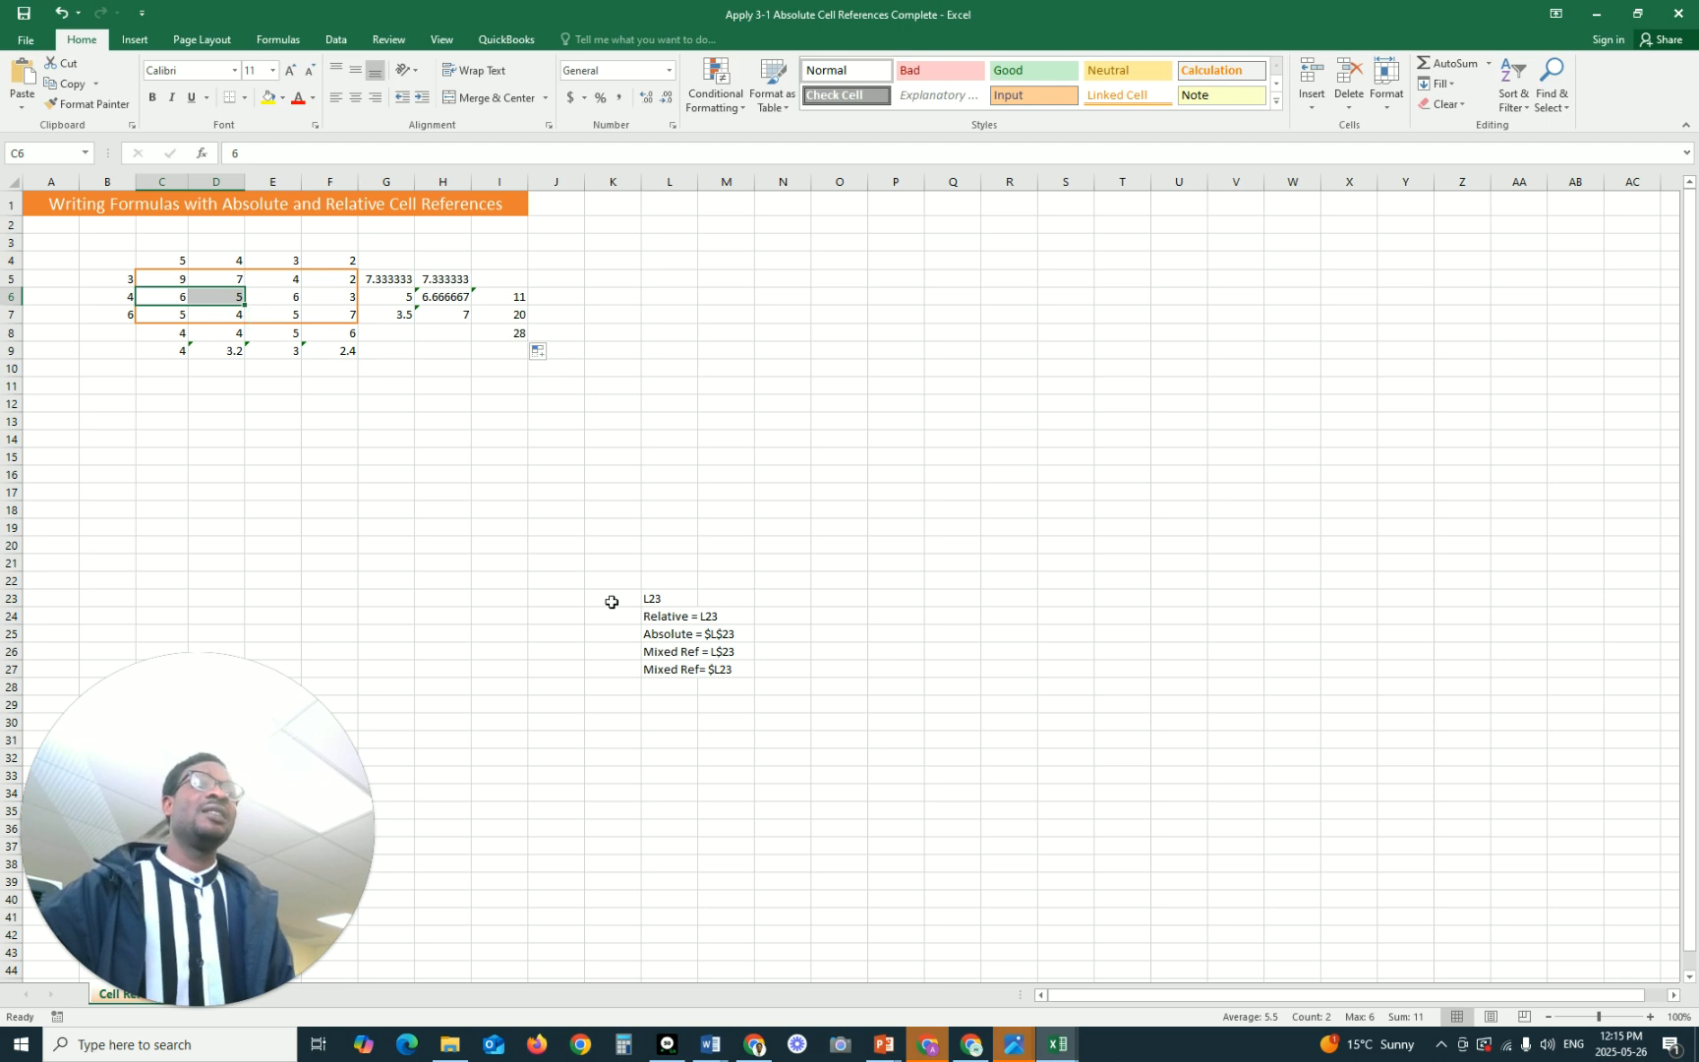
# Review the cell-reference notes in column L, including the absolute example in row 25 and the entry in L23
pyautogui.click(686, 636)
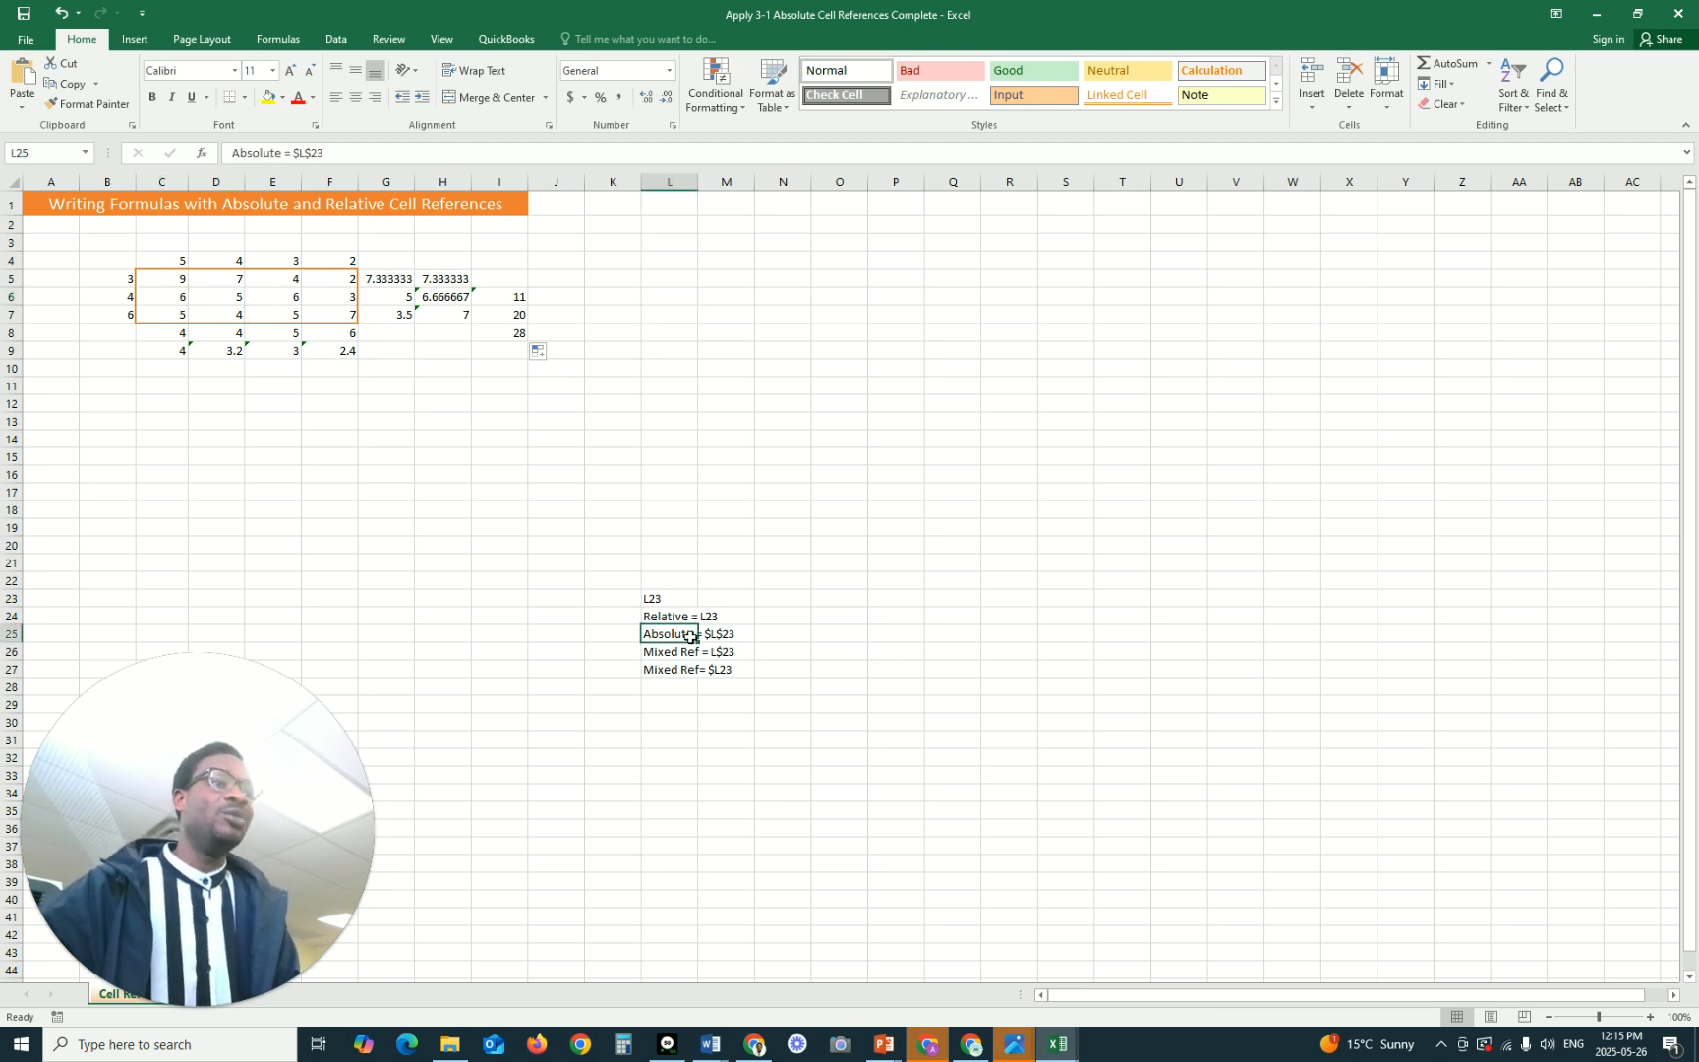
pyautogui.click(726, 637)
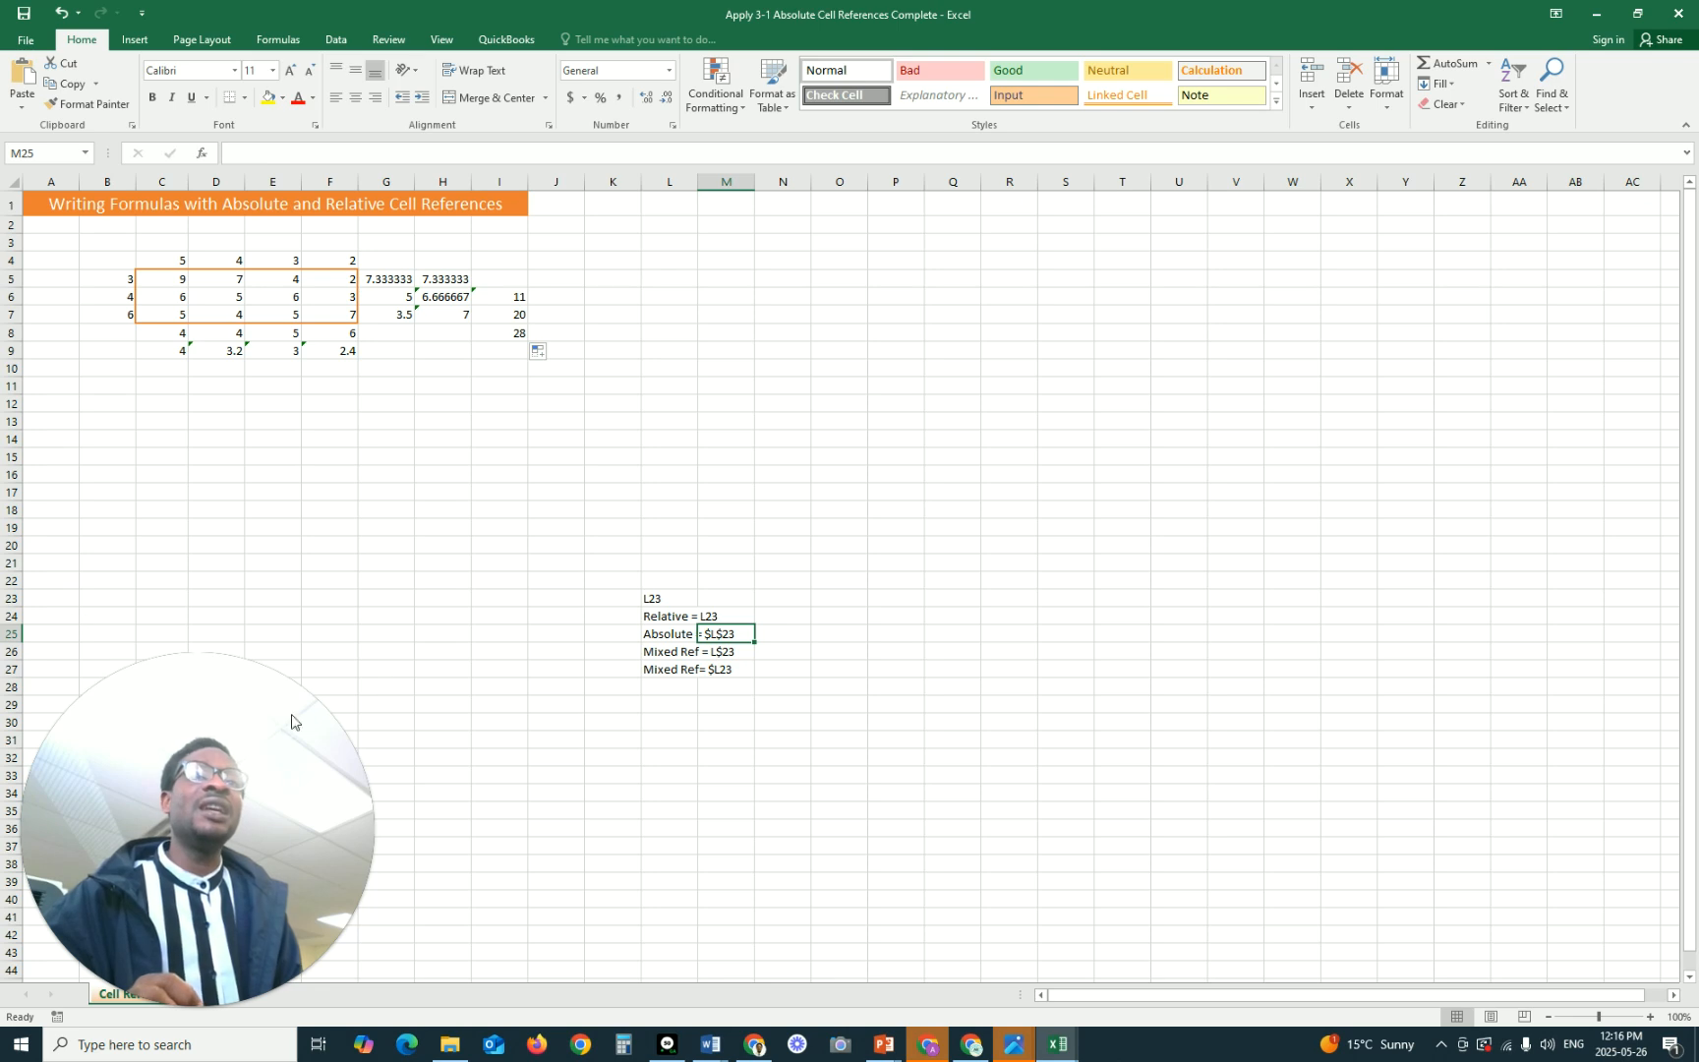
pyautogui.click(666, 600)
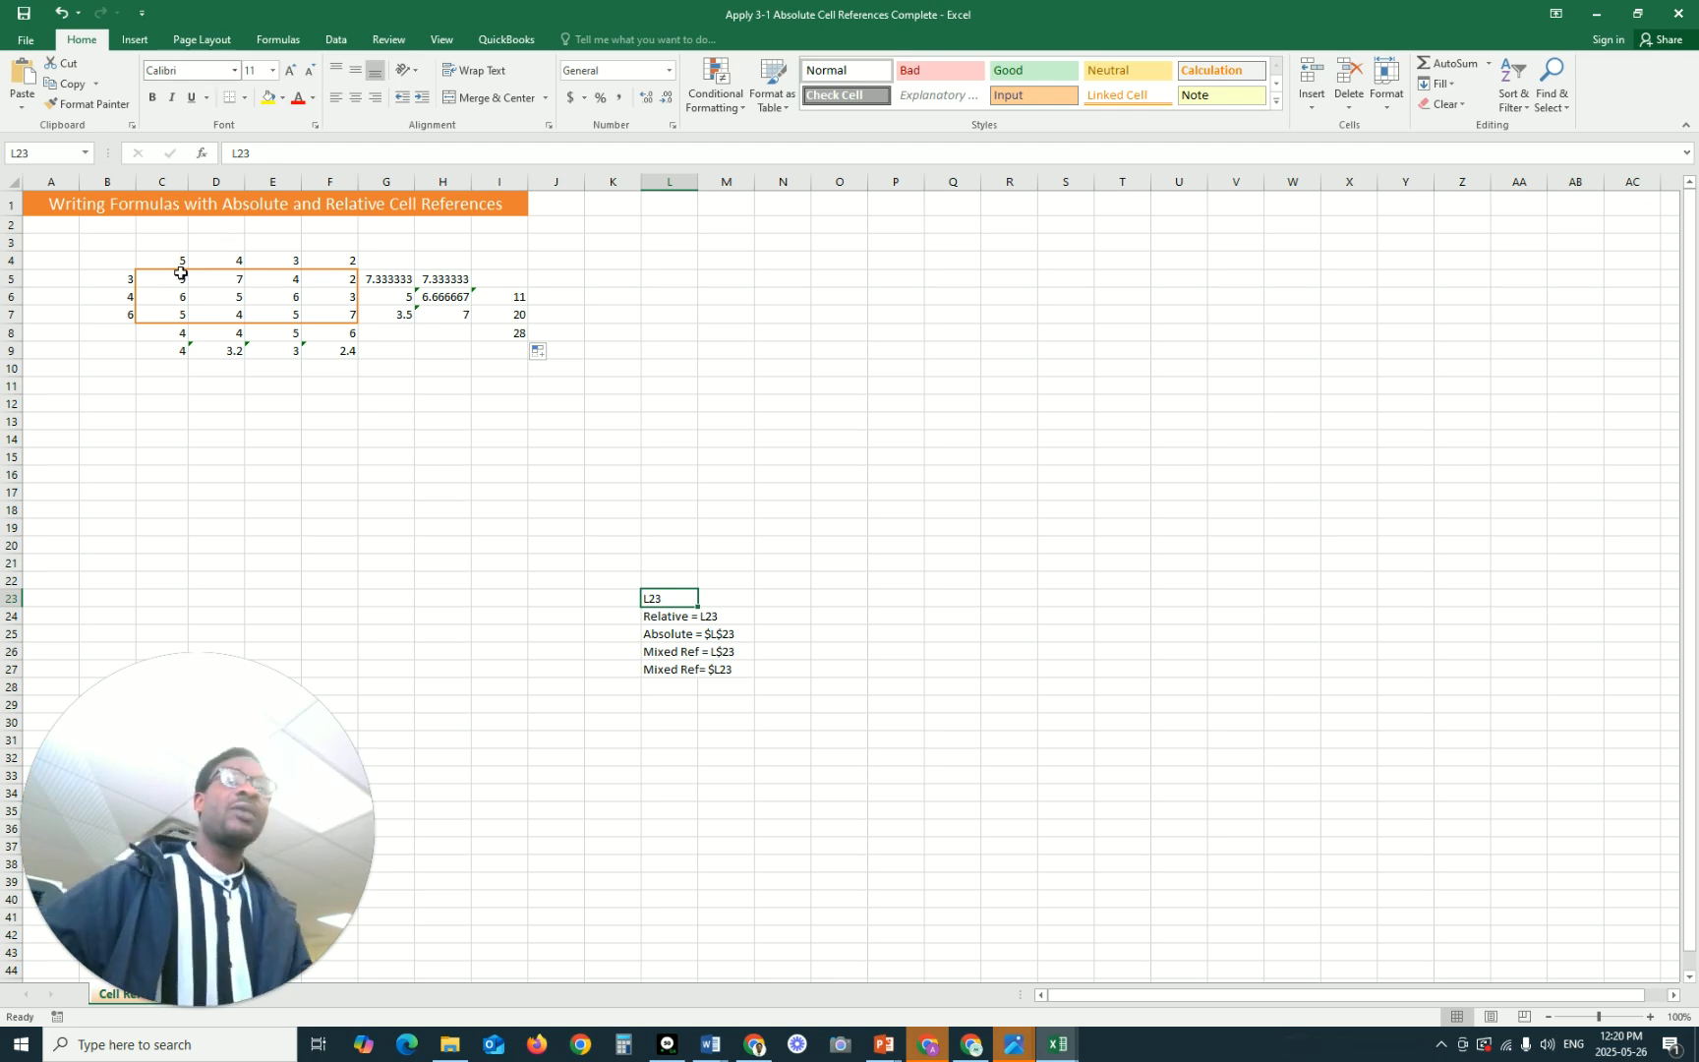
# Examine the formula in C8 and the cells it refers to, the range C5:C7 and the divisor C4
pyautogui.click(169, 335)
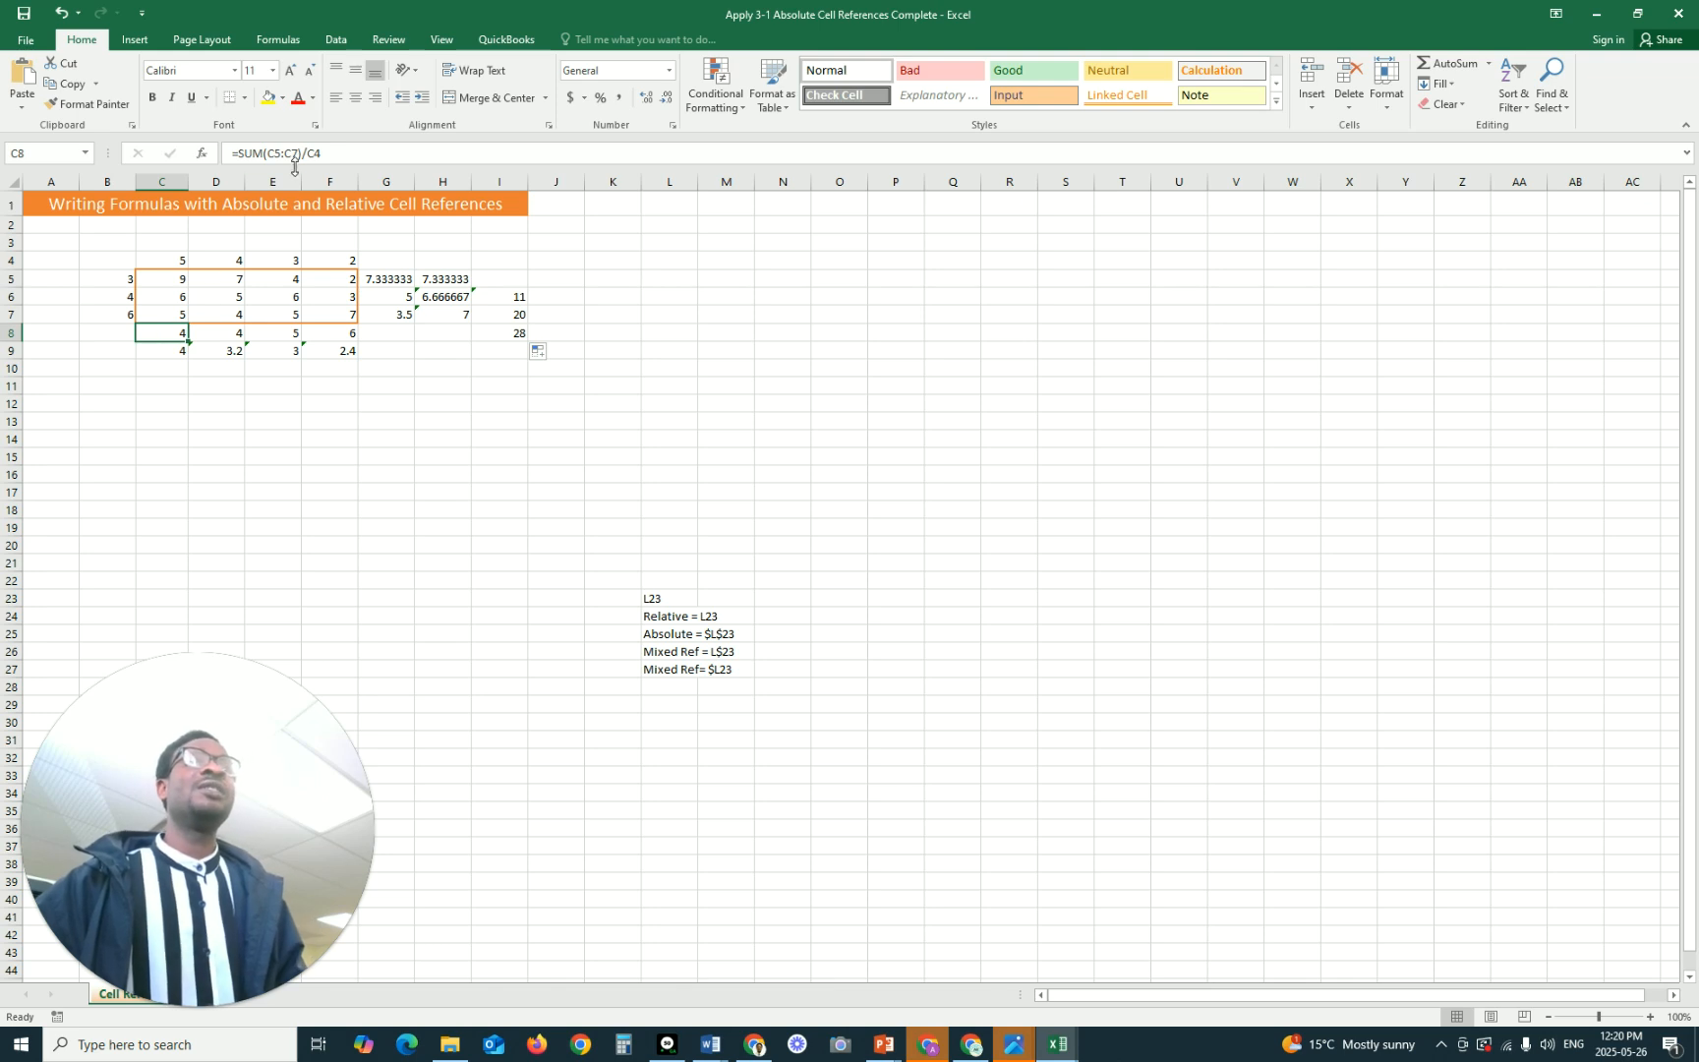
pyautogui.click(173, 277)
pyautogui.click(169, 296)
pyautogui.click(169, 314)
pyautogui.moveTo(168, 275); pyautogui.dragTo(167, 323)
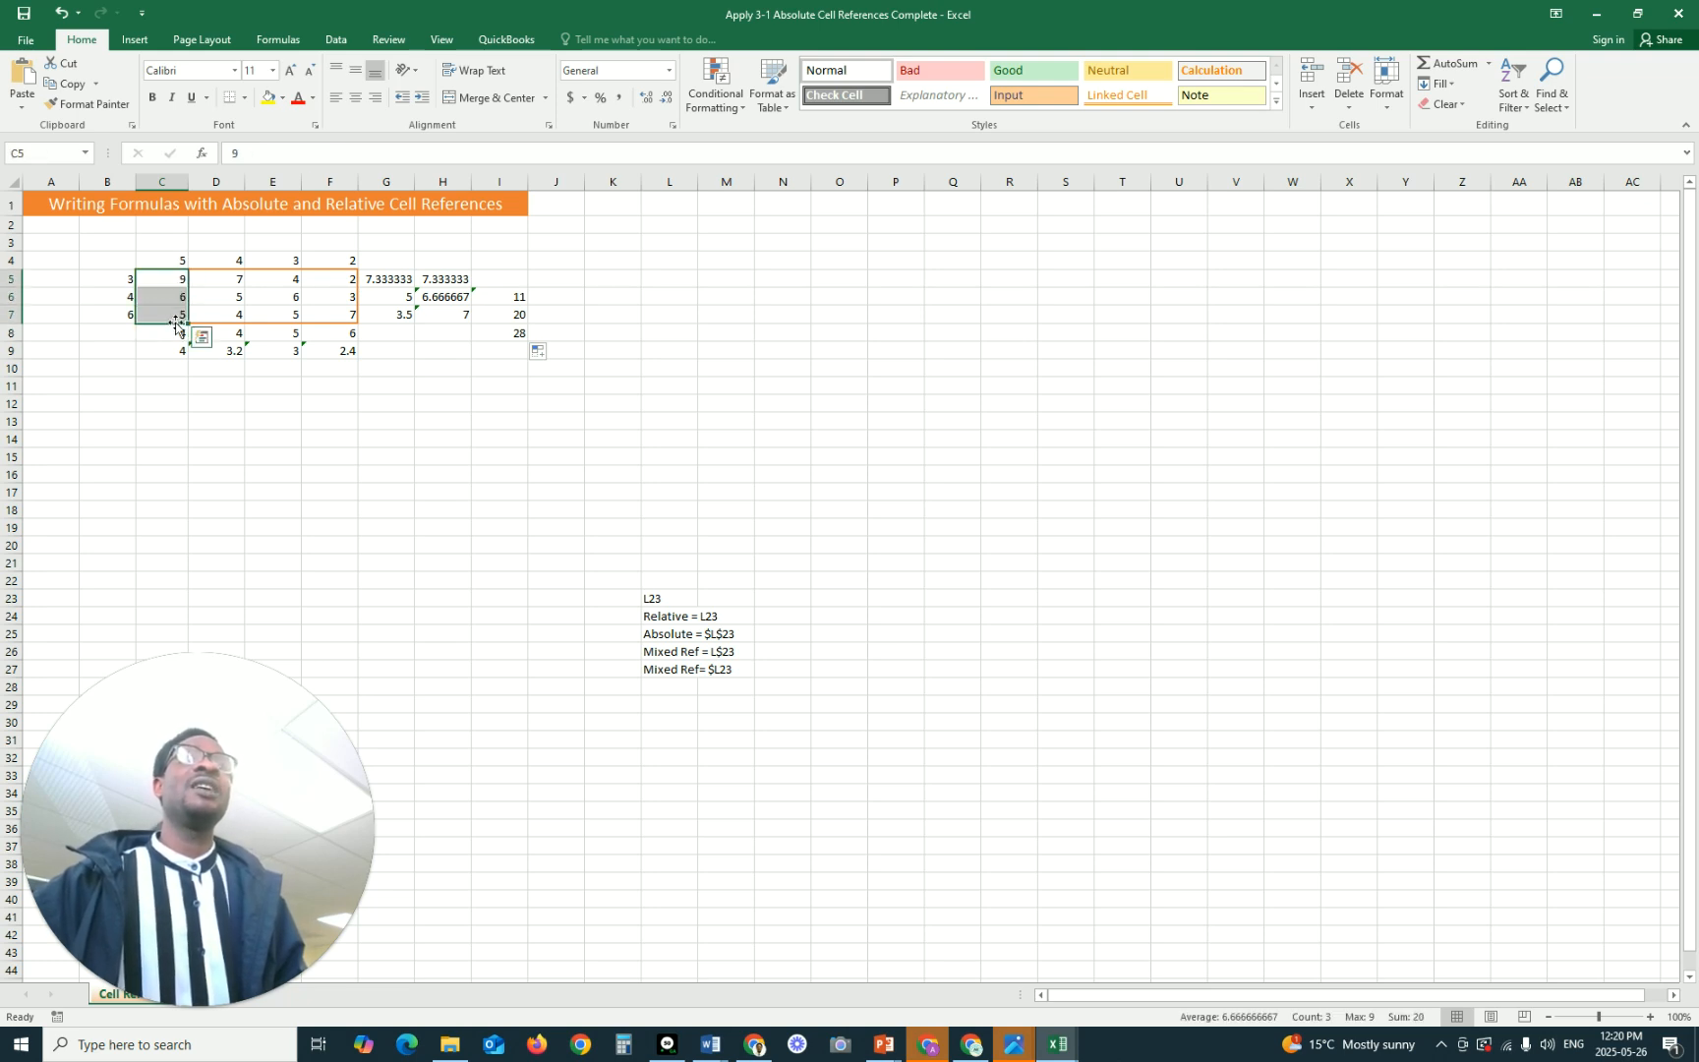
pyautogui.click(170, 259)
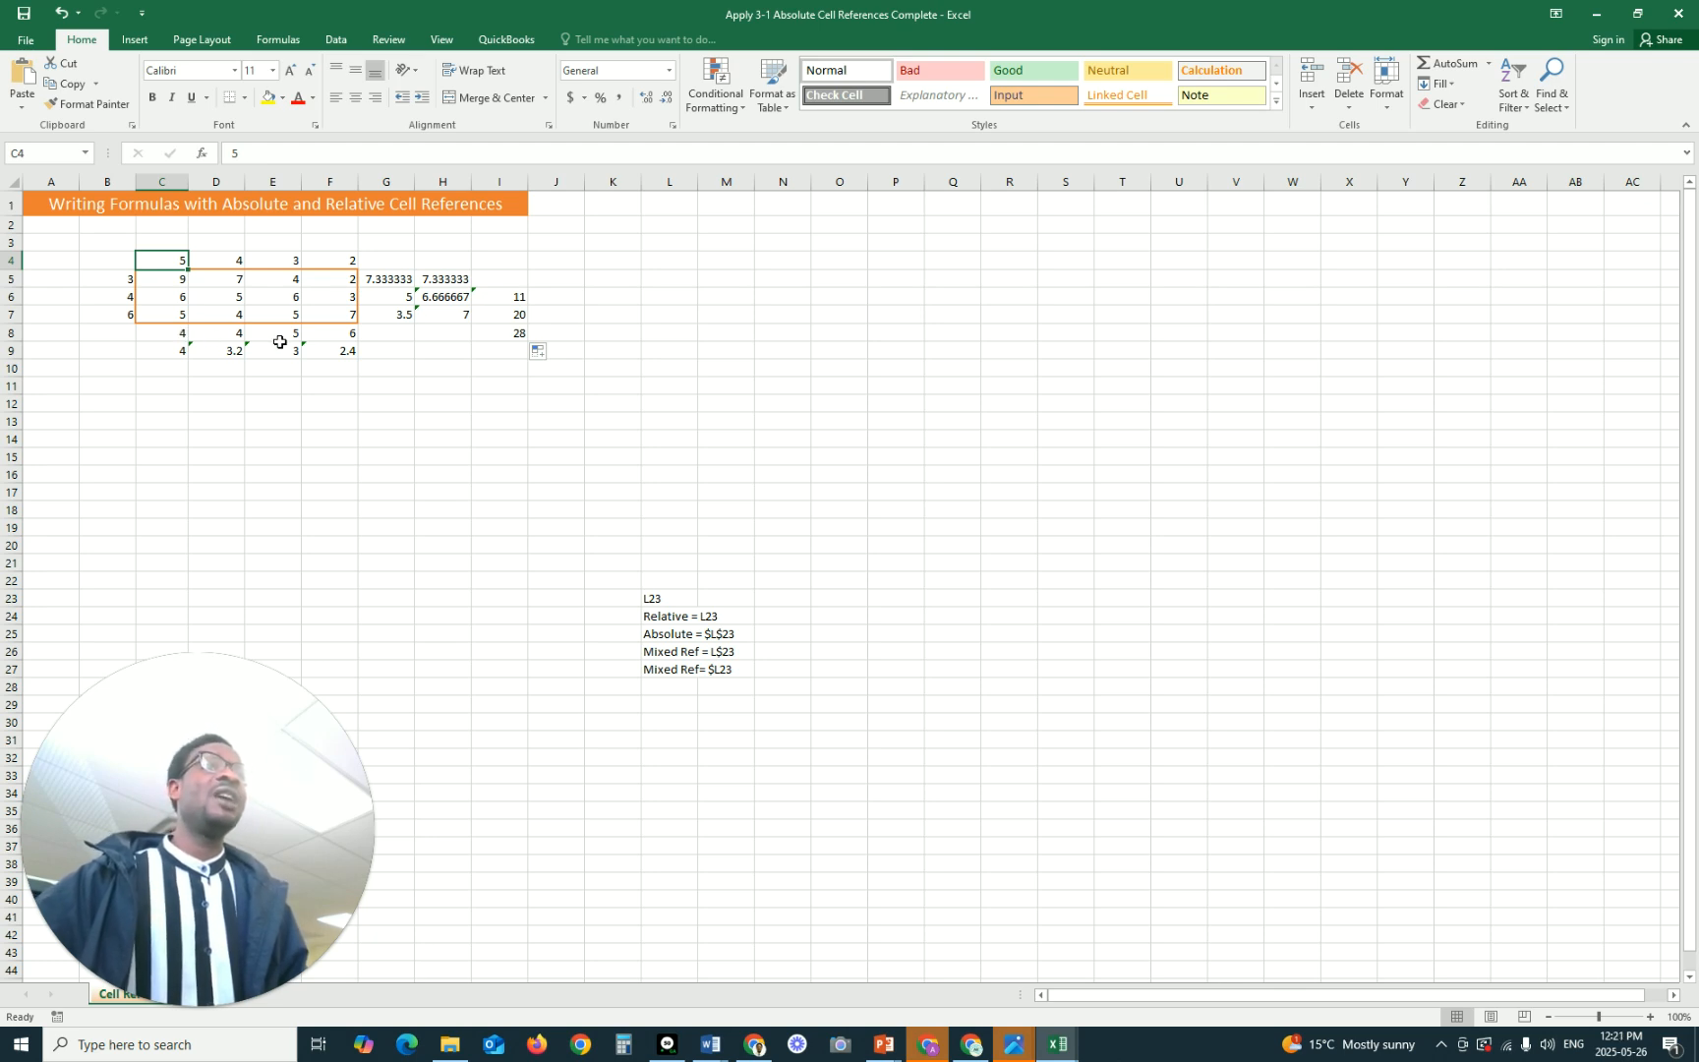
# Compare the relative-reference formulas in row 8 across columns C, D and E, and trace the cells used by E8
pyautogui.click(167, 333)
pyautogui.click(207, 334)
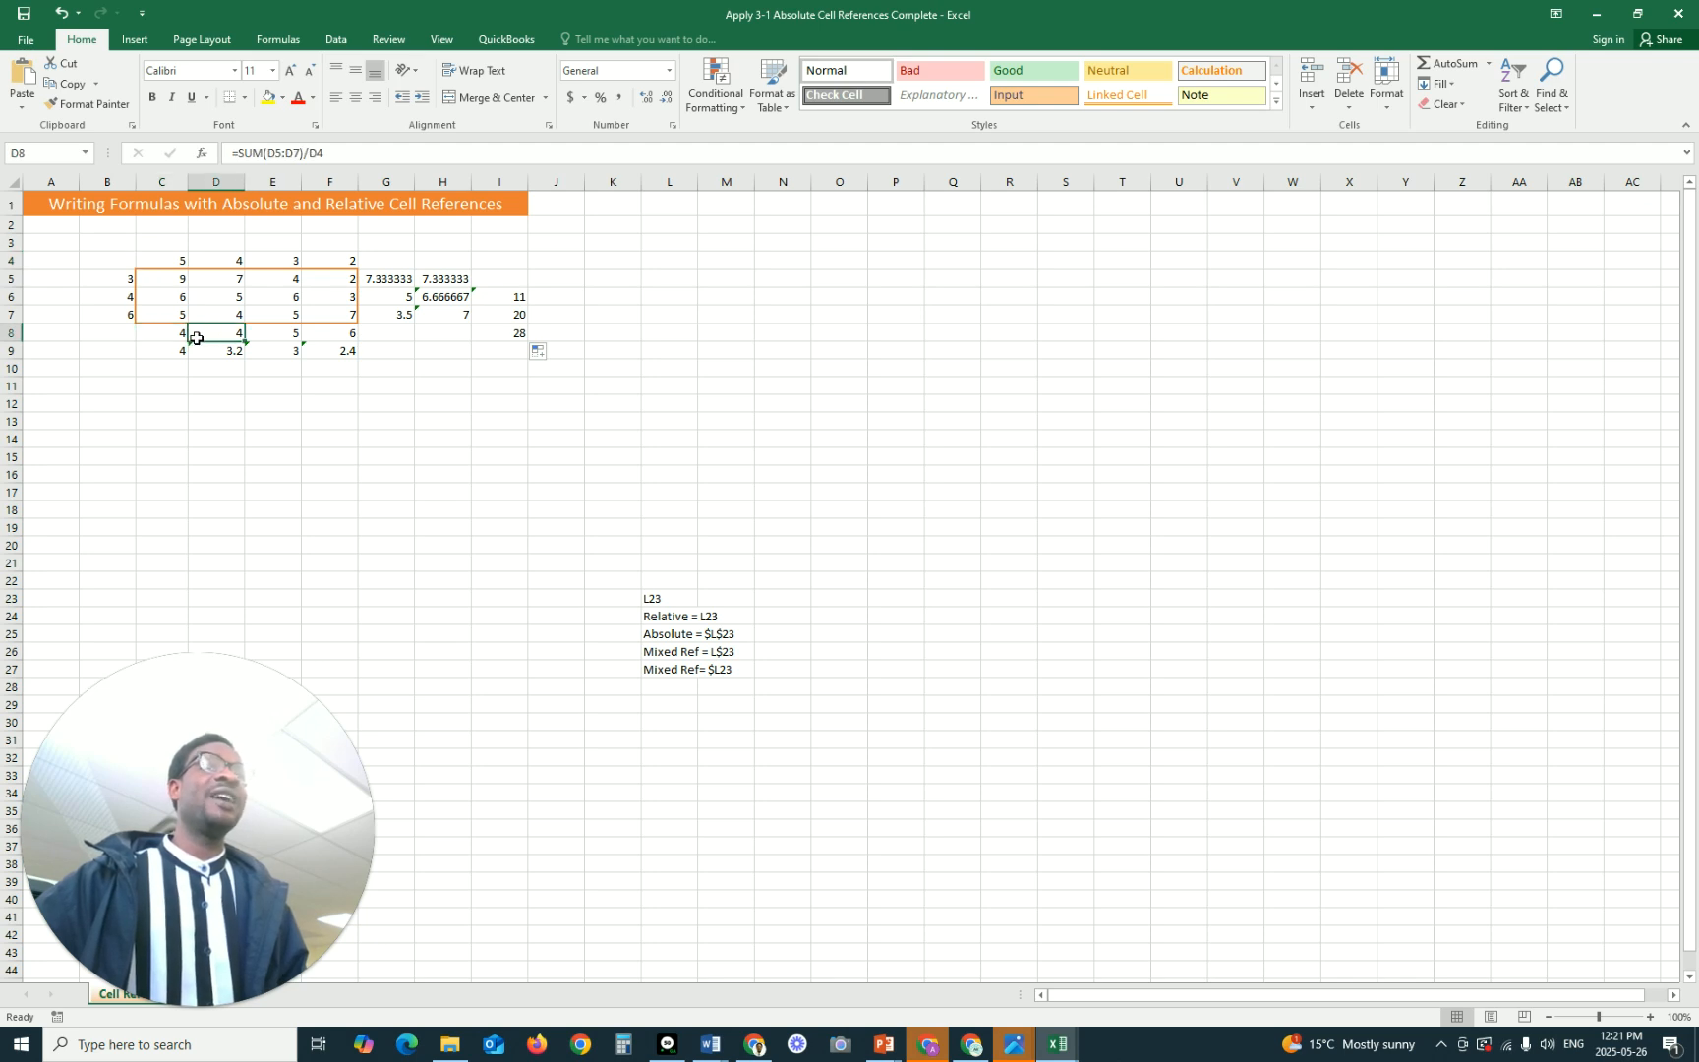
pyautogui.click(253, 334)
pyautogui.click(159, 333)
pyautogui.click(209, 335)
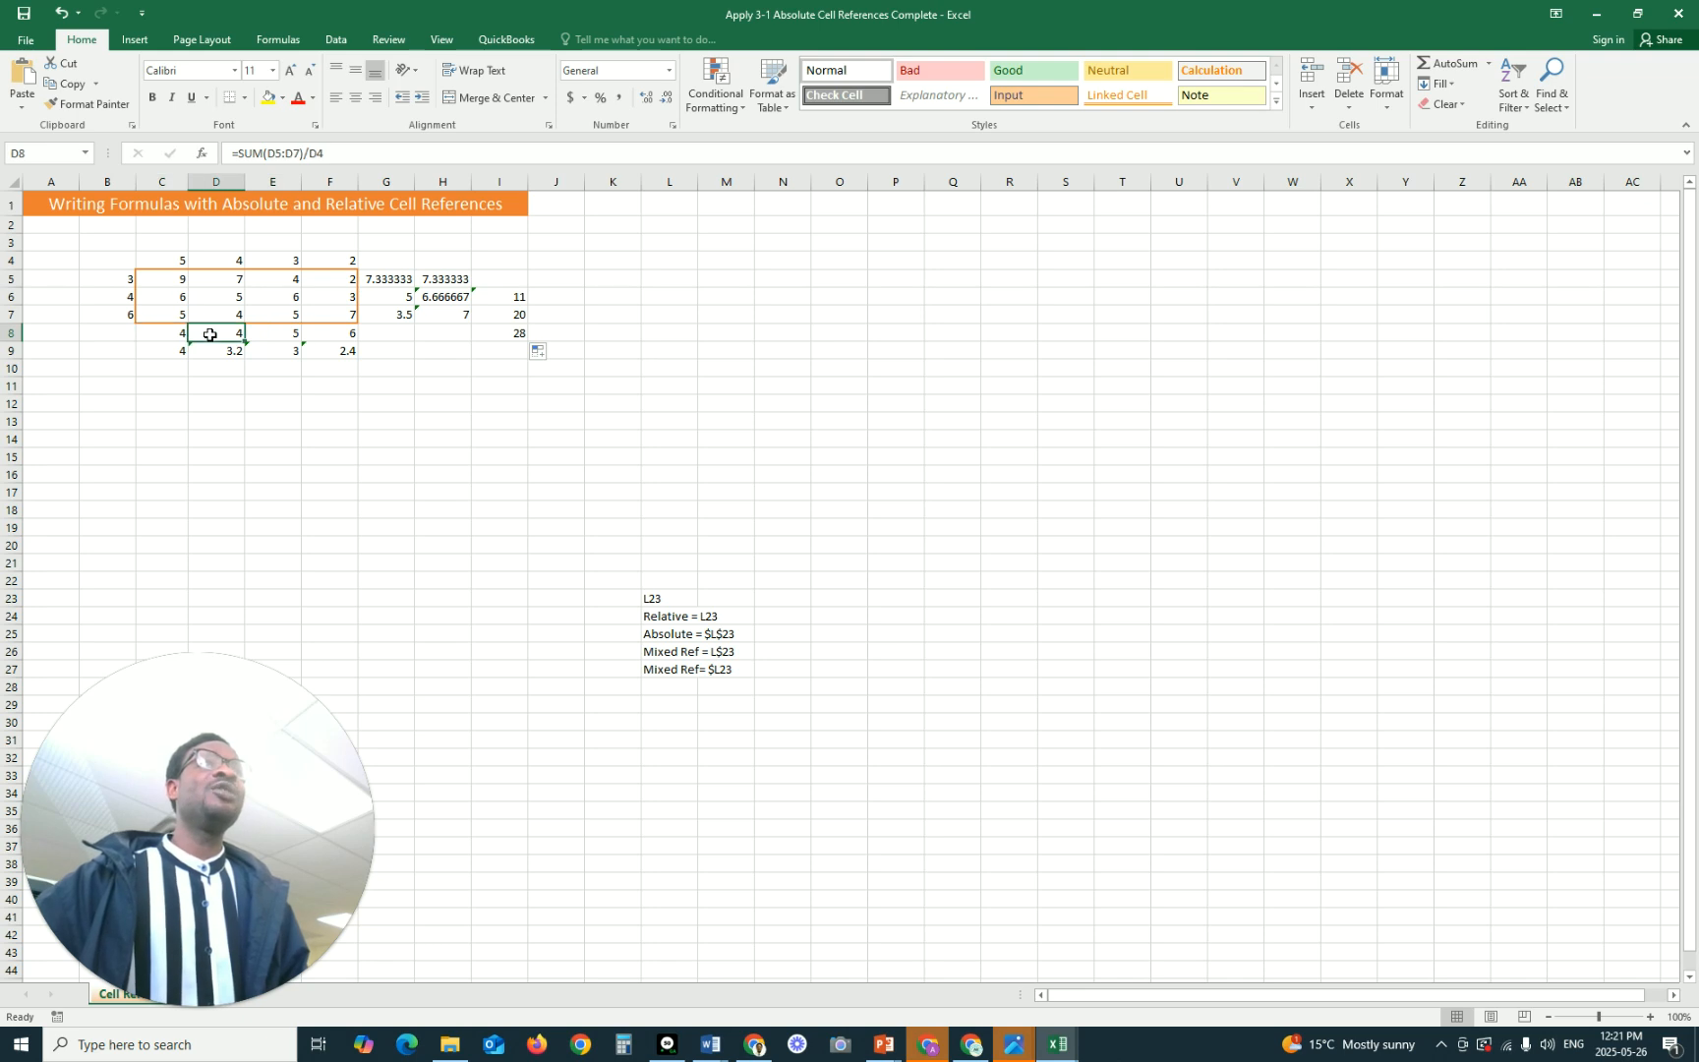
pyautogui.click(153, 335)
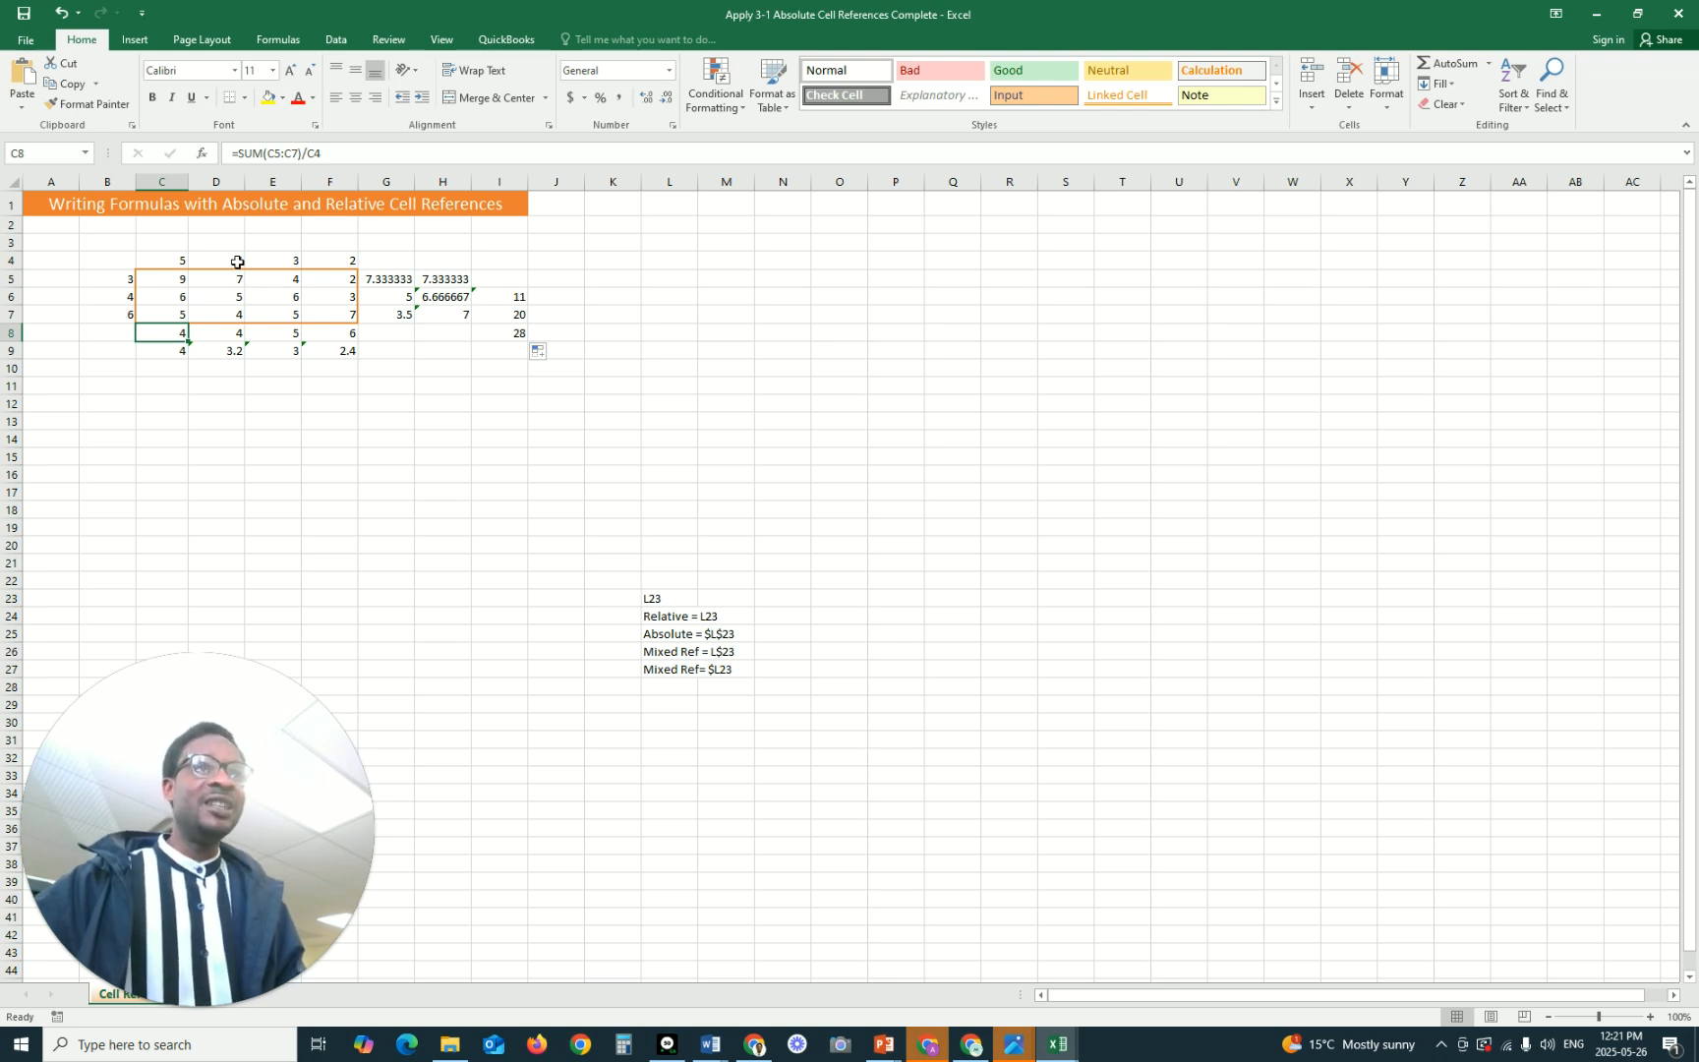
pyautogui.click(227, 338)
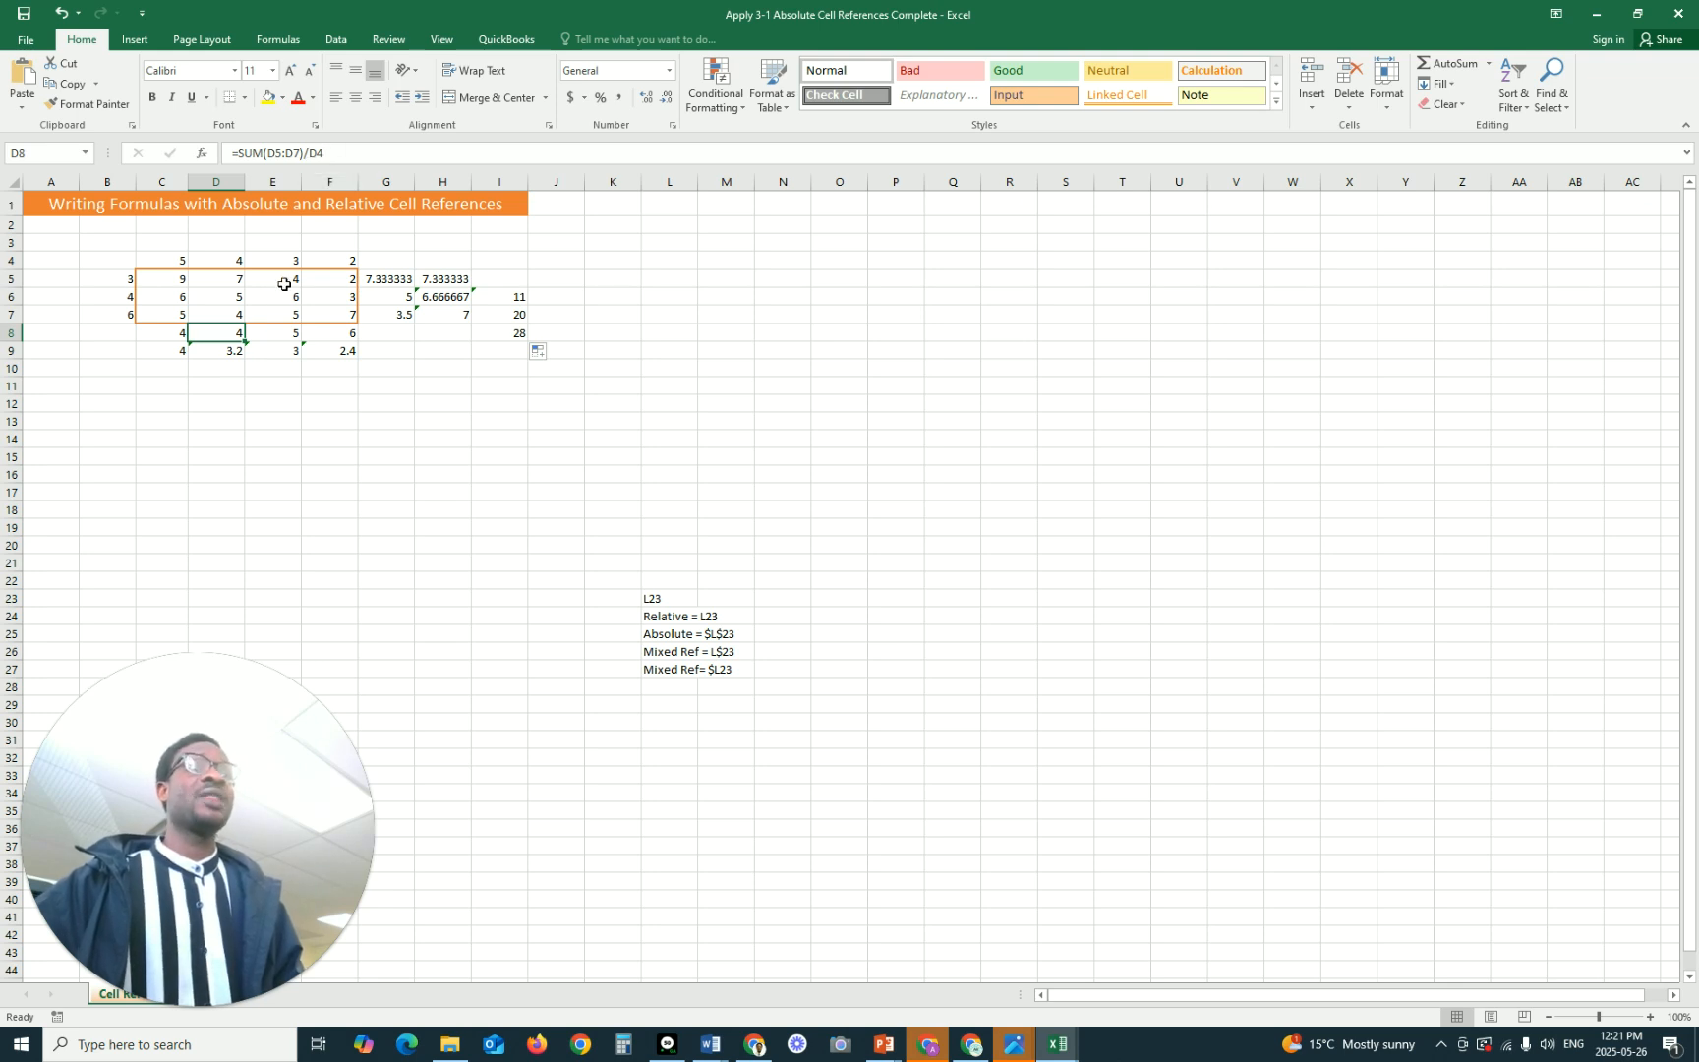
pyautogui.moveTo(285, 277); pyautogui.dragTo(288, 316)
pyautogui.click(289, 336)
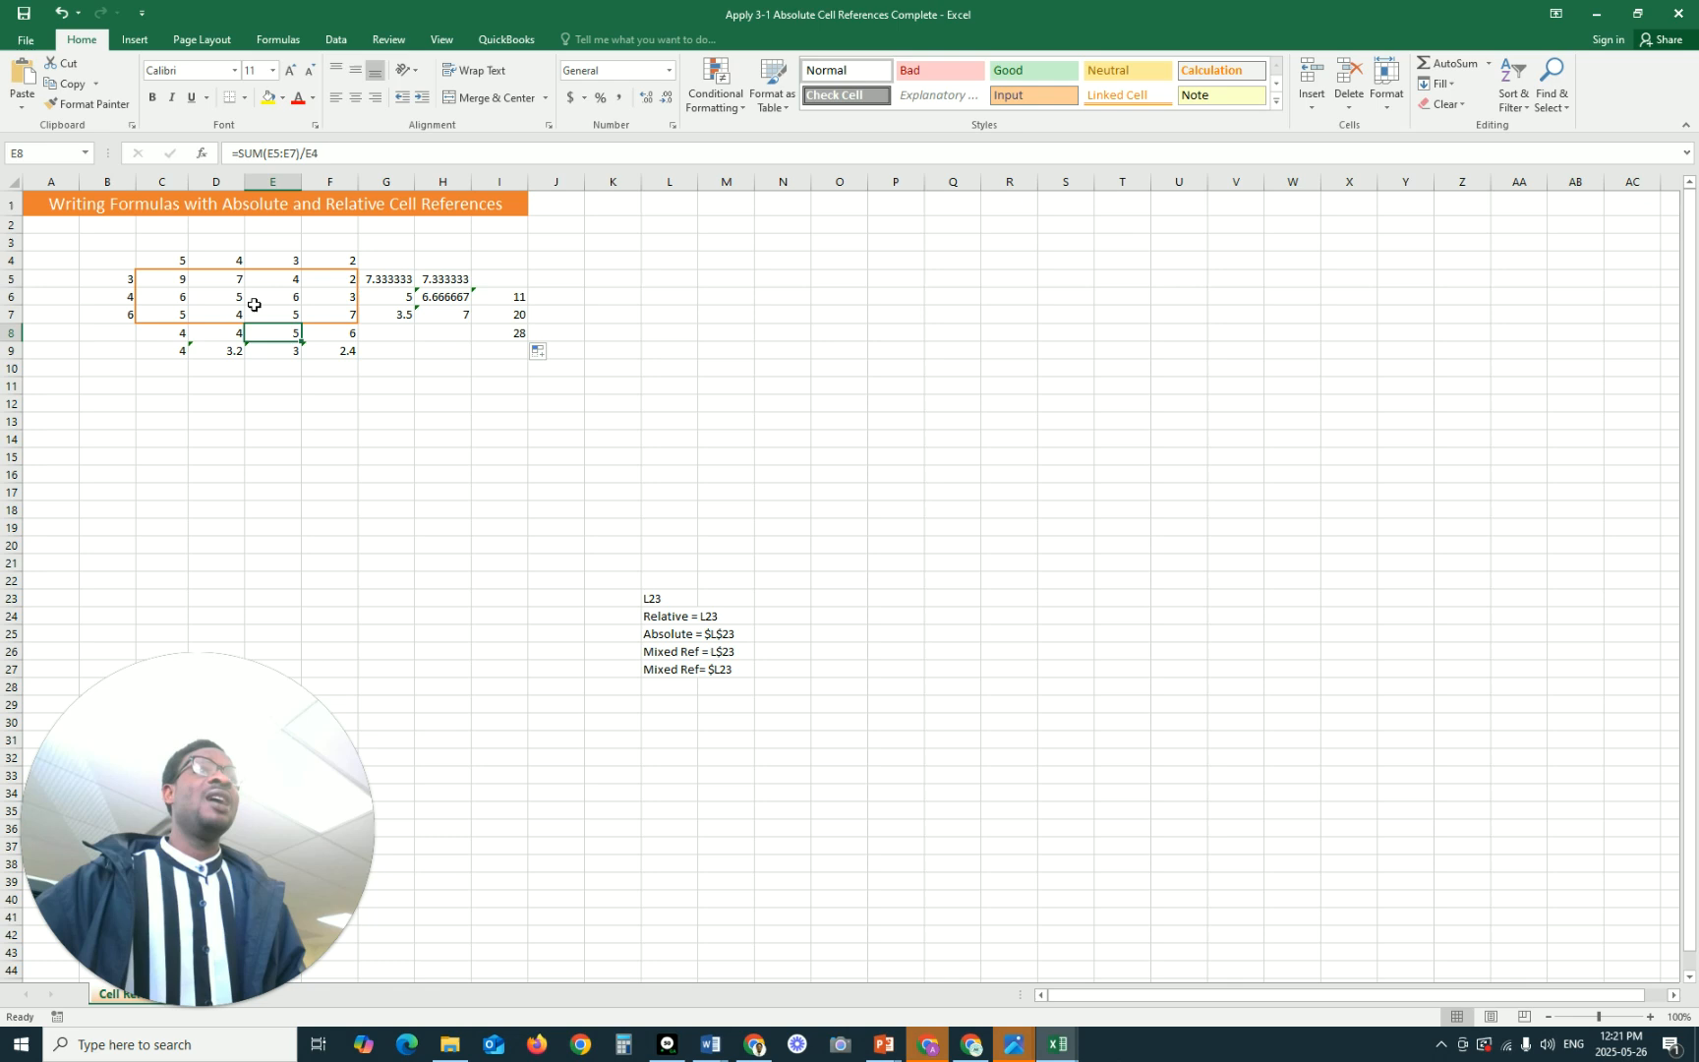
pyautogui.click(273, 155)
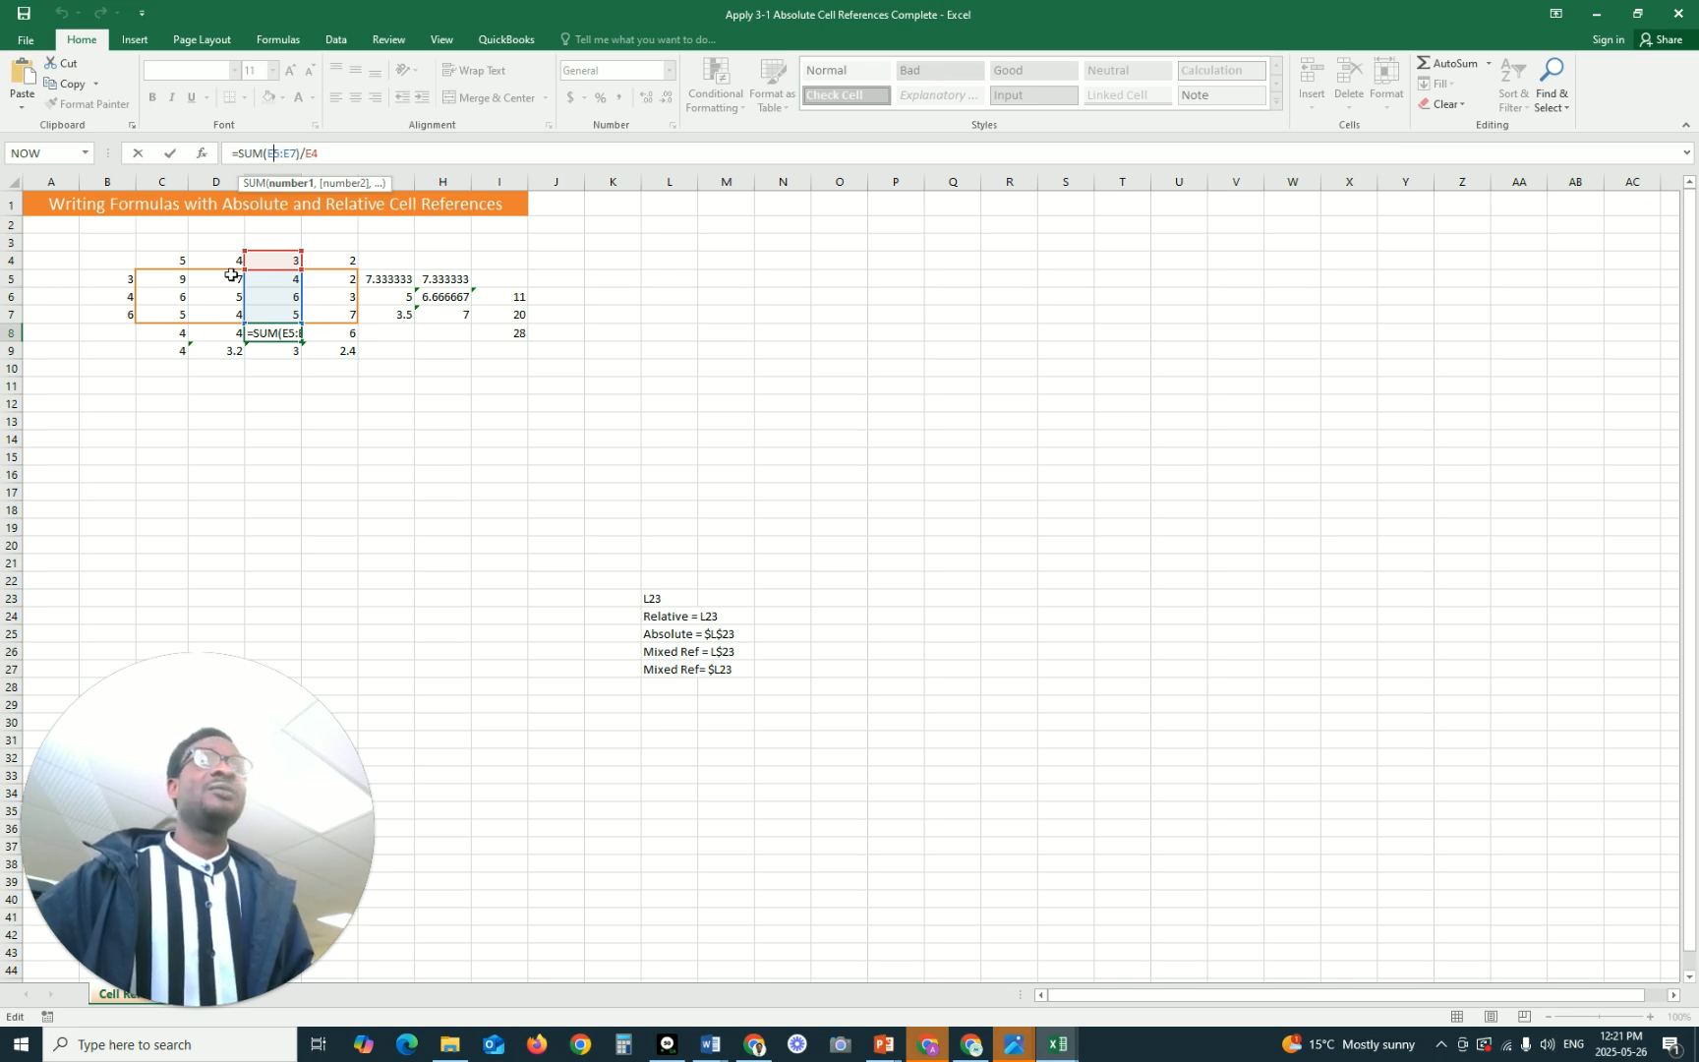
pyautogui.press('Return')
pyautogui.click(293, 280)
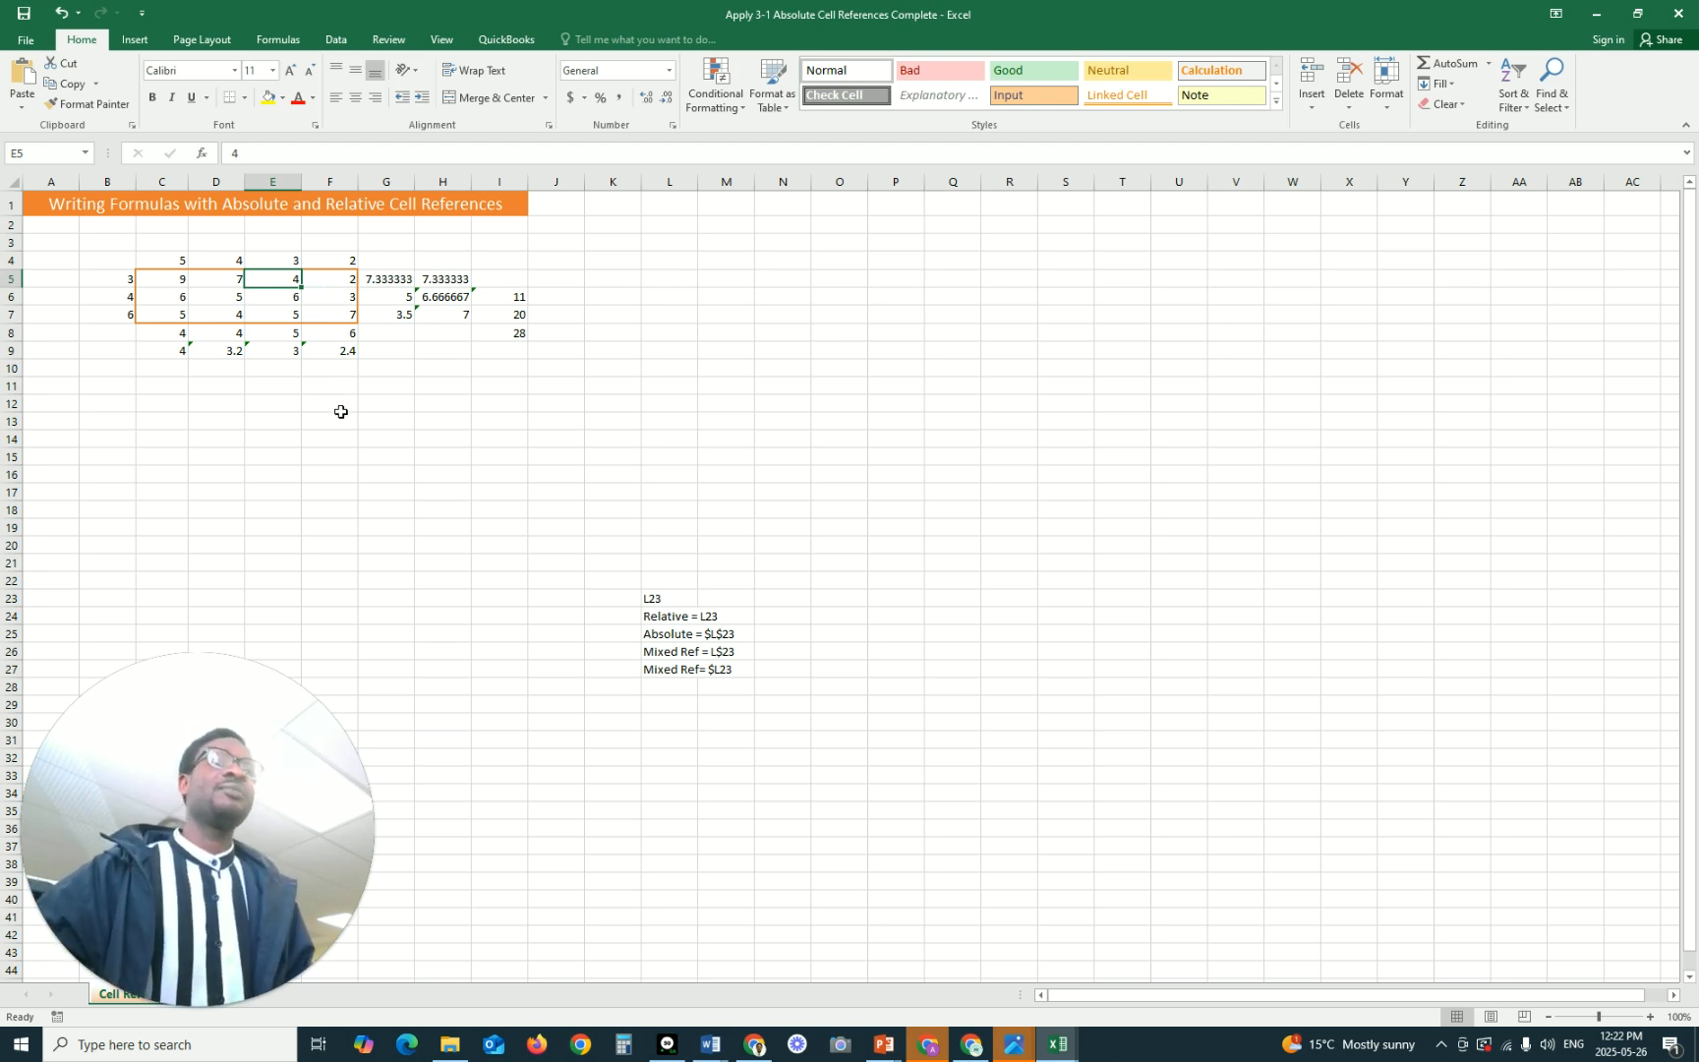
# Examine the formula in D9, comparing D4 with its absolute divisor C4 and tracing the summed range D5:D7
pyautogui.click(224, 355)
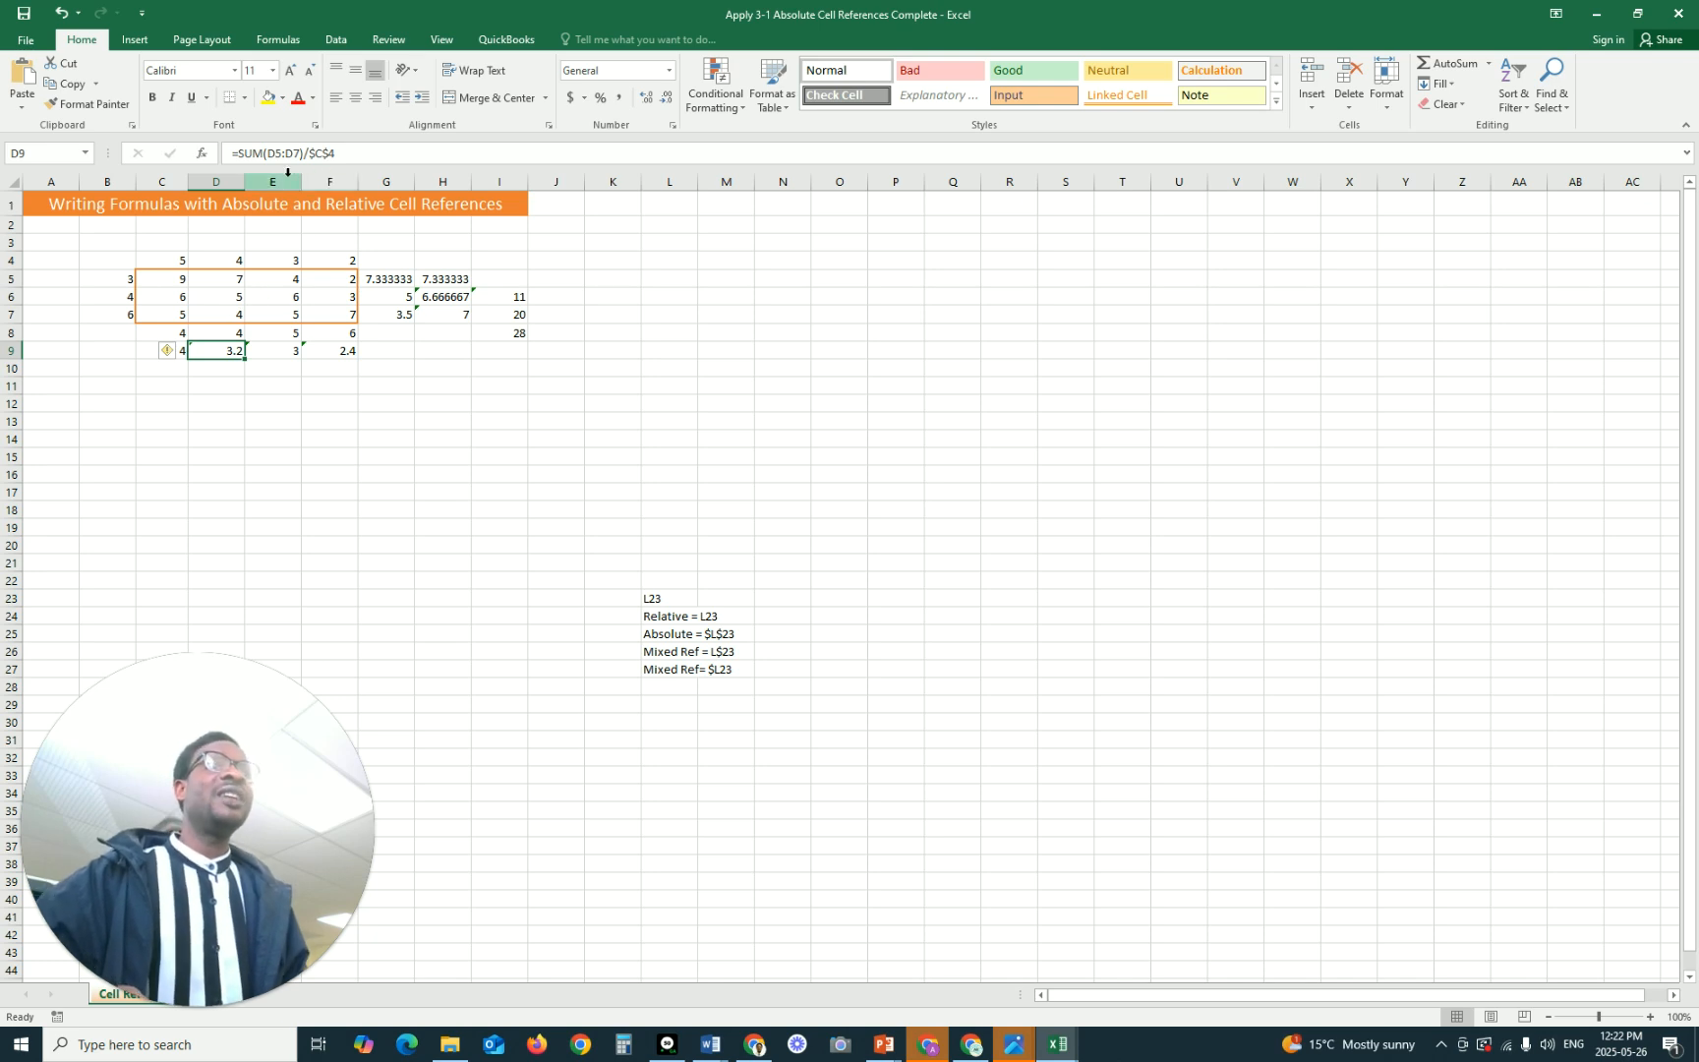
pyautogui.click(233, 260)
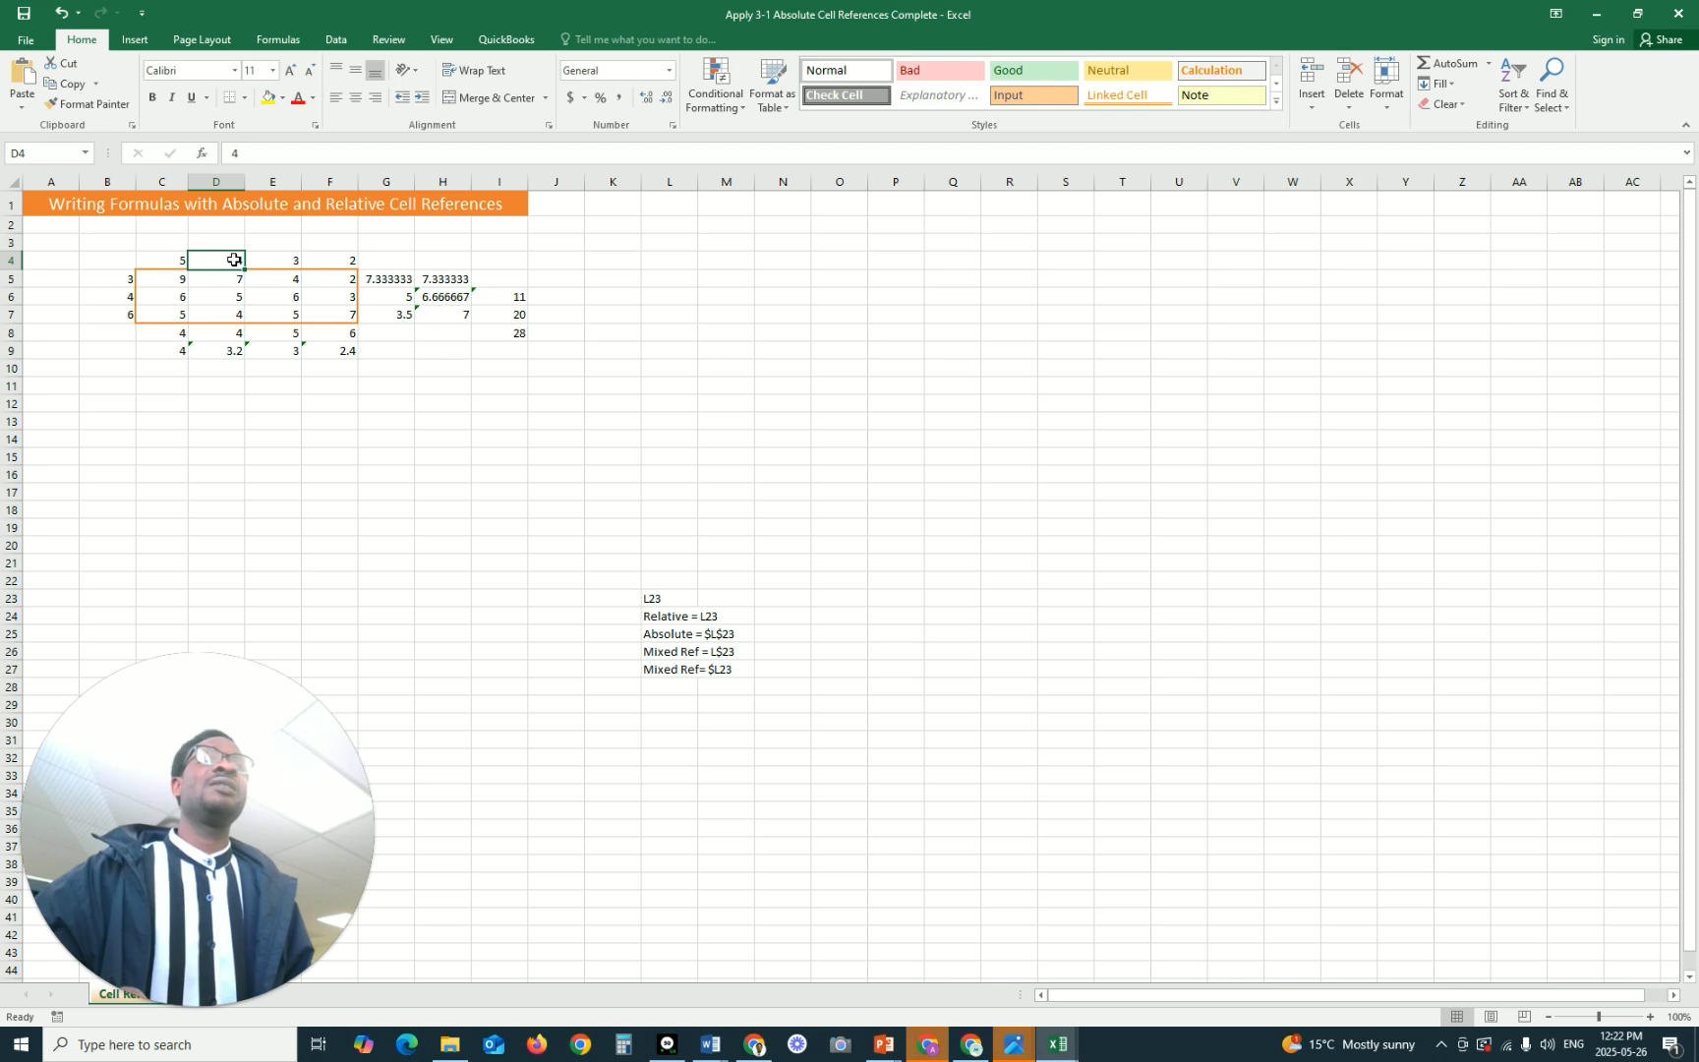
pyautogui.click(176, 260)
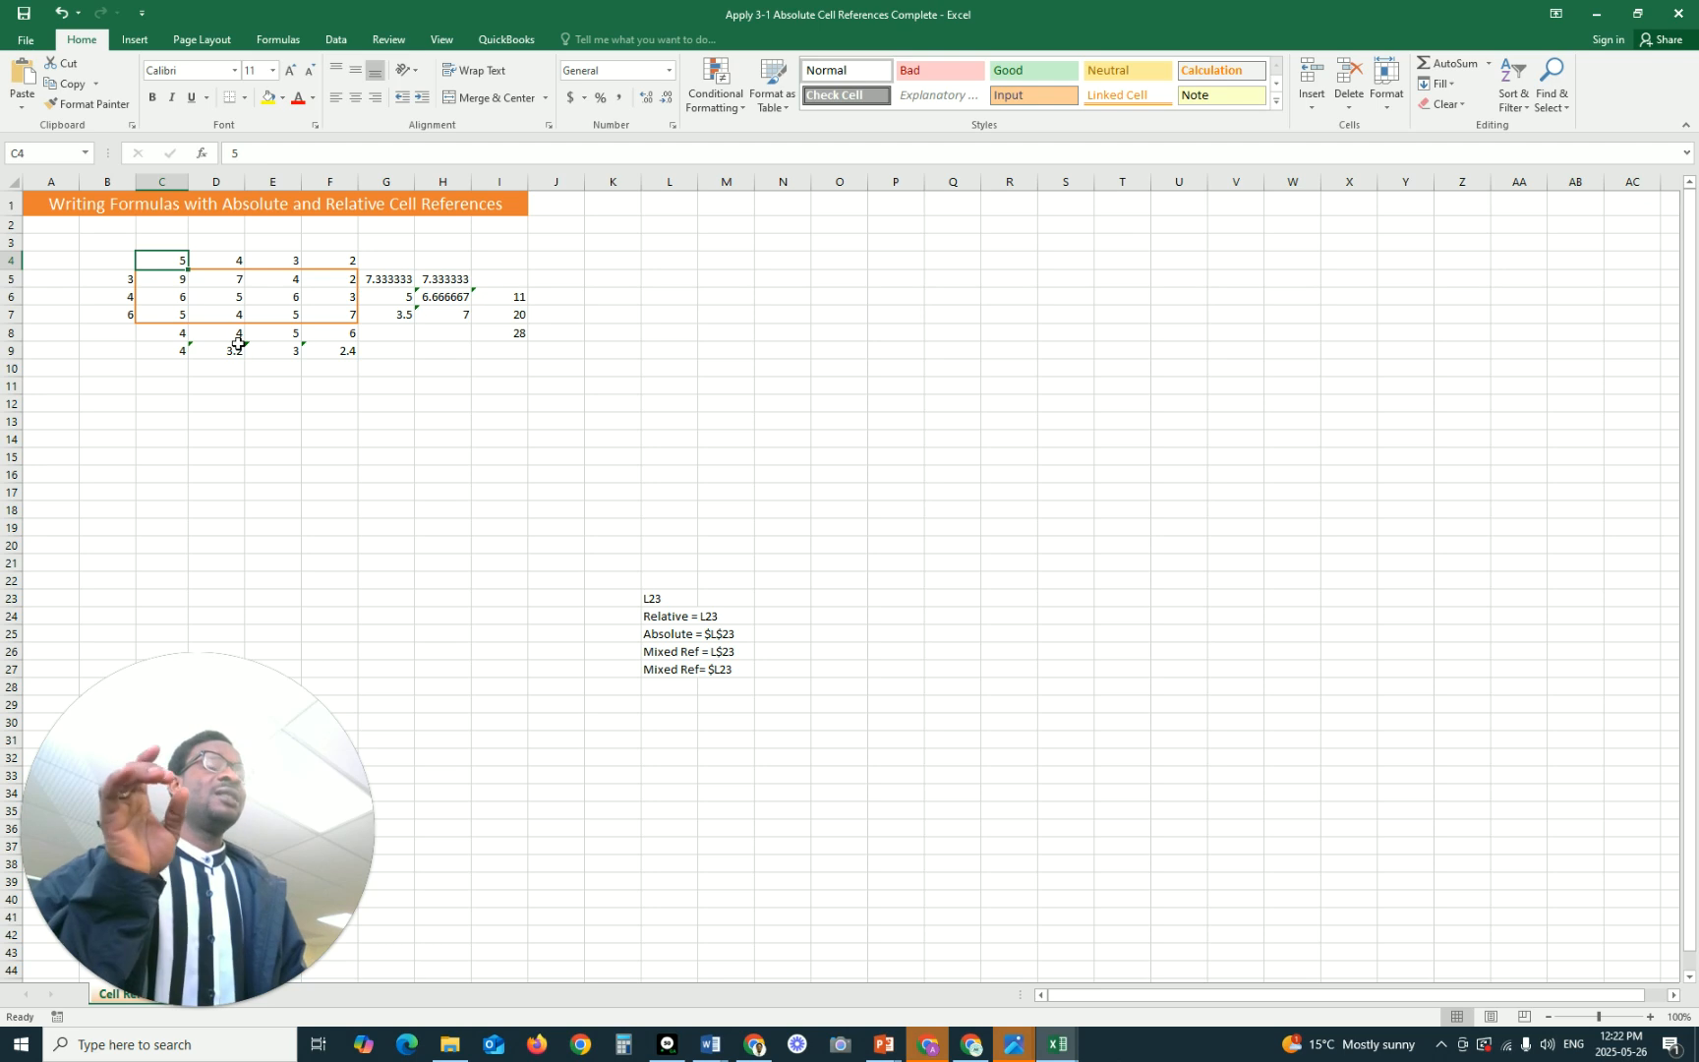
pyautogui.moveTo(237, 280); pyautogui.dragTo(232, 321)
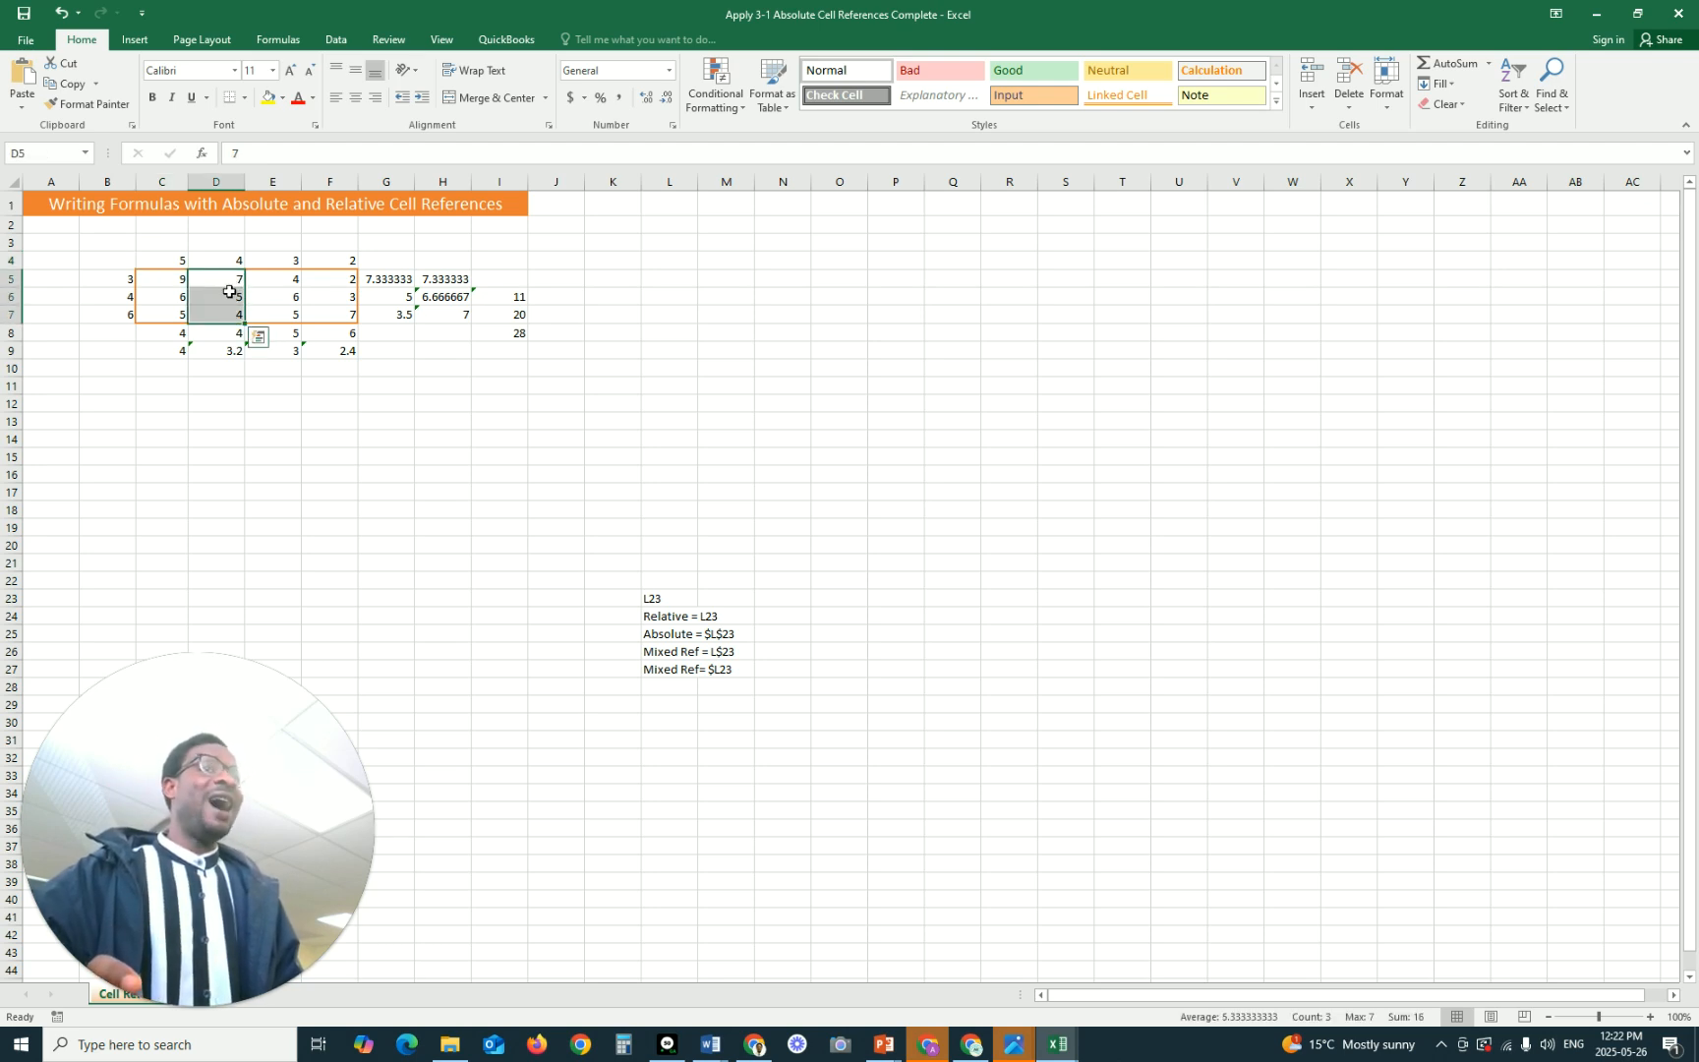
pyautogui.click(170, 260)
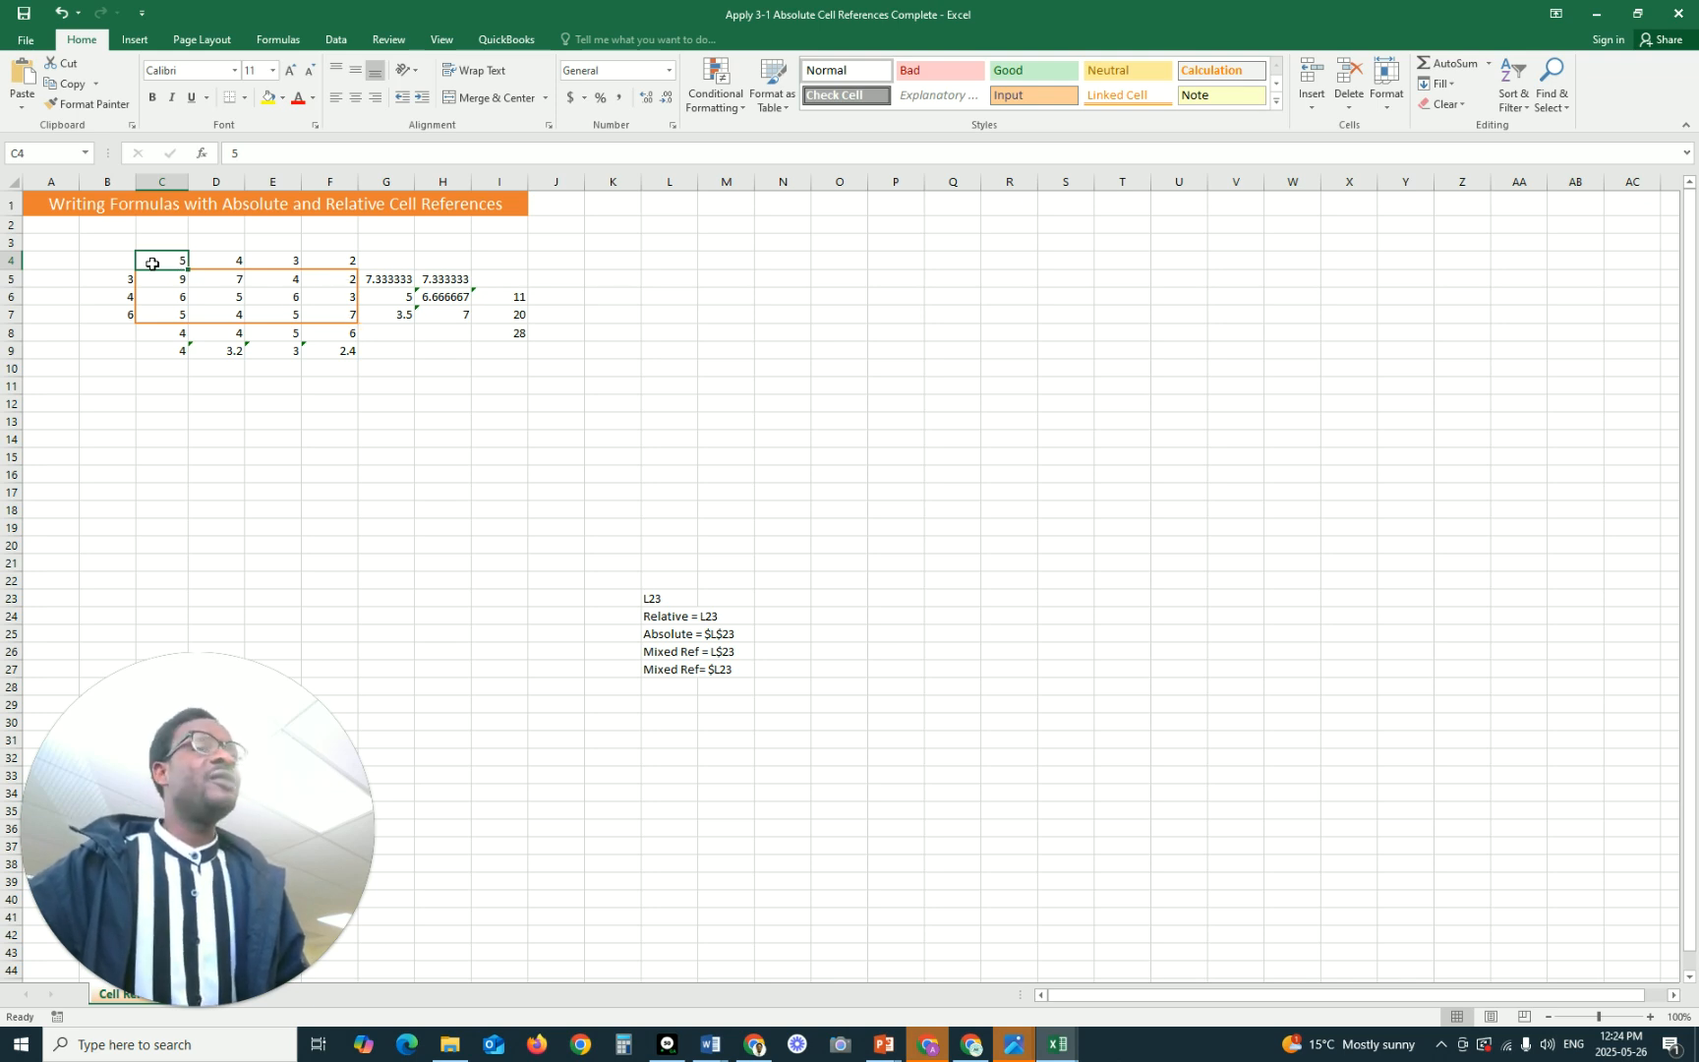
# Compare the formulas in F8, F9 and C9, and examine the locked divisor C4 and the ranges E5:E7 and F5:F7
pyautogui.click(335, 335)
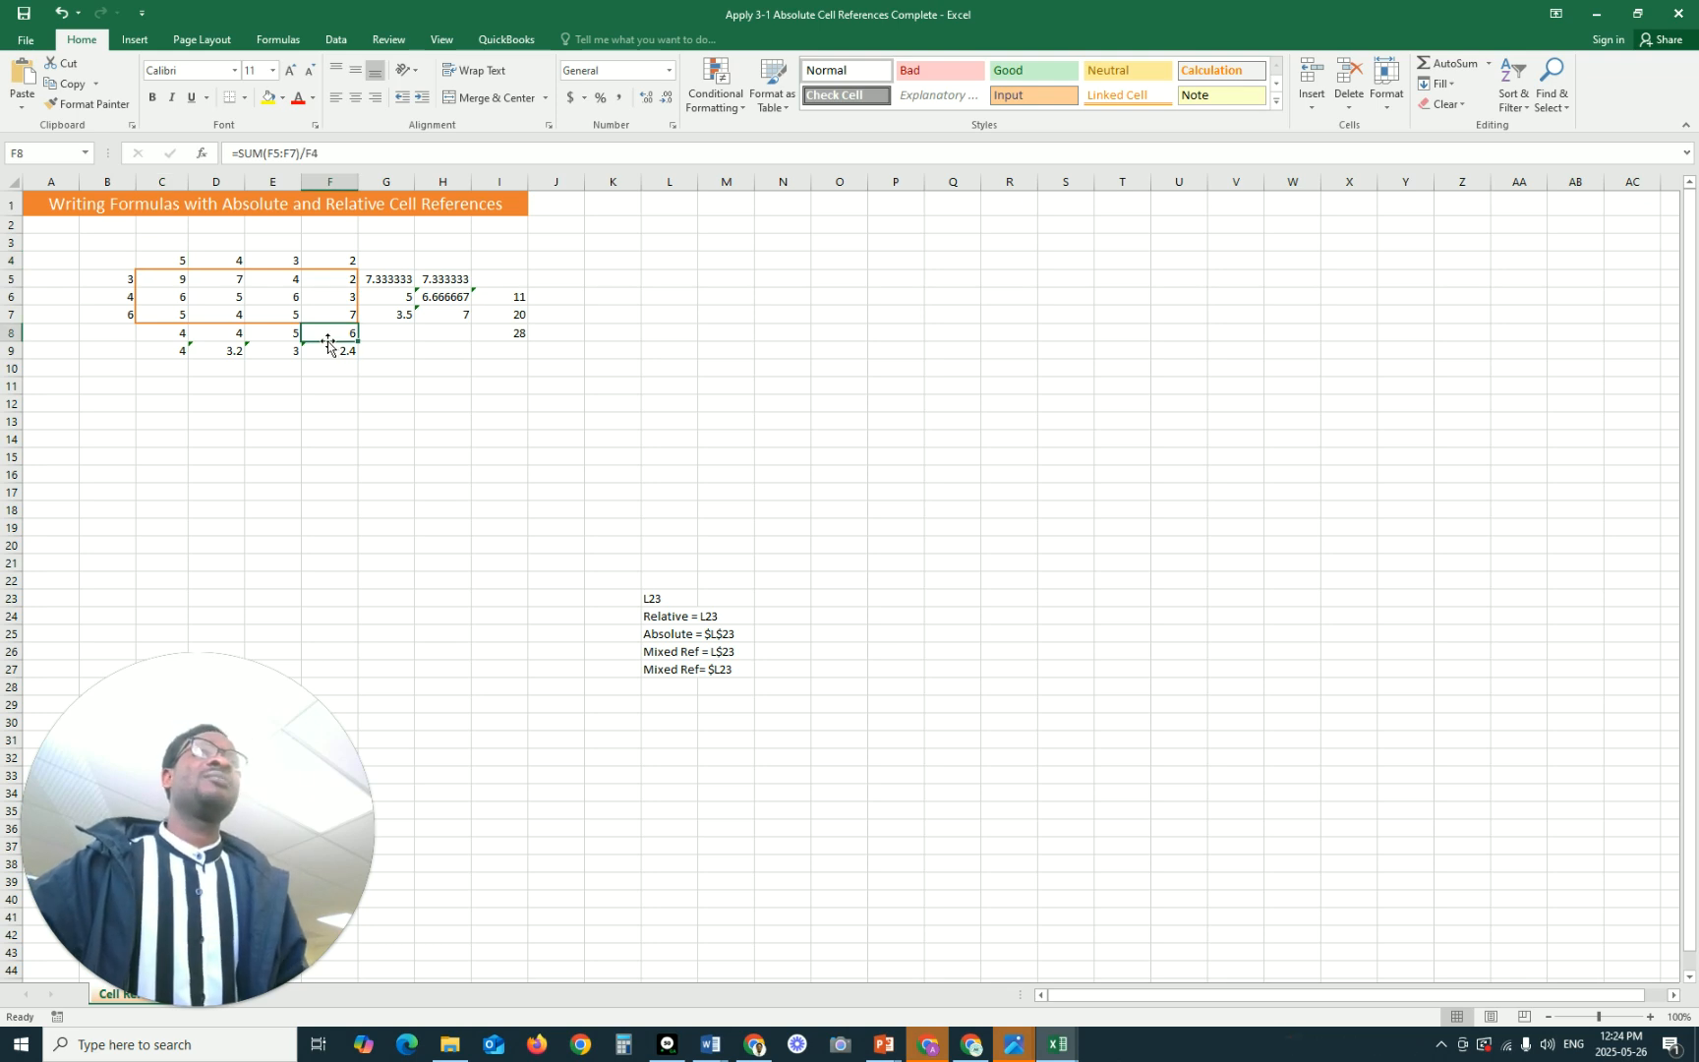
pyautogui.click(338, 354)
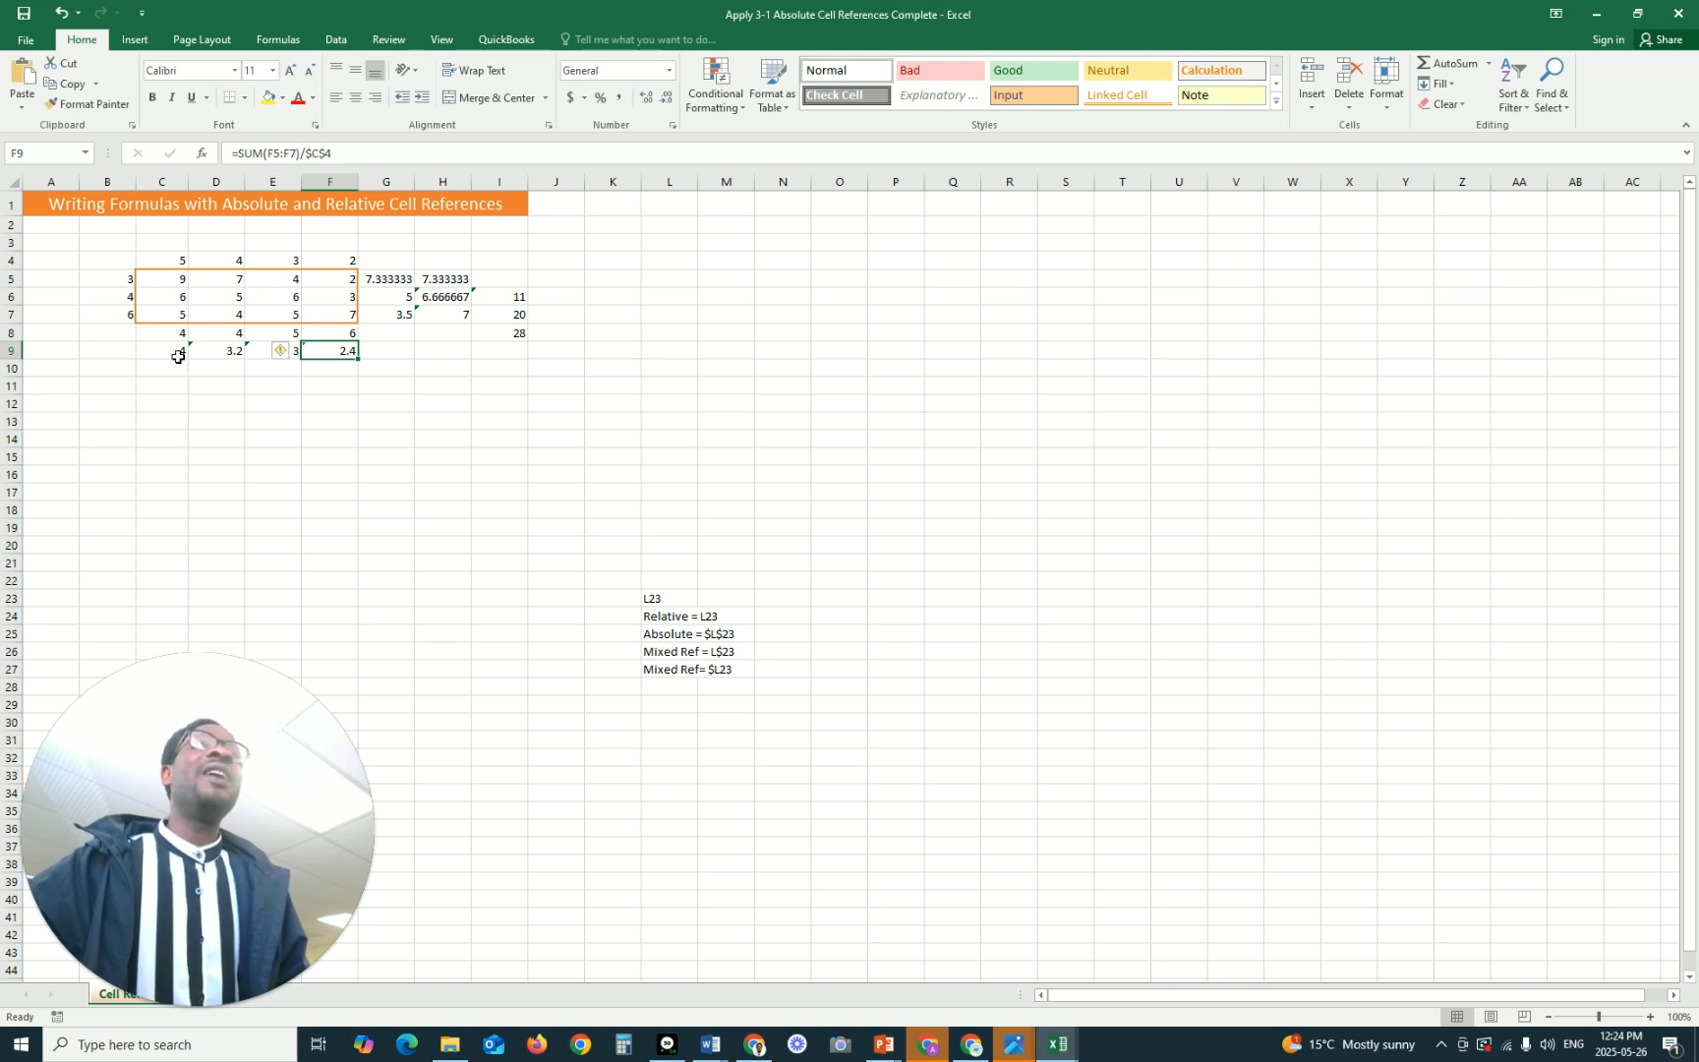
pyautogui.click(174, 261)
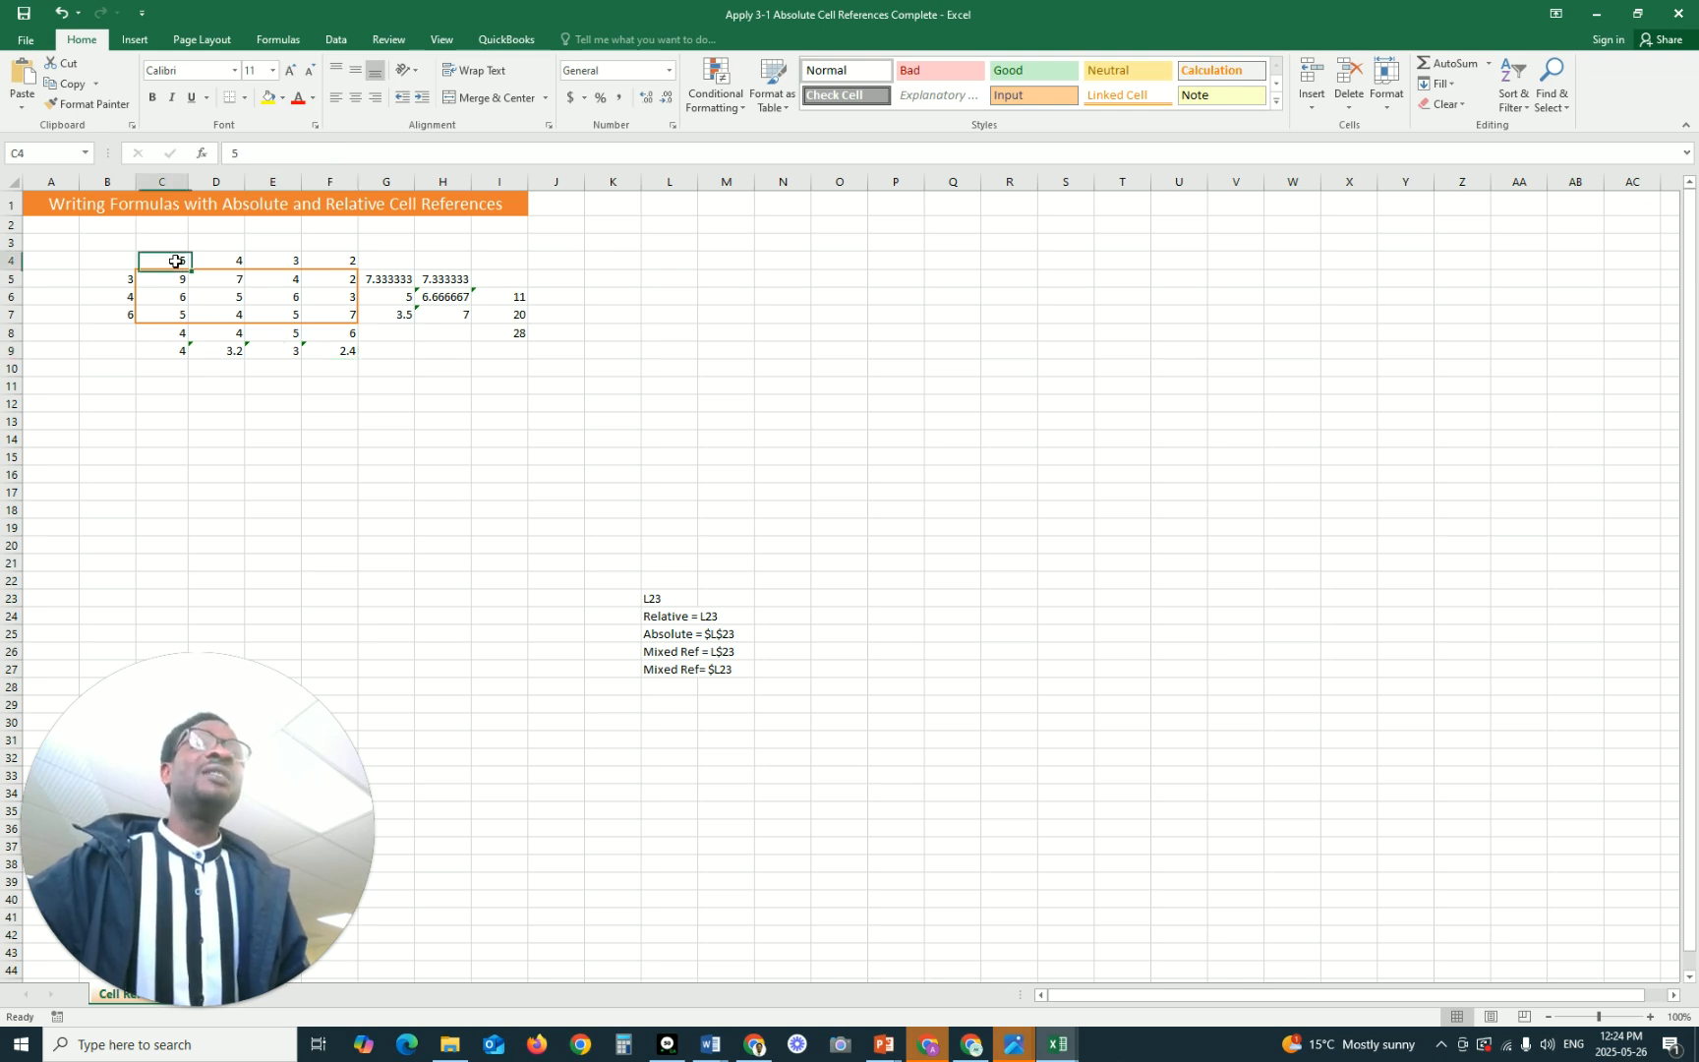
pyautogui.click(189, 352)
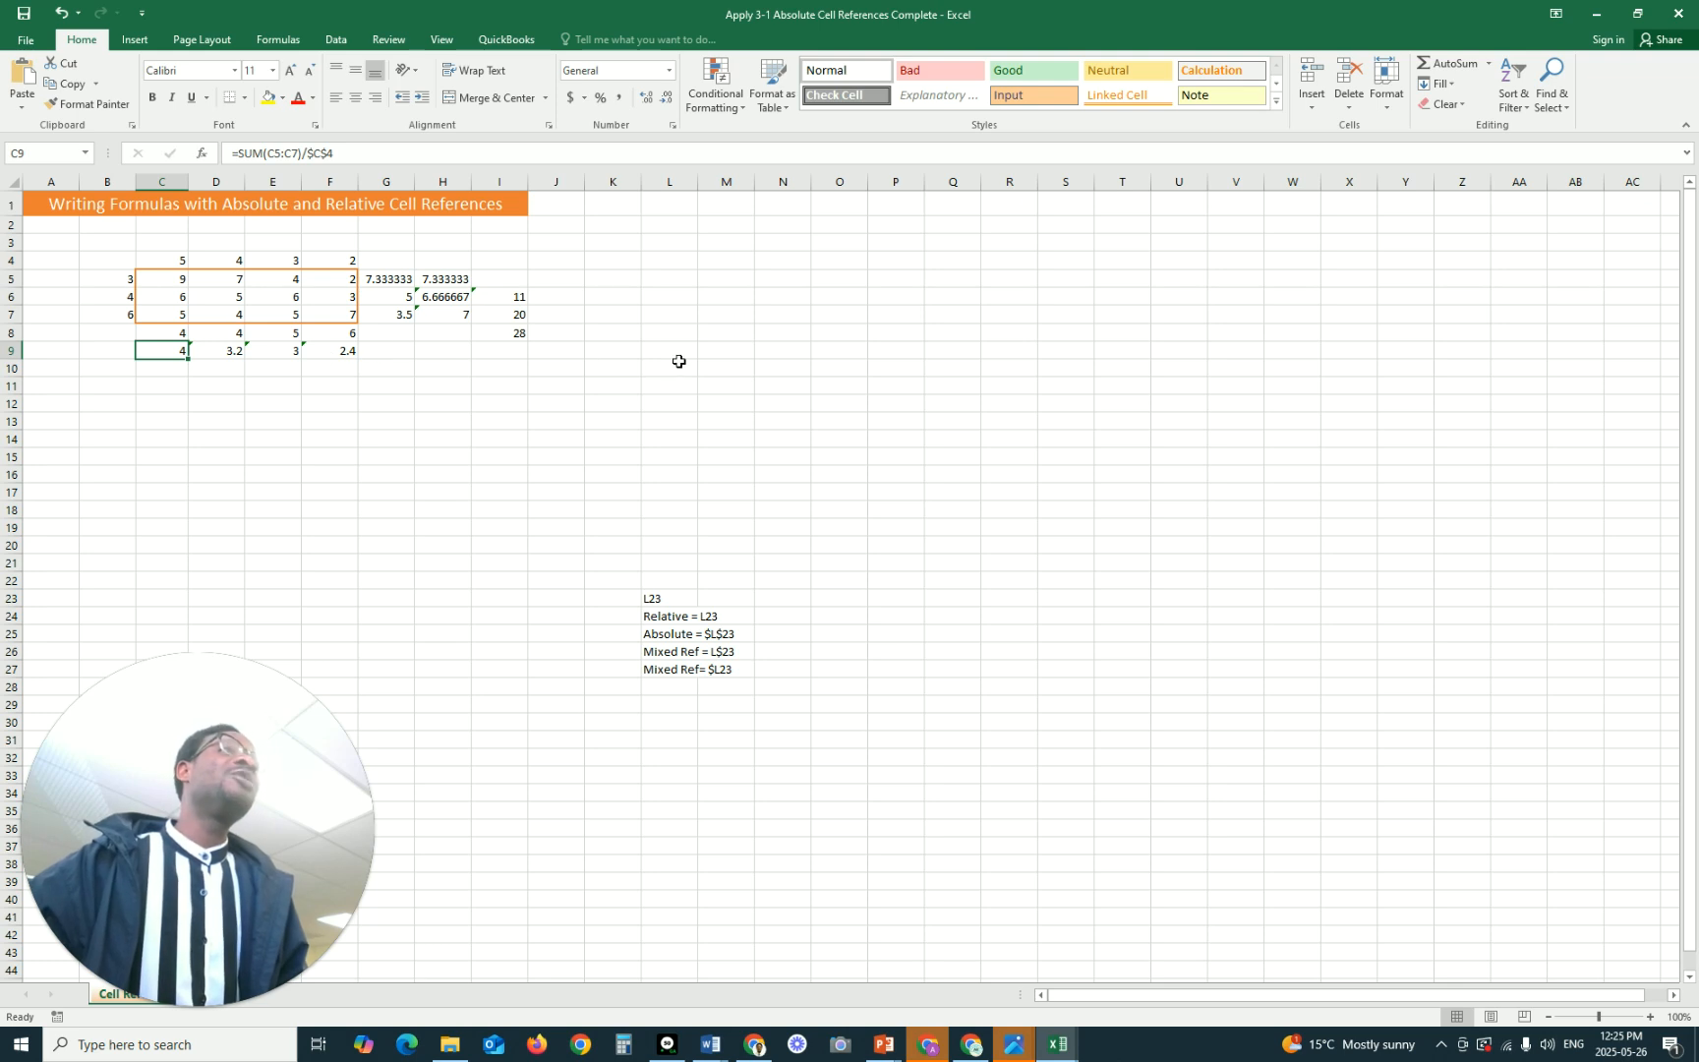
pyautogui.click(164, 260)
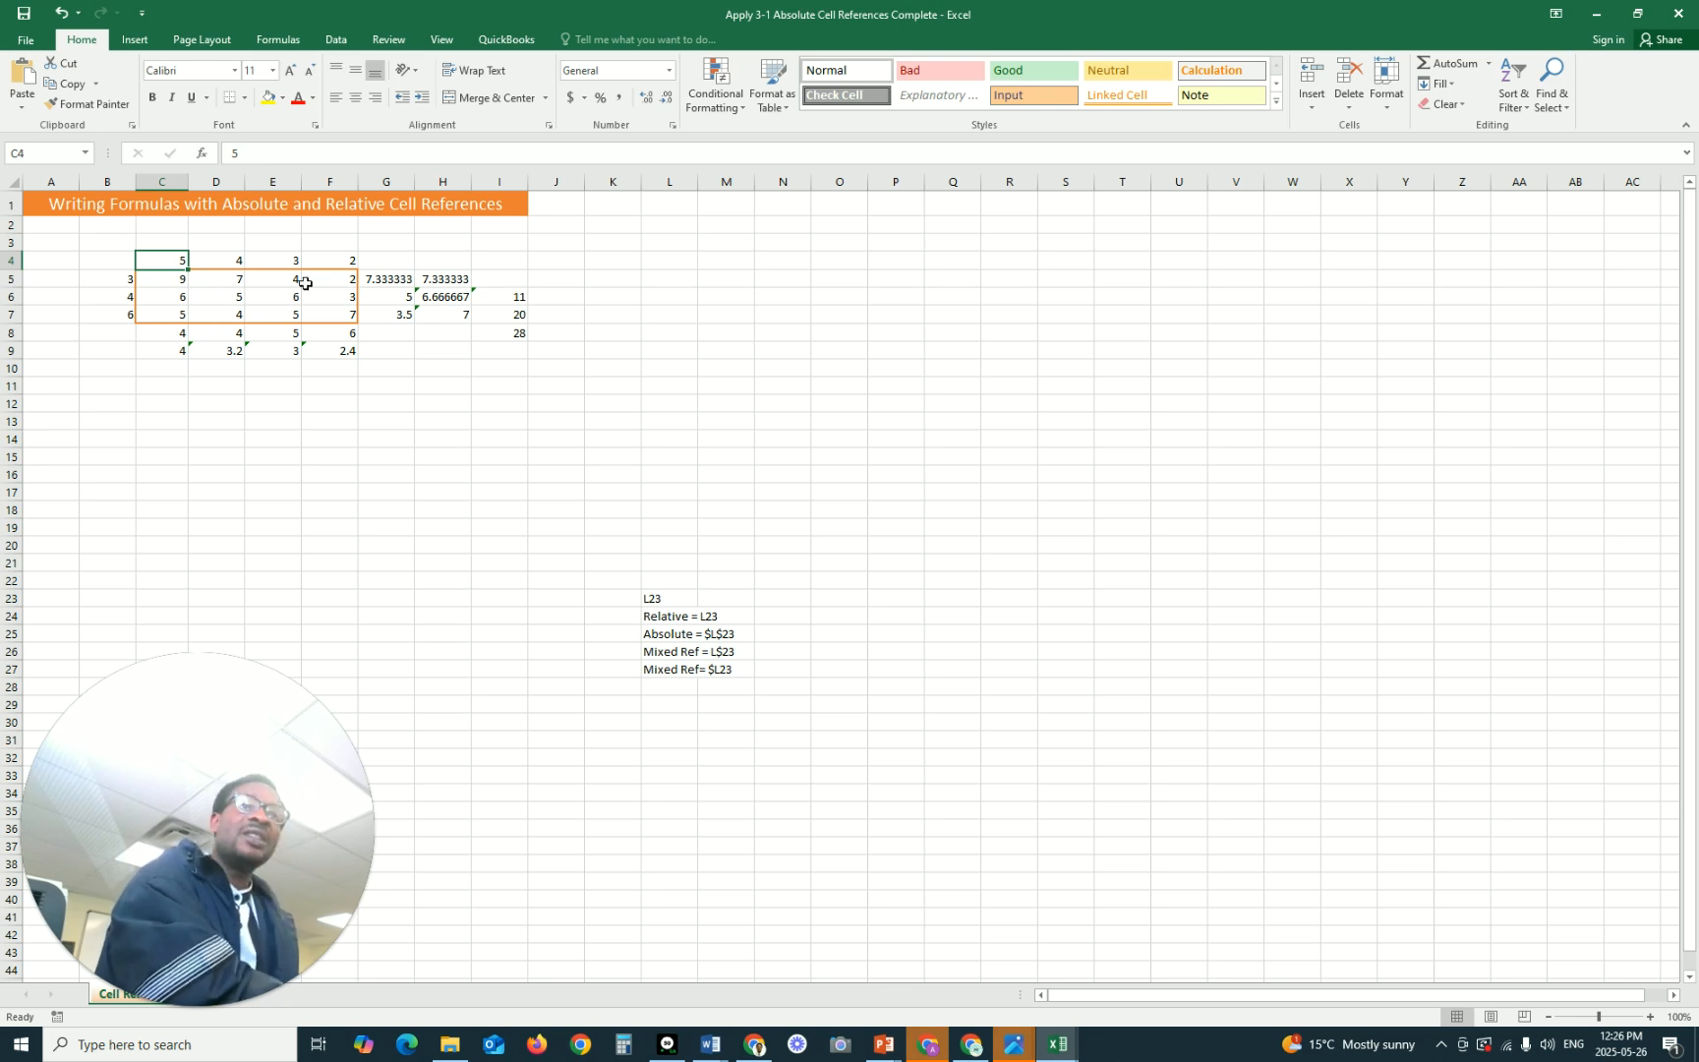
pyautogui.moveTo(284, 277); pyautogui.dragTo(266, 320)
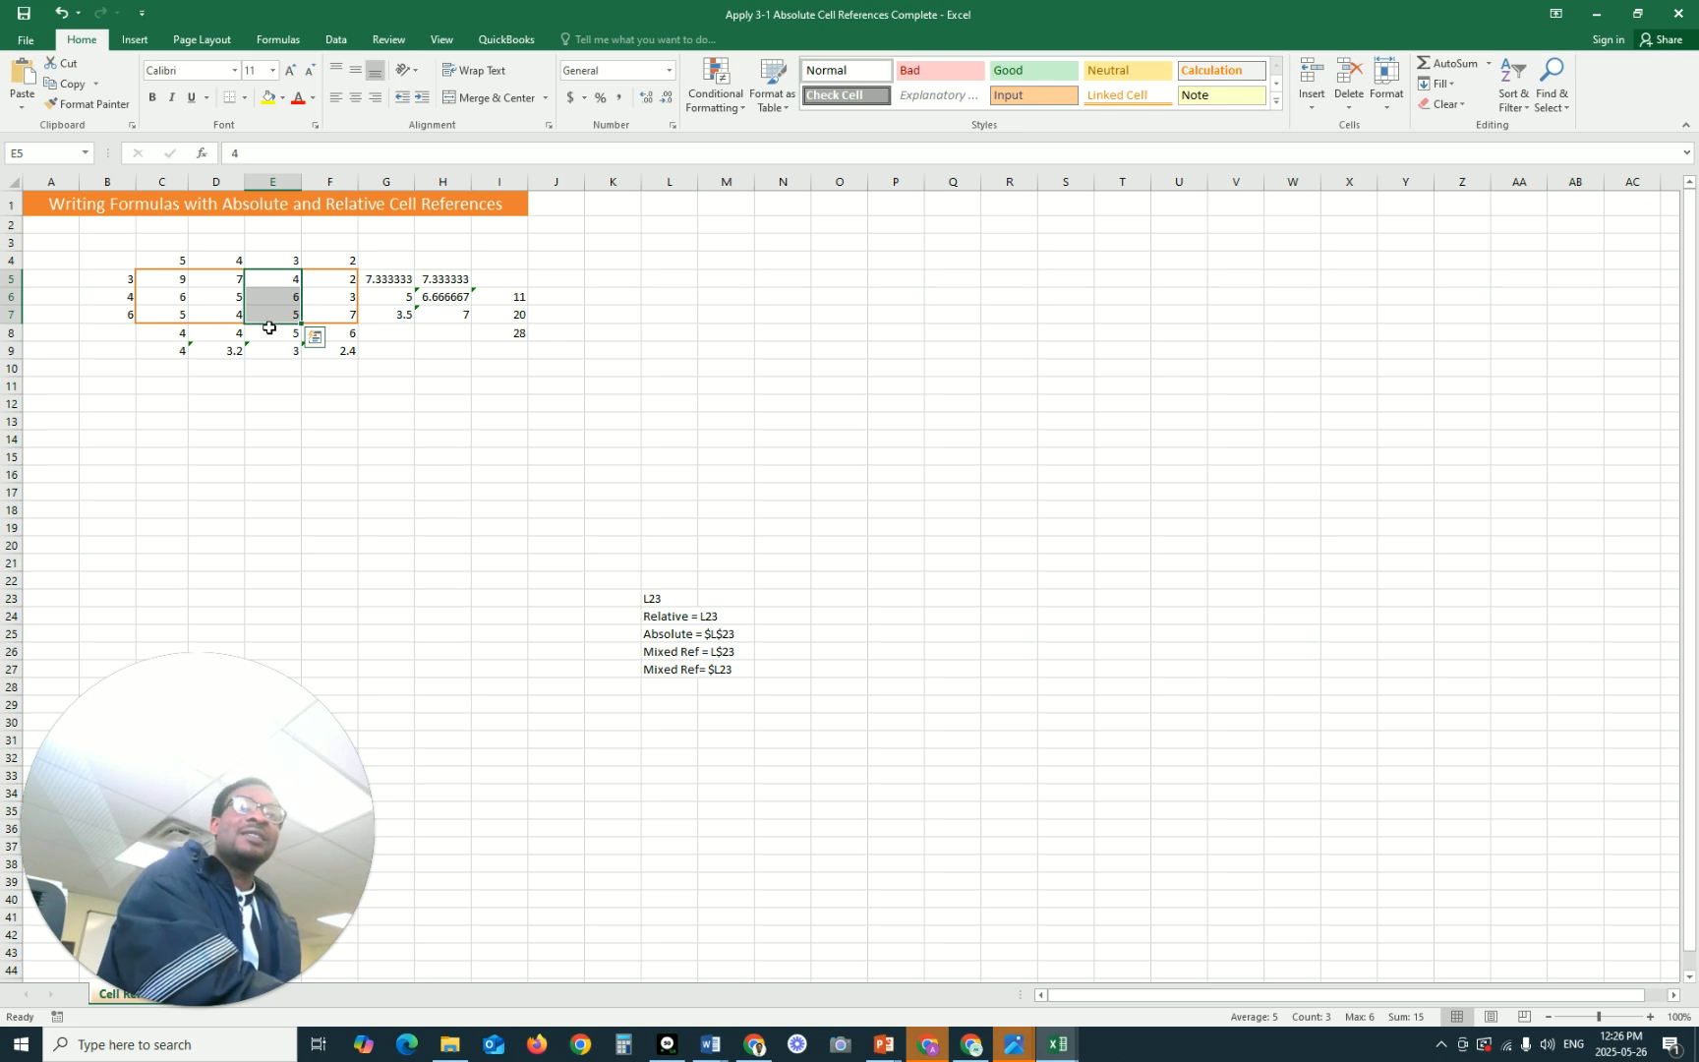
pyautogui.click(336, 279)
pyautogui.moveTo(335, 279); pyautogui.dragTo(331, 330)
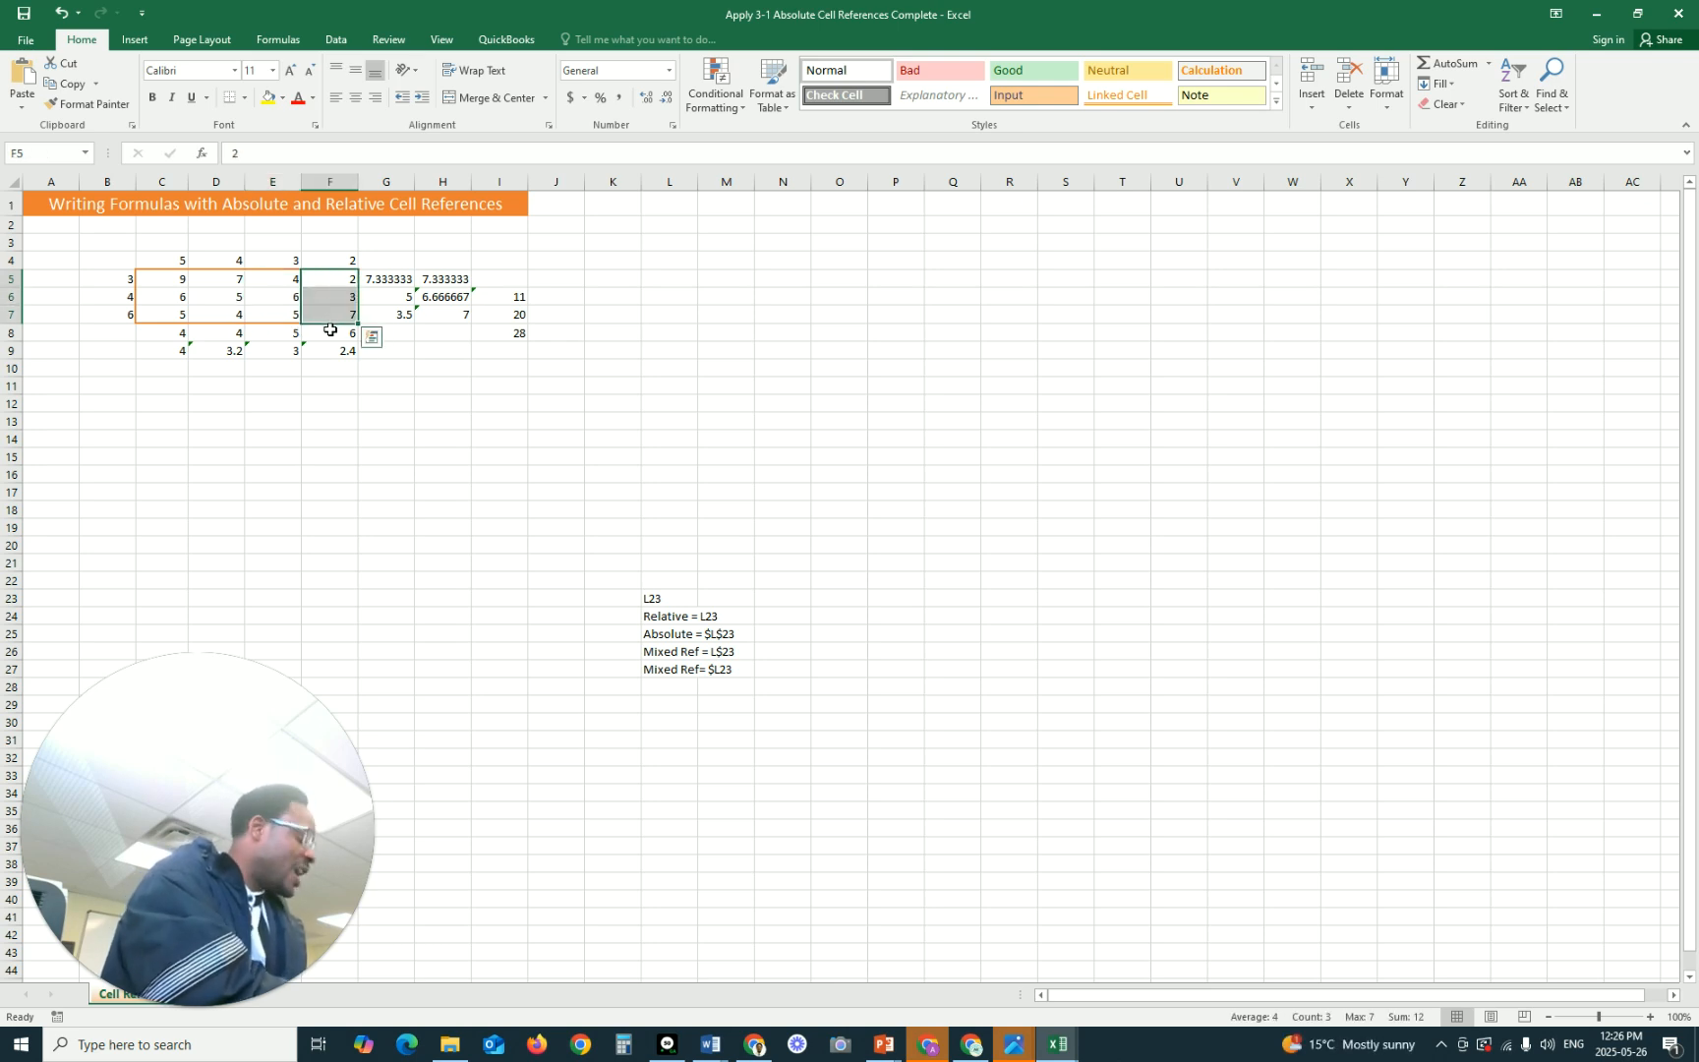